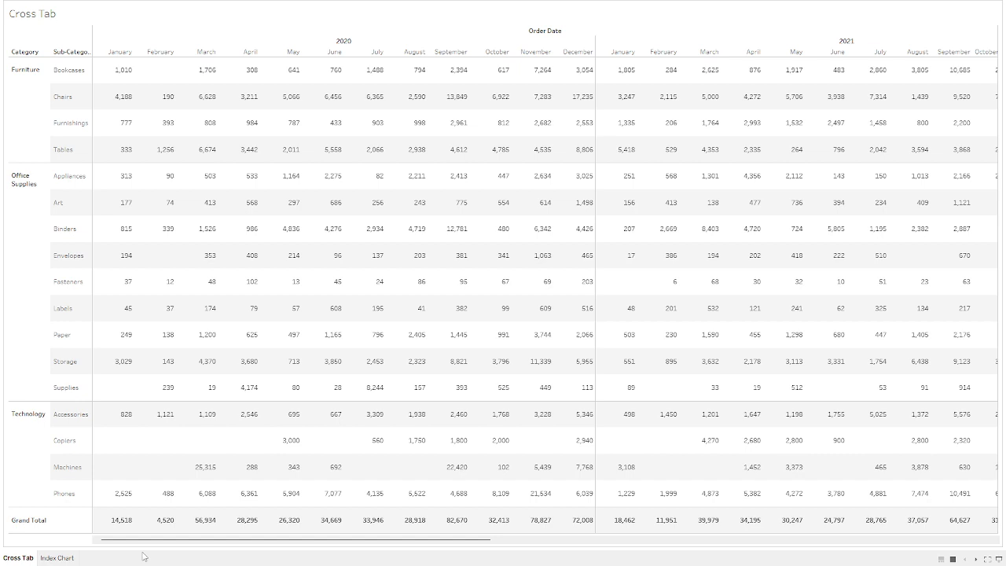
# View the finished Index Chart sheet and switch to the Book2 workbook
pyautogui.click(67, 559)
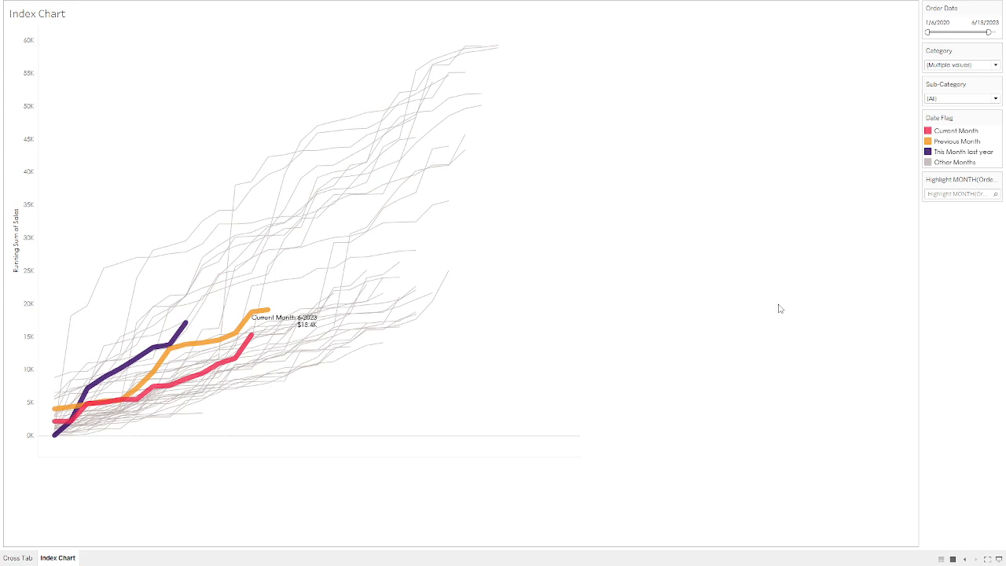
pyautogui.hotkey('alt', 'Tab')
pyautogui.hotkey('alt', 'Tab')
pyautogui.hotkey('alt', 'Tab')
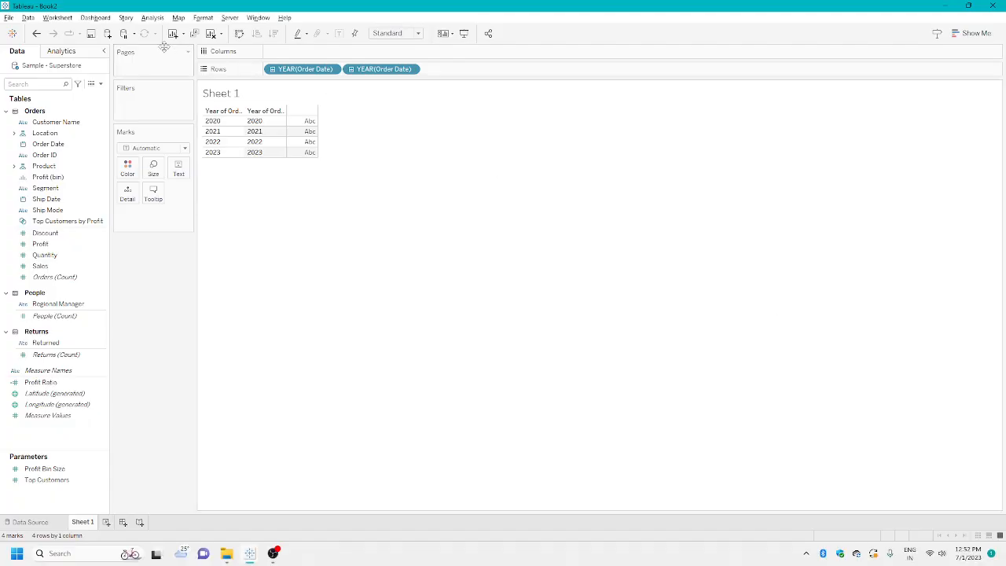
pyautogui.click(194, 33)
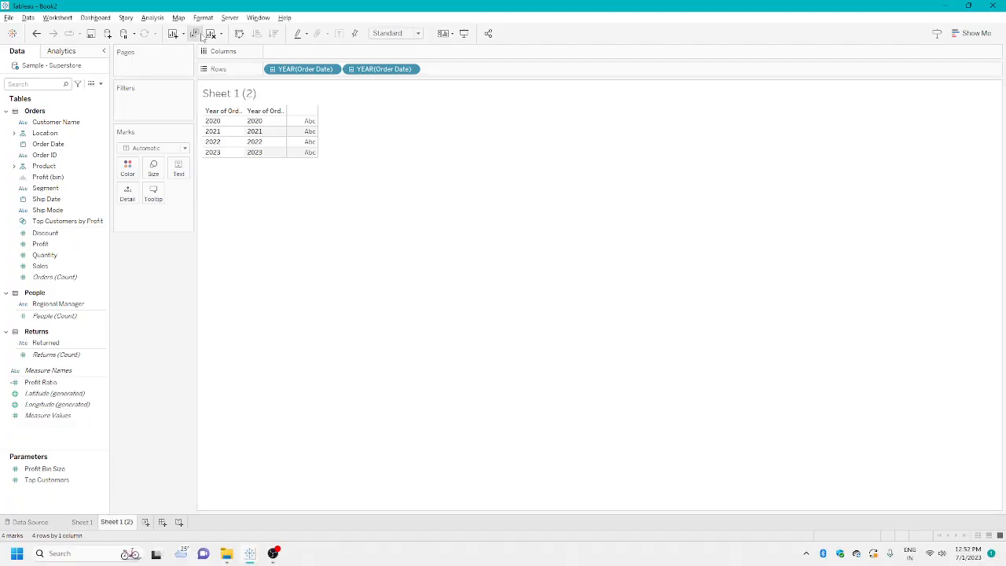
pyautogui.click(211, 34)
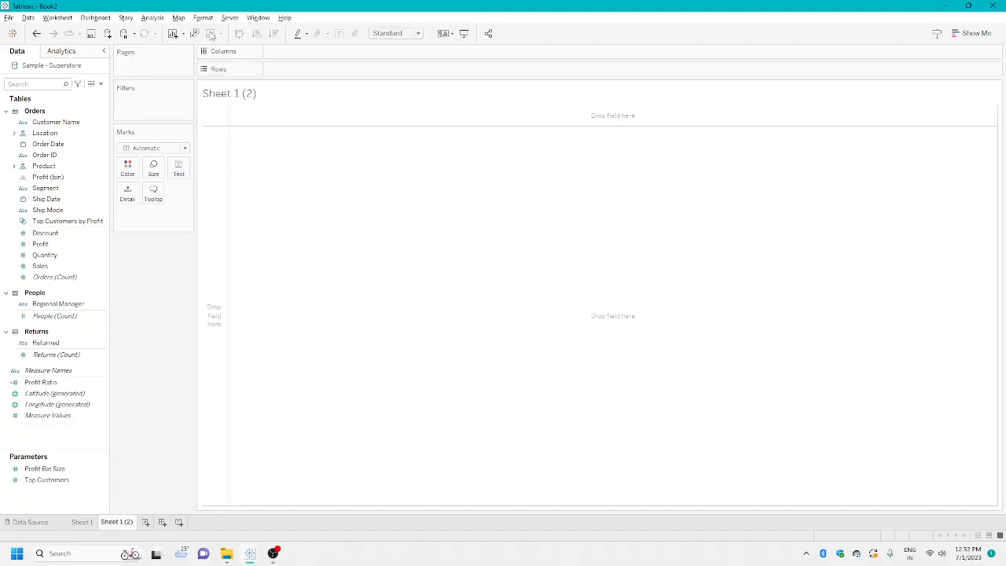
pyautogui.rightClick(114, 522)
pyautogui.click(146, 401)
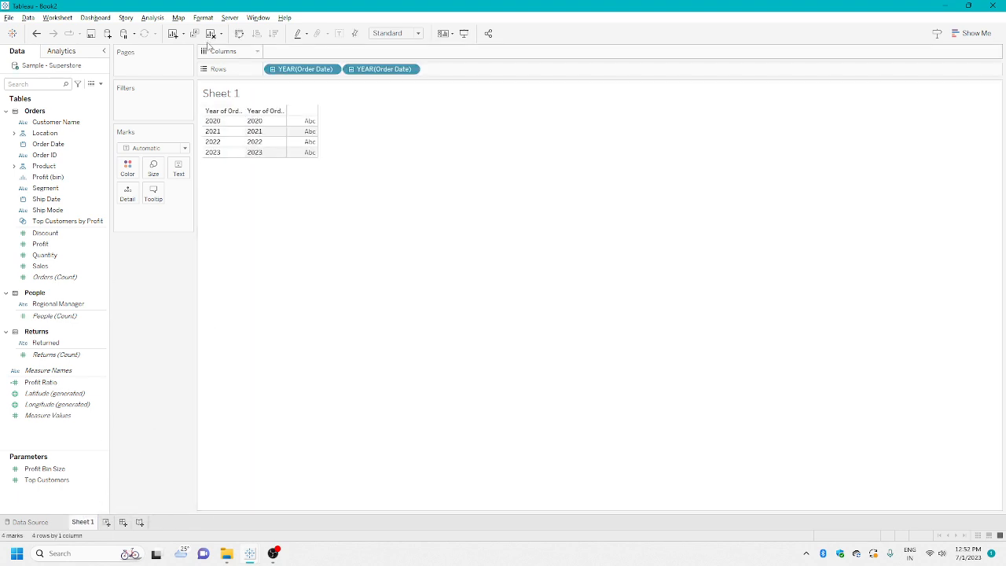
# Clear Sheet 1 and place Order Date on Rows as a discrete date
pyautogui.click(211, 34)
pyautogui.click(77, 145)
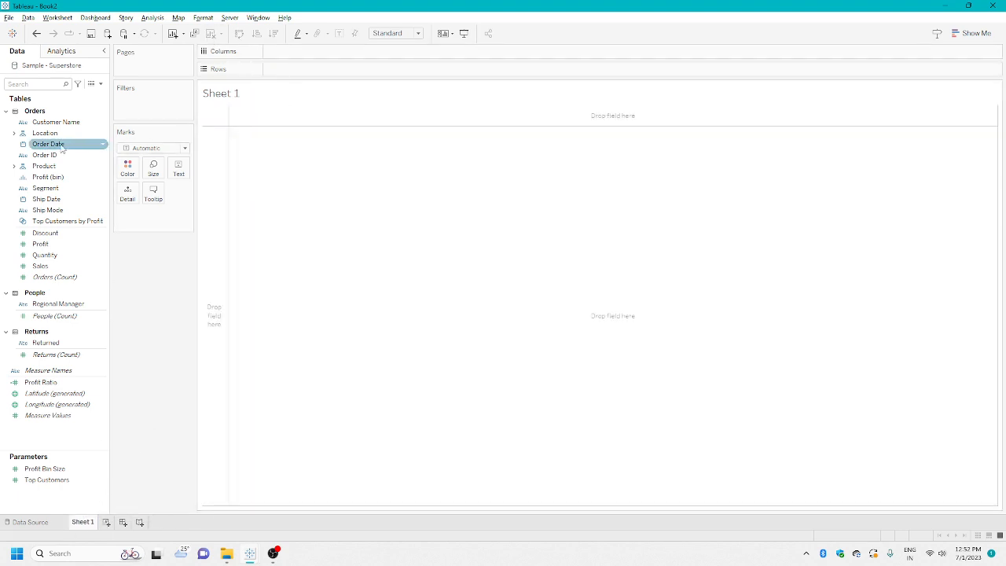
pyautogui.moveTo(61, 149); pyautogui.dragTo(291, 74)
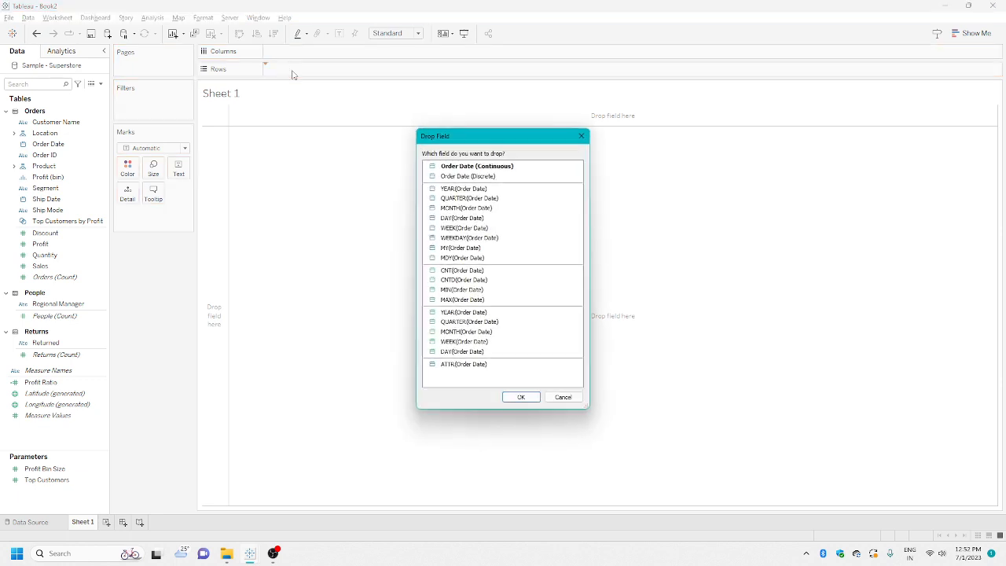
pyautogui.click(472, 177)
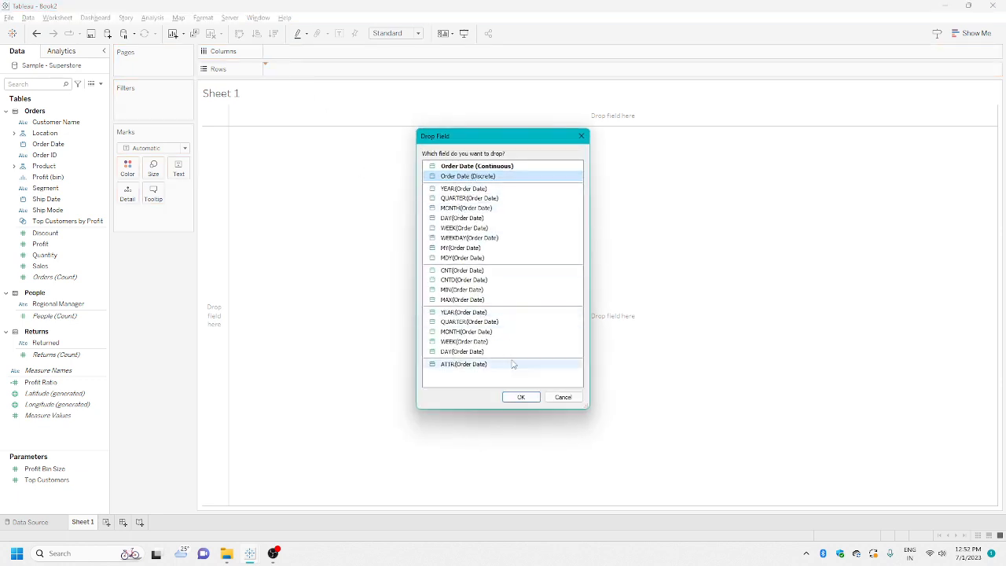
pyautogui.click(521, 397)
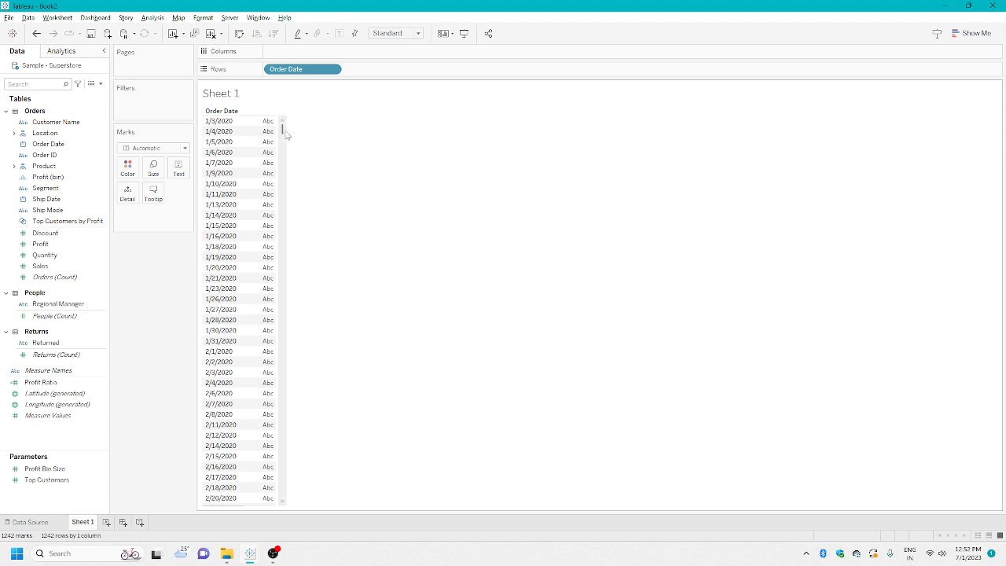
# Create a new calculated field named Date Flag, with its editor moved beside the Order Date list
pyautogui.click(101, 84)
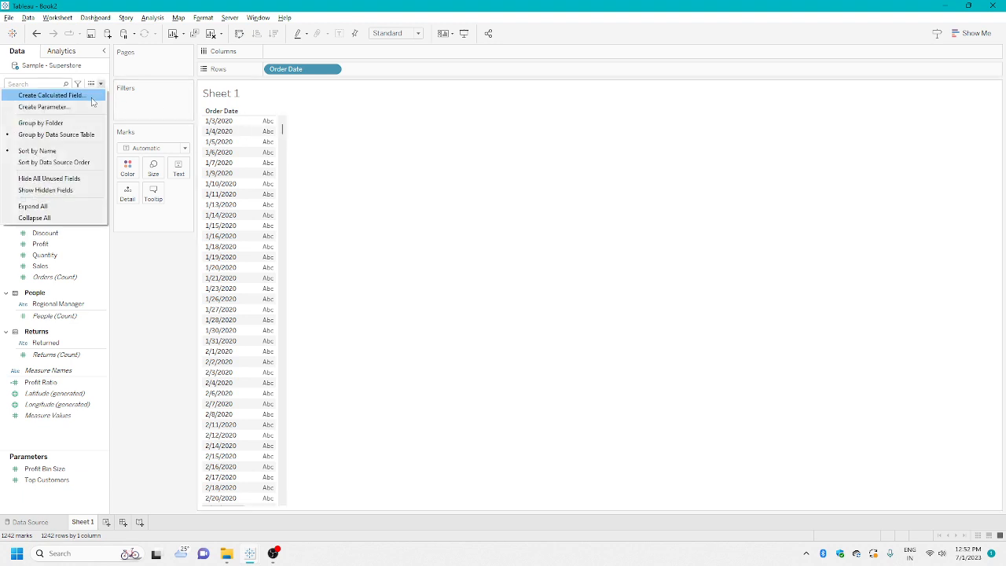
pyautogui.click(91, 100)
pyautogui.moveTo(579, 214); pyautogui.dragTo(712, 174)
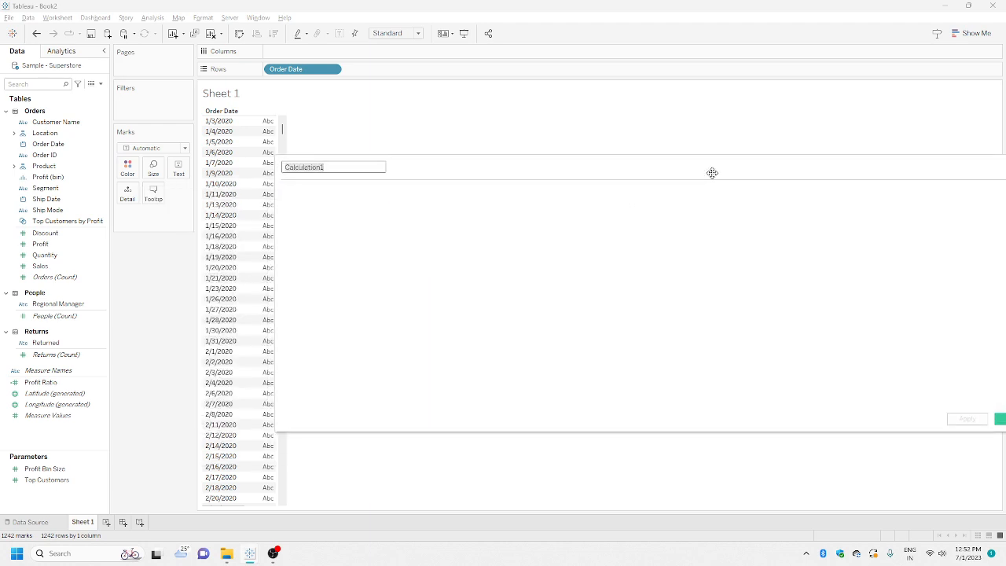
pyautogui.write('Date')
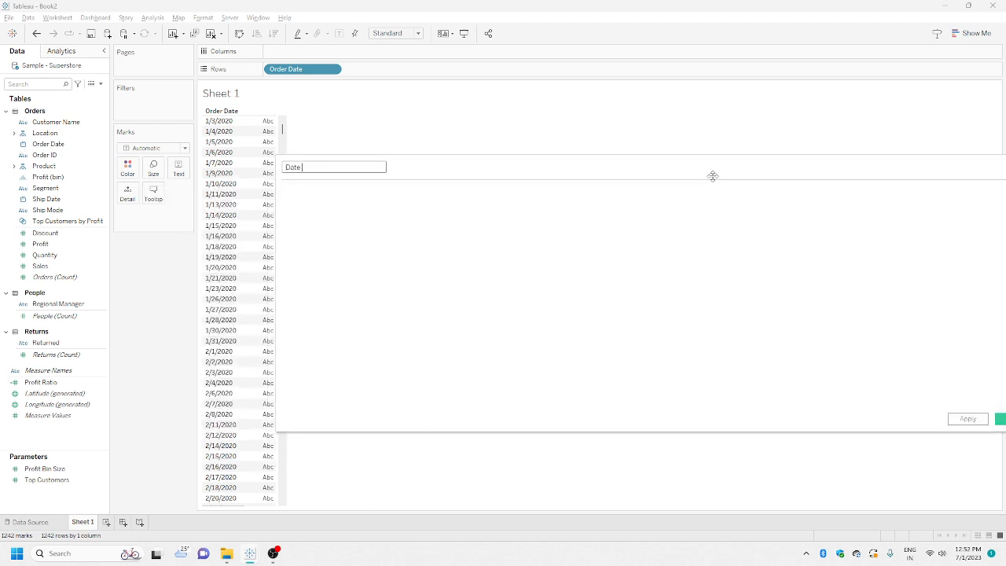
pyautogui.write(' Flag')
pyautogui.press('Tab')
# Begin the Date Flag formula with IF DATETRUNC('month',[Order Date])
pyautogui.write('IF DATE')
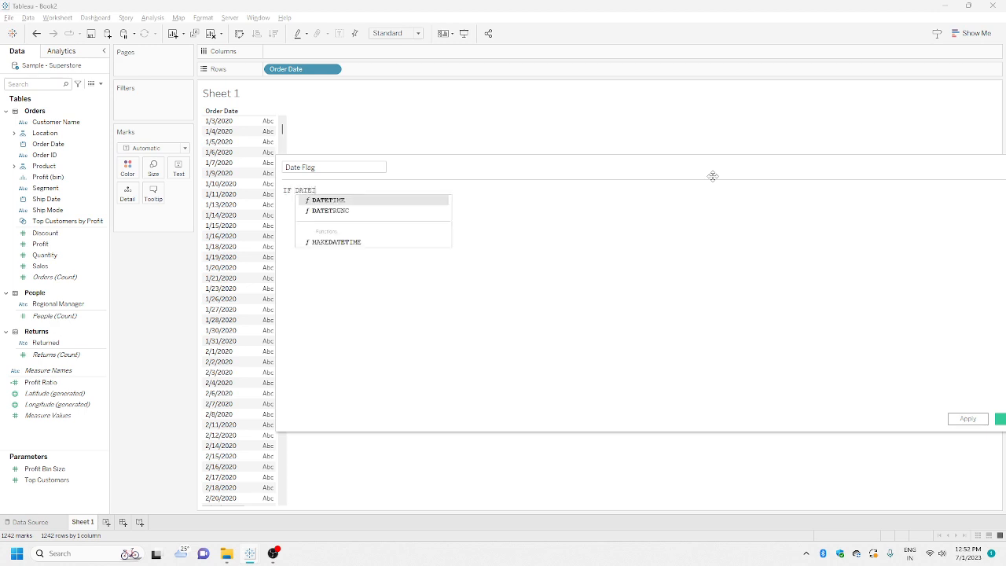
pyautogui.write('TR')
pyautogui.press('Return')
pyautogui.write("'month")
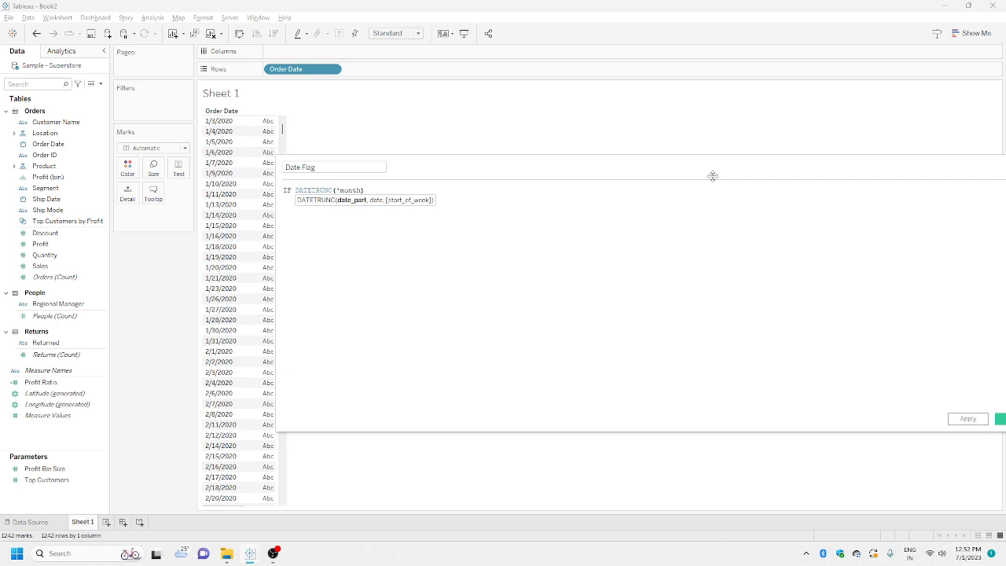
pyautogui.write("',")
pyautogui.write('[Orde')
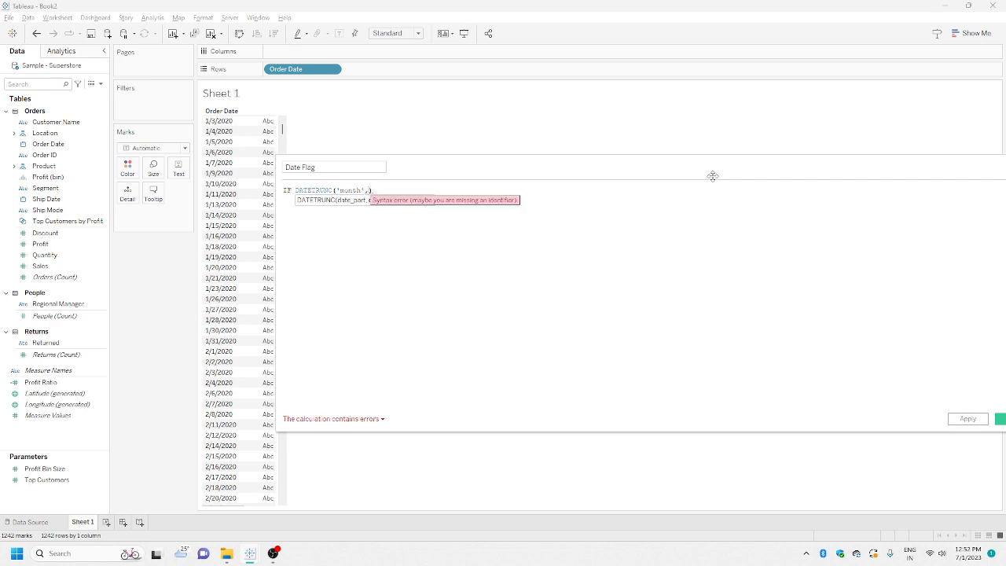
pyautogui.press('Return')
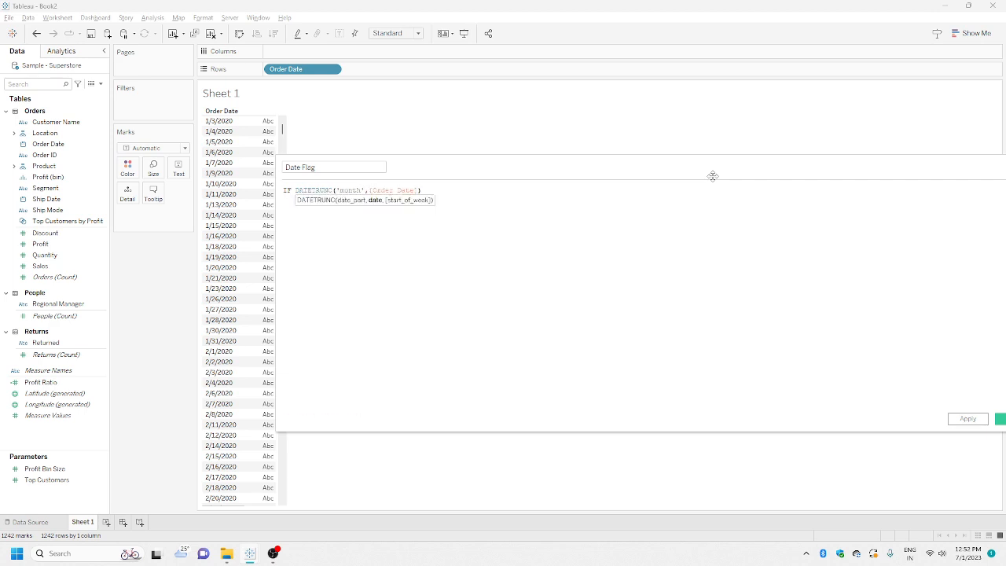
# Complete the IF condition by comparing with = DATETRUNC('month',{MAX([Order Date])})
pyautogui.write(') =')
pyautogui.write(' DATETR')
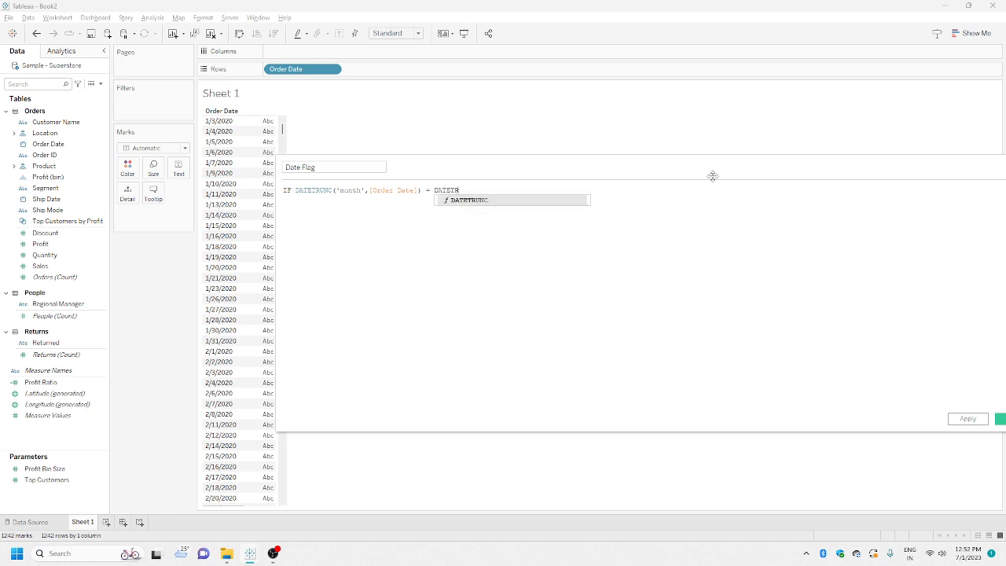
pyautogui.press('Return')
pyautogui.write("''")
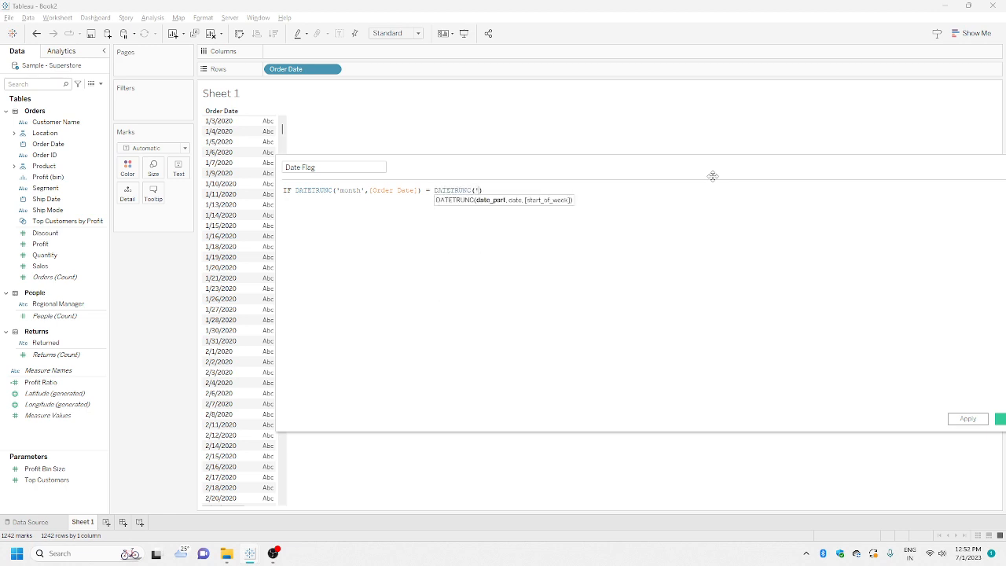
pyautogui.write('month')
pyautogui.write(', [')
pyautogui.write('MAX(O')
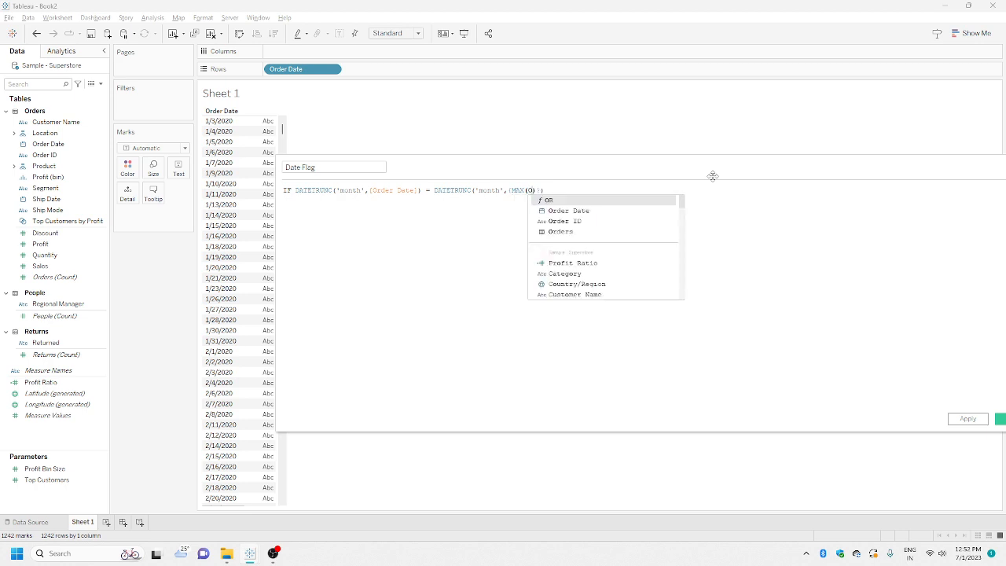
pyautogui.write('rd')
pyautogui.press('Return')
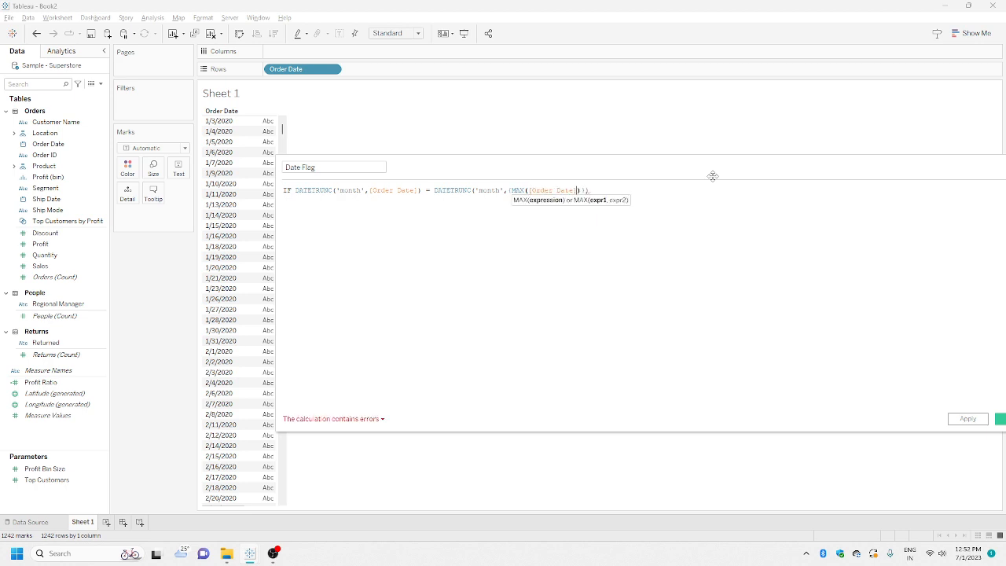
# Add THEN 'Current Month' on a new line as the result of the IF condition
pyautogui.press('Return')
pyautogui.write('THEN')
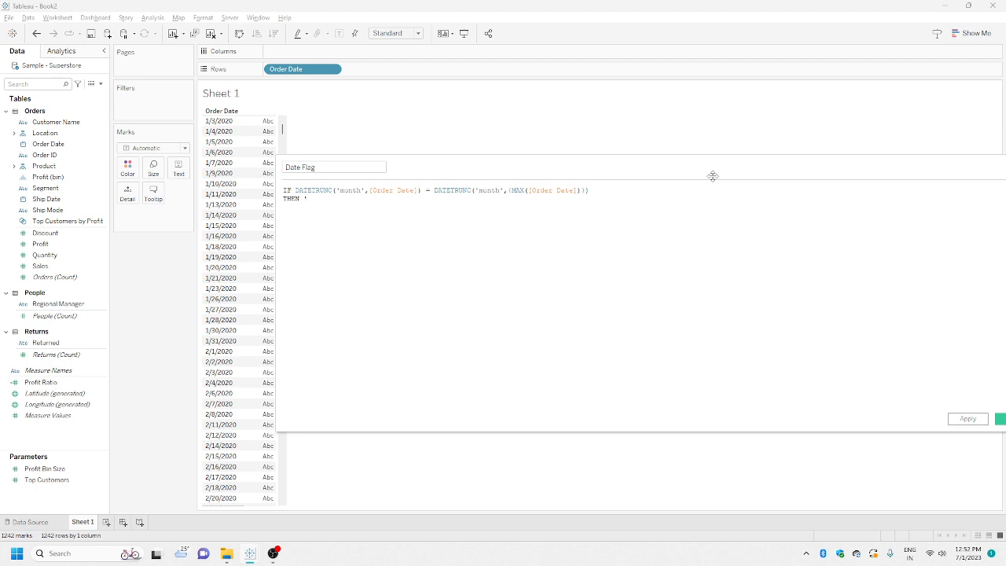
pyautogui.write(" 'Current Month'")
pyautogui.press('Return')
# Add a second condition beginning with ELSEIF DATETRUNC('month',[Order Date])
pyautogui.write('EL')
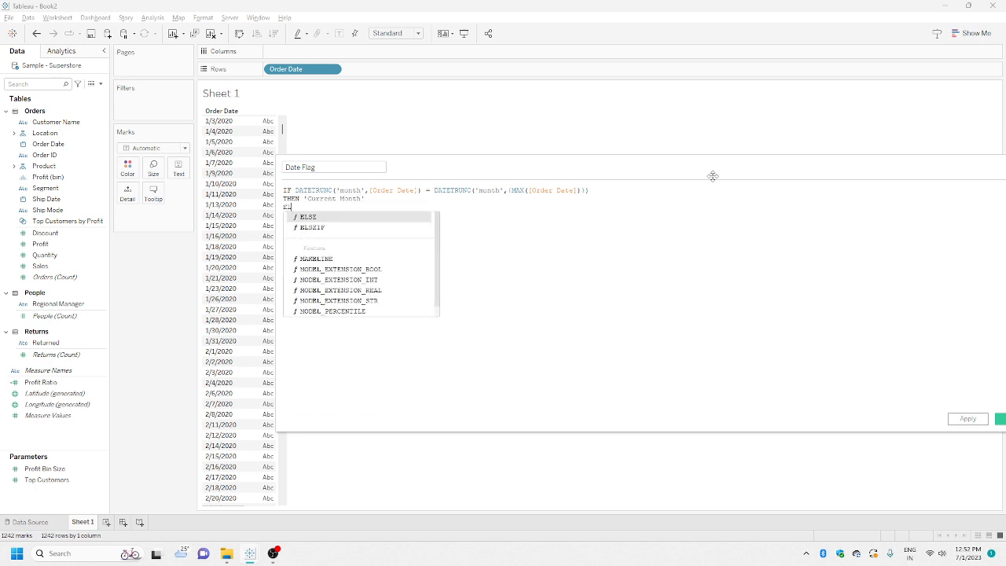
pyautogui.write('S')
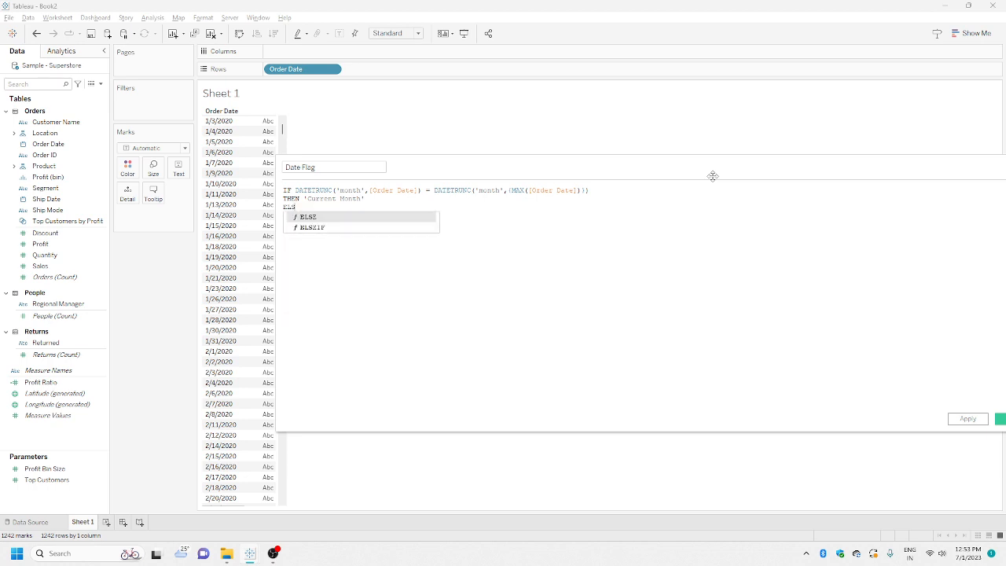
pyautogui.press('Down')
pyautogui.press('Return')
pyautogui.write('DATETR')
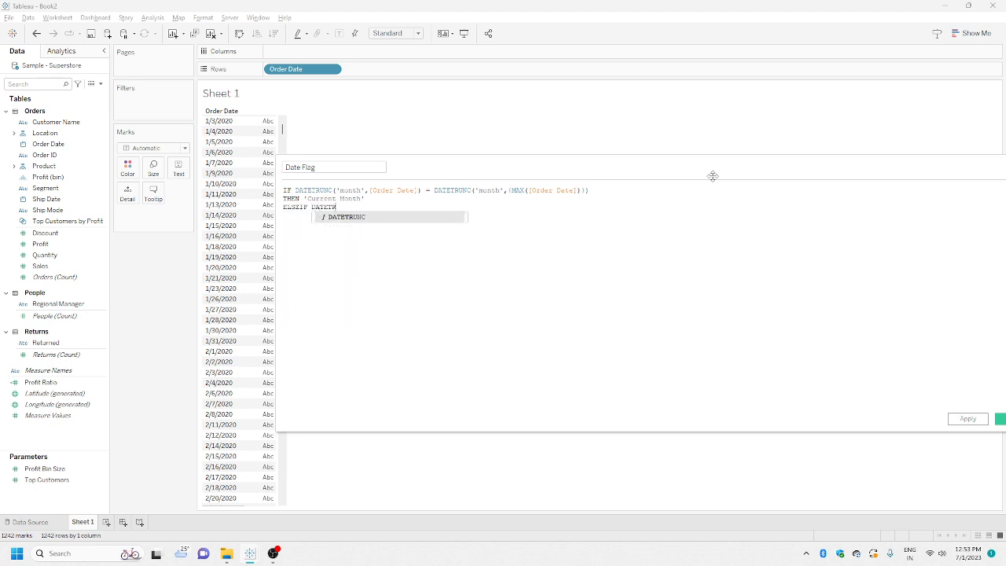
pyautogui.press('Return')
pyautogui.write("'")
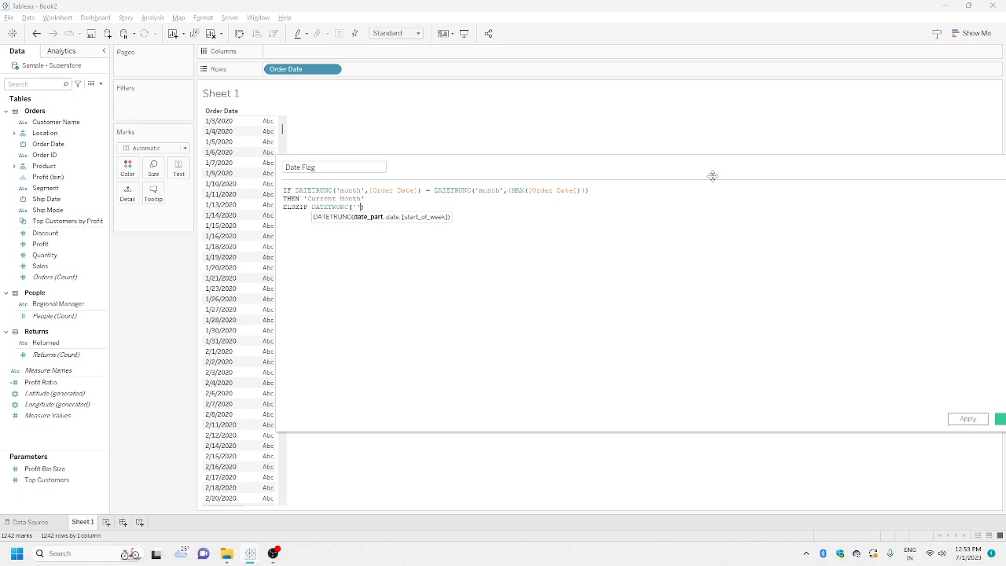
pyautogui.write('month')
pyautogui.press('Right')
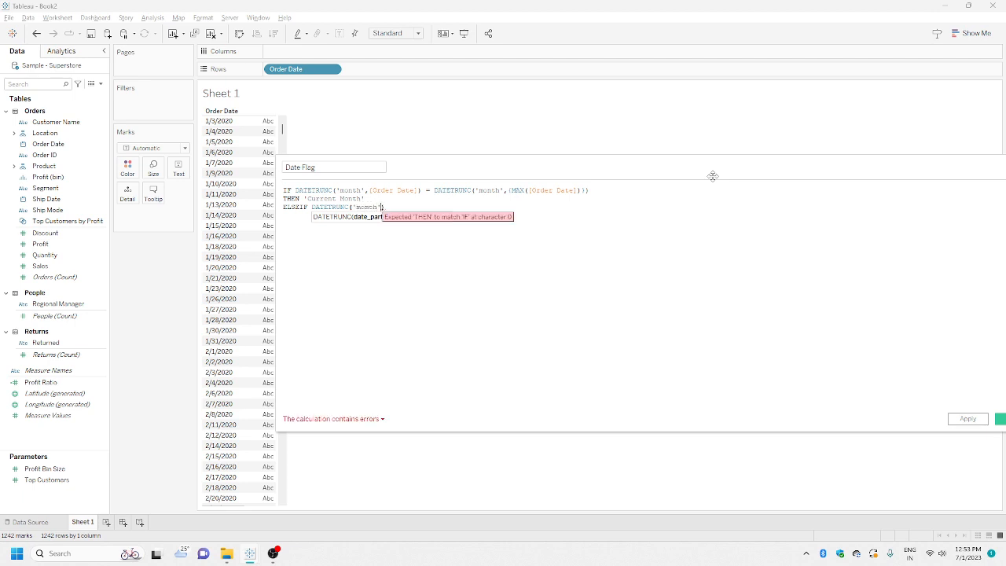
pyautogui.write(',[Order Date]')
pyautogui.press('Return')
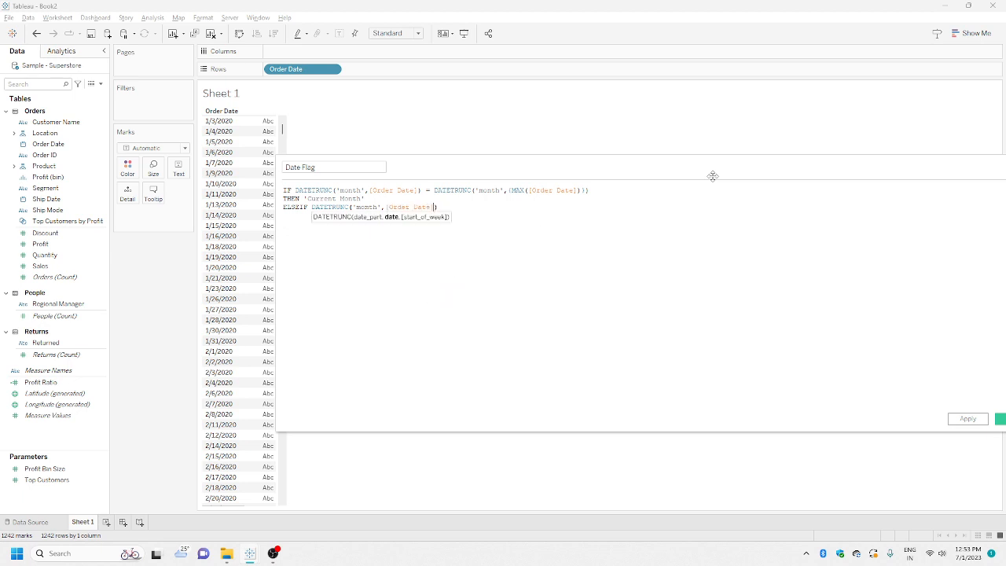
pyautogui.press('Right')
# Complete the ELSEIF condition with = DATETRUNC('month',DATEADD('month',-1,{MAX([Order Date])}))
pyautogui.write('= DAT')
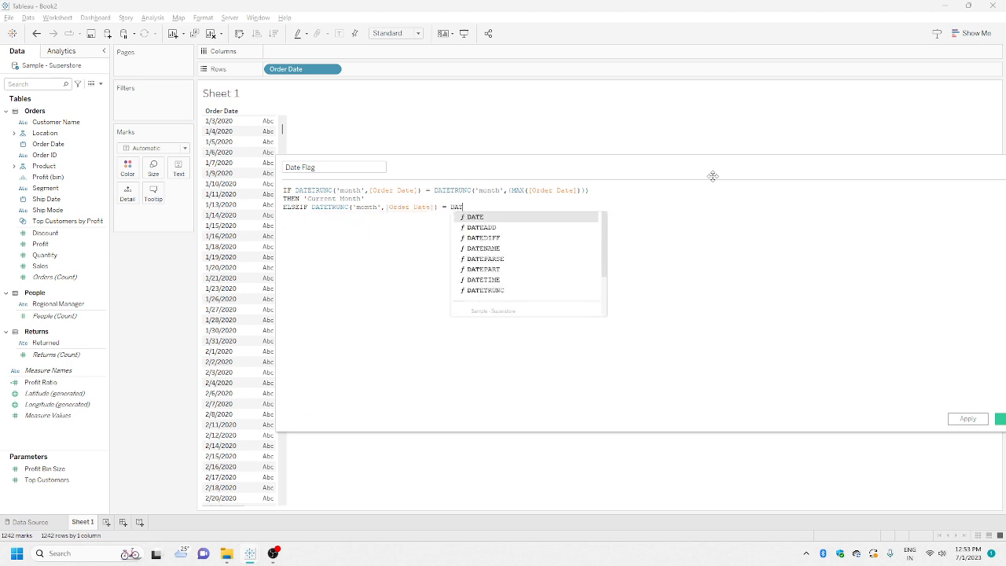
pyautogui.write('ETR')
pyautogui.press('Return')
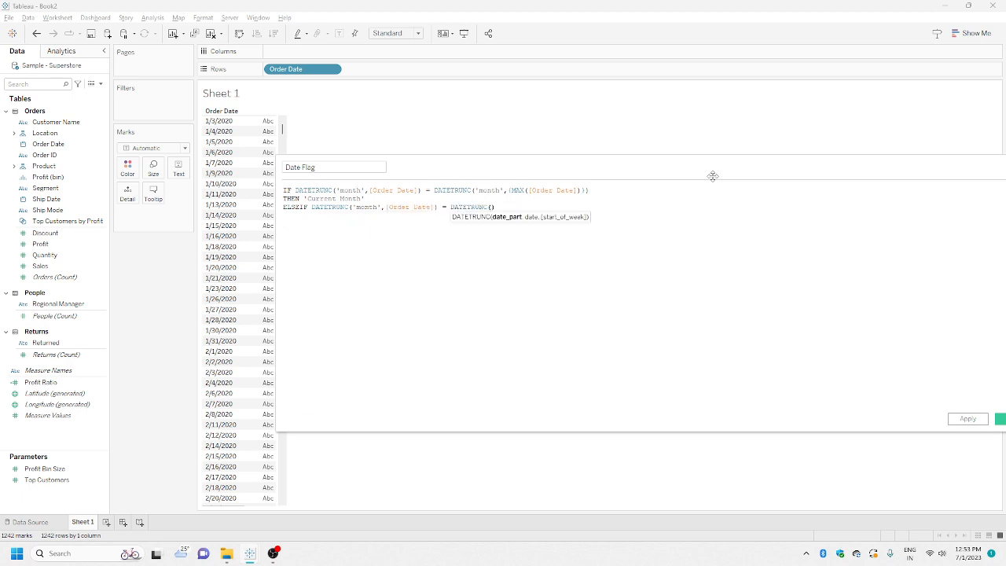
pyautogui.write("'")
pyautogui.write("month'")
pyautogui.write(',DATEA')
pyautogui.write("DD('")
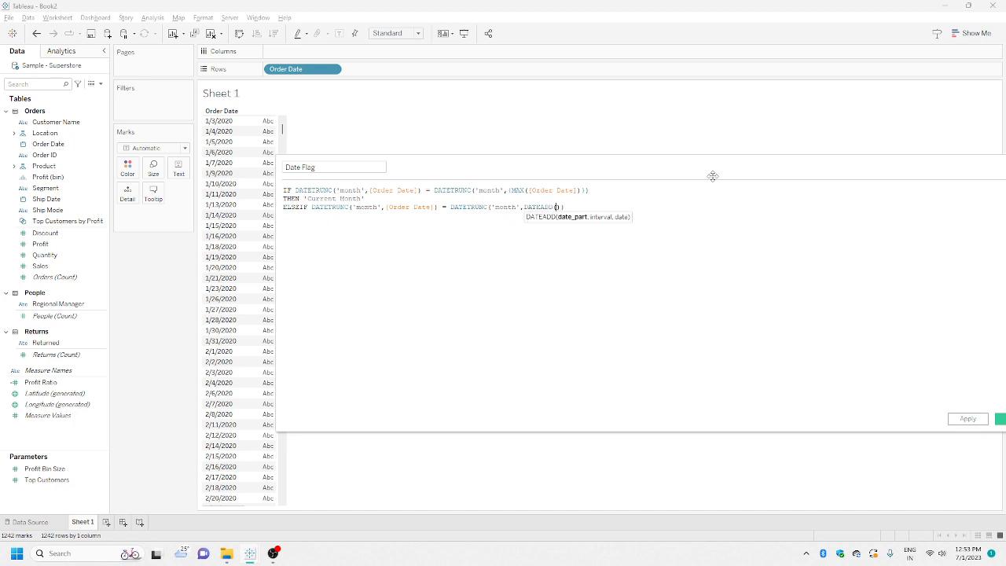
pyautogui.write("month',-1,(MAX(")
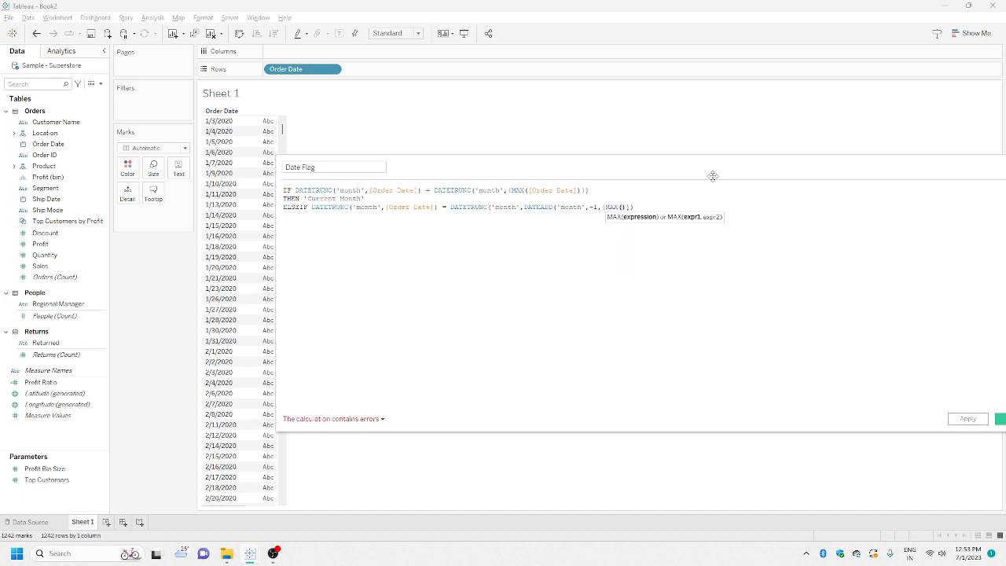
pyautogui.write('[Order')
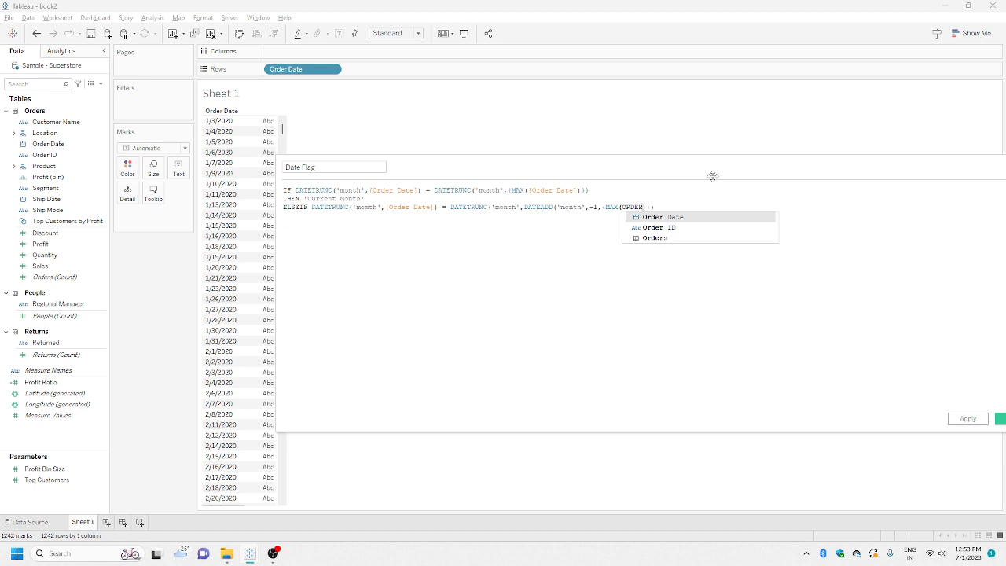
pyautogui.press('Return')
pyautogui.write(')')
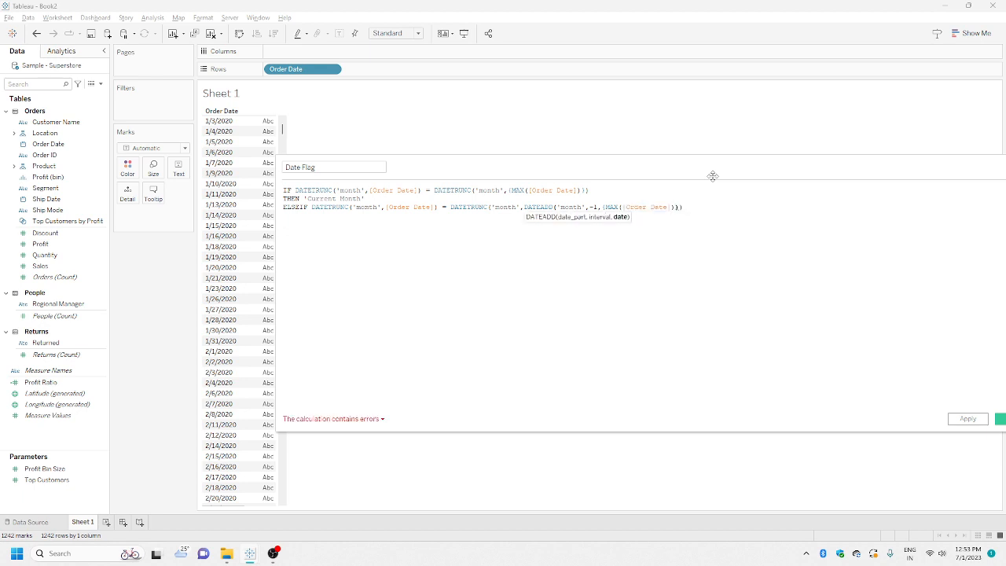
pyautogui.press('End')
# Add THEN 'Previous Month' on a new line as the result of the ELSEIF condition
pyautogui.press('Return')
pyautogui.write('T')
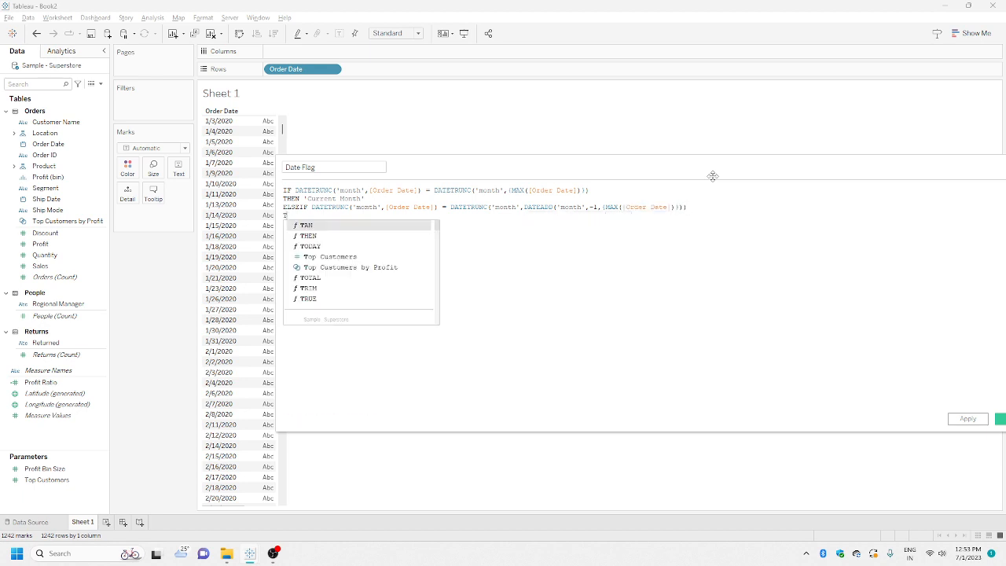
pyautogui.write("HEN '")
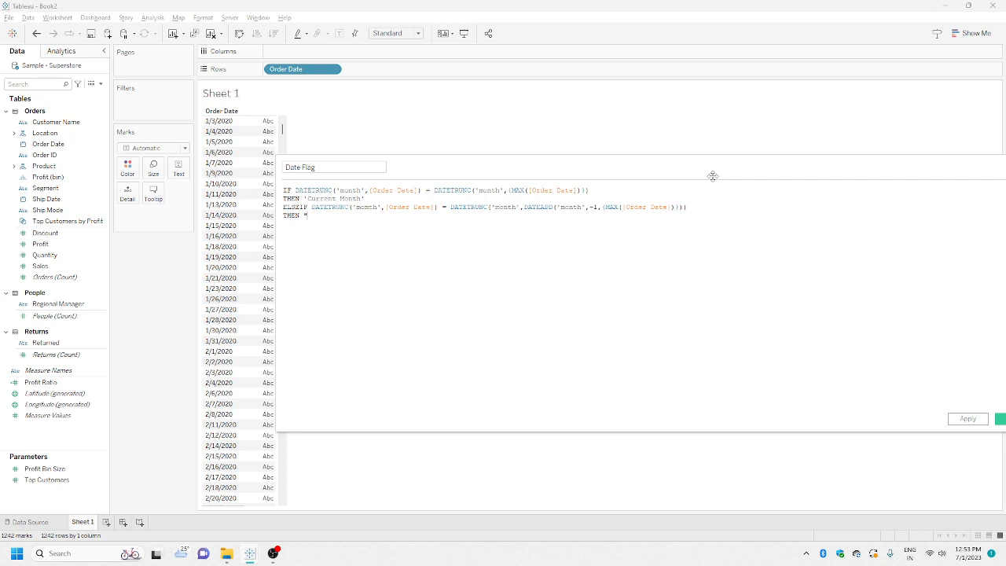
pyautogui.write("Previous Month'")
# Start another ELSEIF condition on a new line below the 'Previous Month' result
pyautogui.press('Return')
pyautogui.write('E')
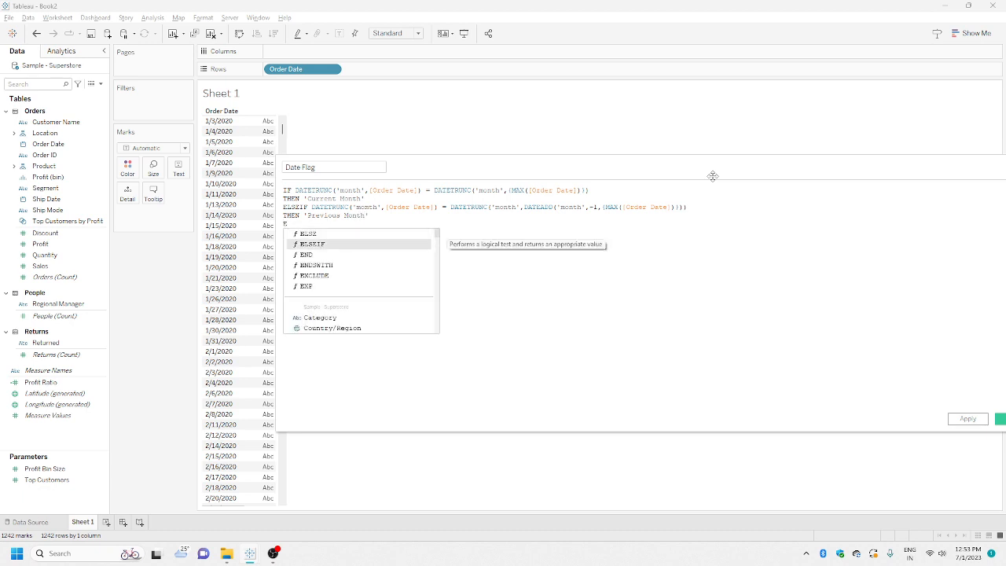
pyautogui.write('LSEIF DAT')
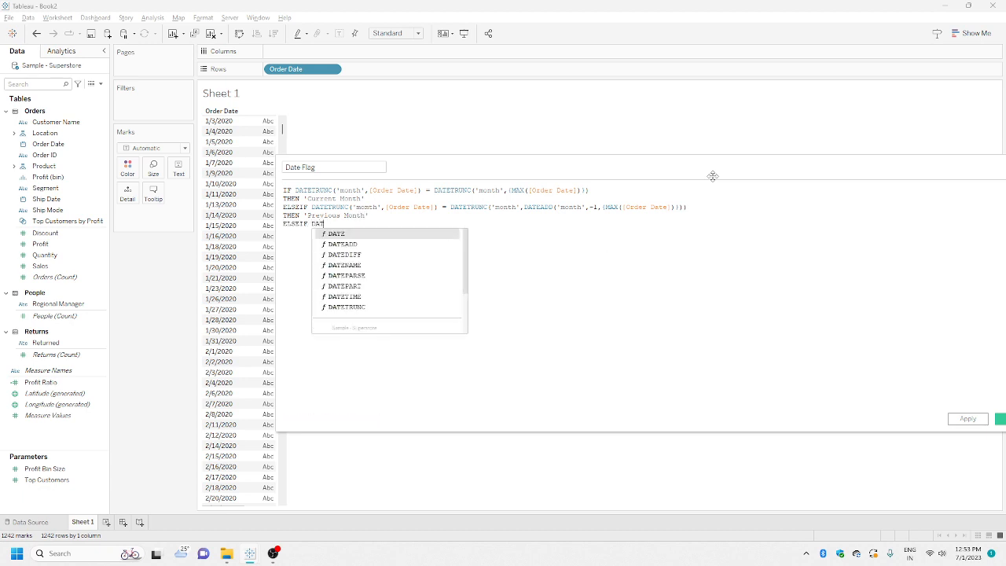
pyautogui.write('E')
pyautogui.press('BackSpace')
pyautogui.press('BackSpace')
pyautogui.press('BackSpace')
pyautogui.press('BackSpace')
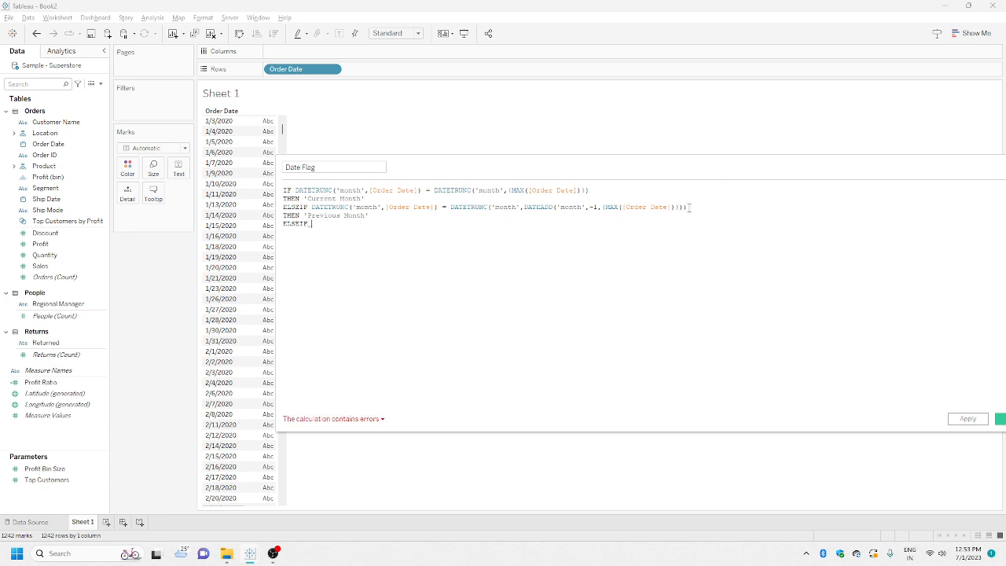
# Copy the first ELSEIF condition into the new ELSEIF line and change its DATEADD date part to 'year'
pyautogui.moveTo(690, 208); pyautogui.dragTo(311, 213)
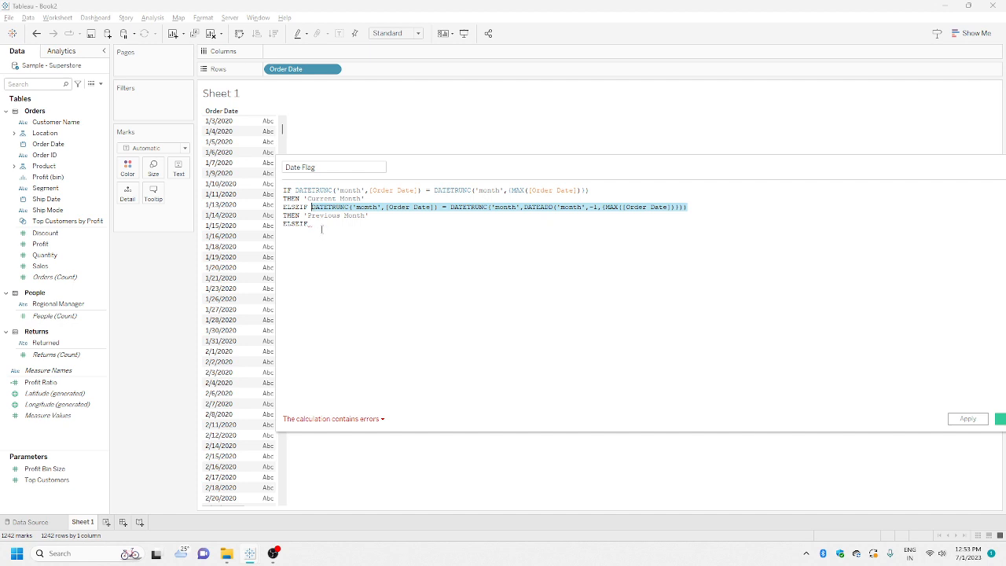
pyautogui.hotkey('ctrl', 'c')
pyautogui.click(322, 228)
pyautogui.hotkey('ctrl', 'v')
pyautogui.doubleClick(569, 224)
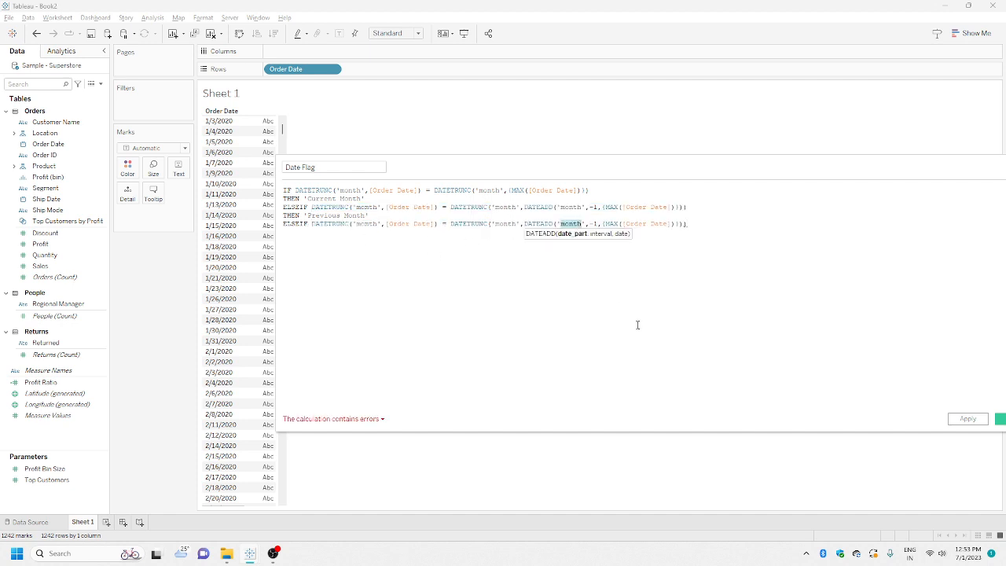
pyautogui.write('year')
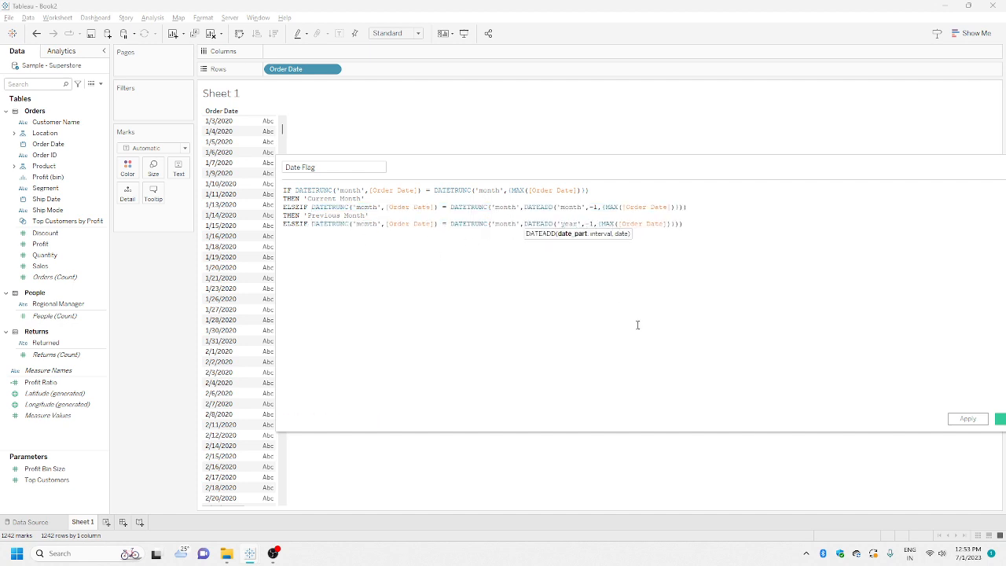
# Add THEN 'This month last year' as the last condition's result and close the formula with END
pyautogui.press('End')
pyautogui.press('Return')
pyautogui.write('THEN')
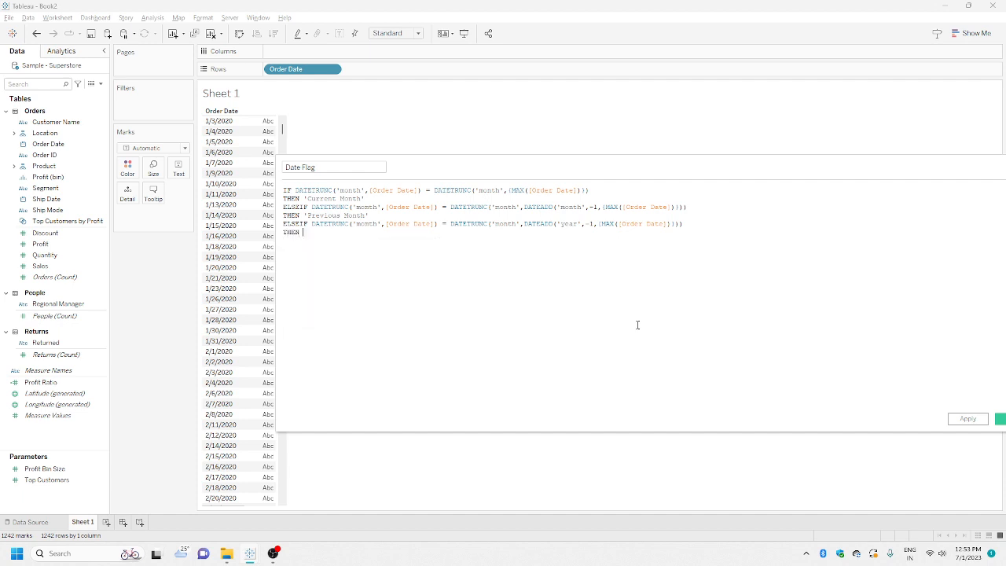
pyautogui.write(" 'This month last year' E")
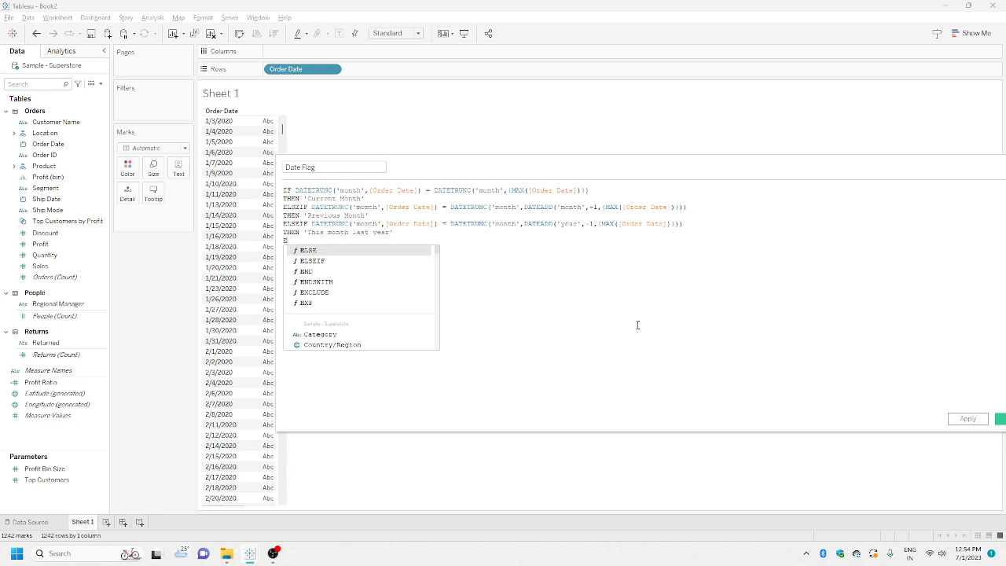
pyautogui.write('ND')
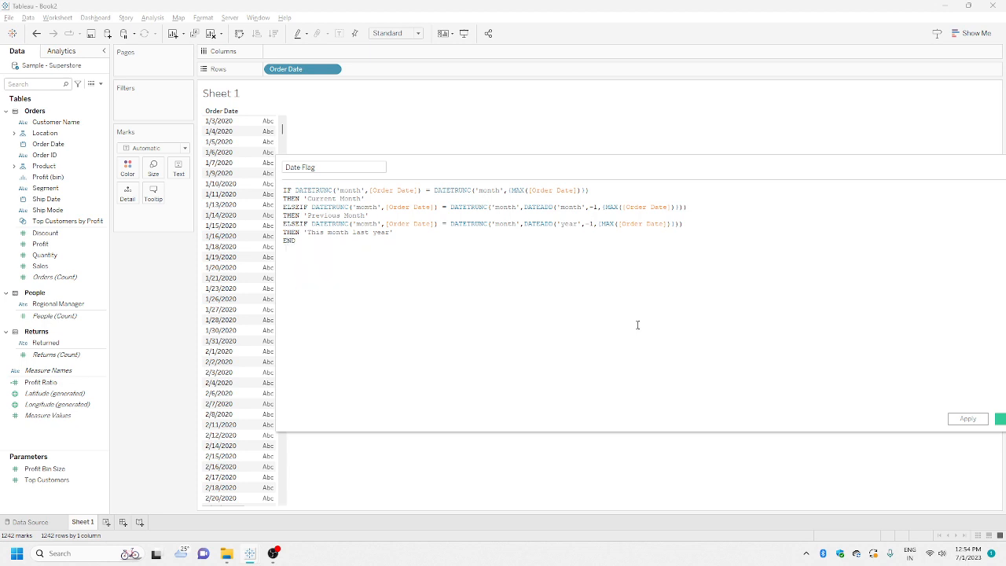
# Correct the misspelled date part to 'month' in the first DATETRUNC of both ELSEIF conditions
pyautogui.keyDown('ctrl'); pyautogui.scroll(2, 639, 321); pyautogui.keyUp('ctrl')
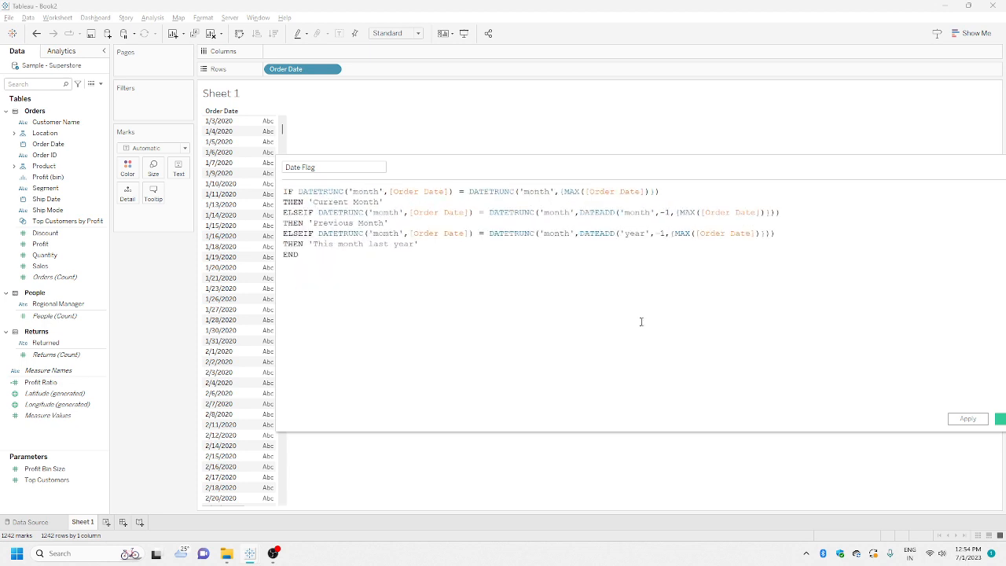
pyautogui.click(396, 215)
pyautogui.press('BackSpace')
pyautogui.write('N')
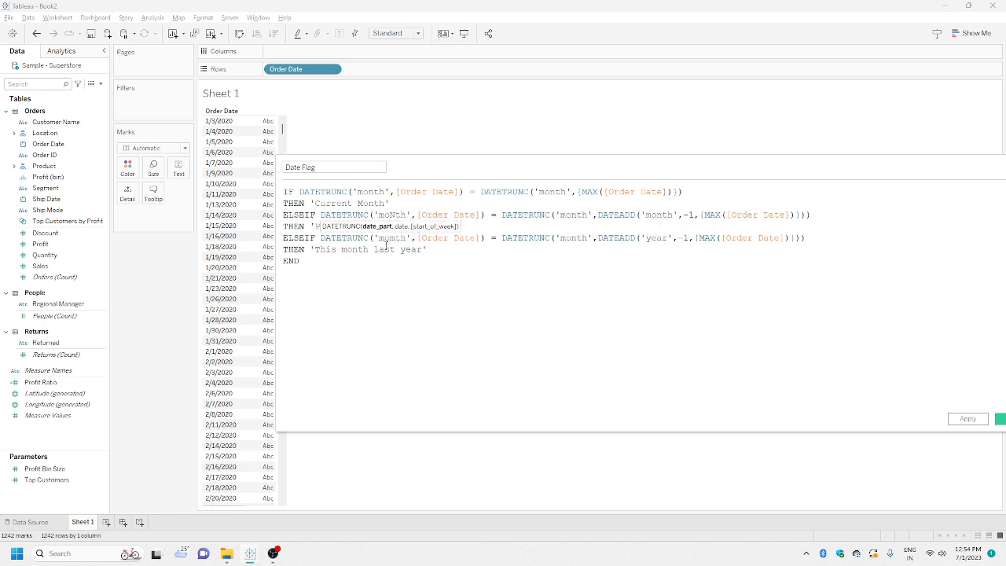
pyautogui.press('BackSpace')
pyautogui.write('n')
pyautogui.click(397, 238)
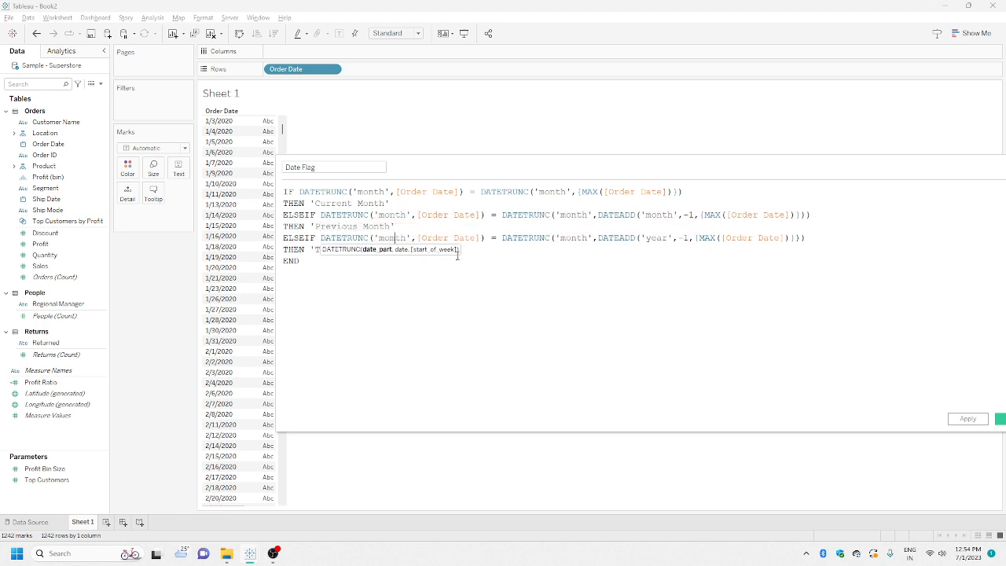
pyautogui.press('BackSpace')
pyautogui.write('n')
pyautogui.click(609, 302)
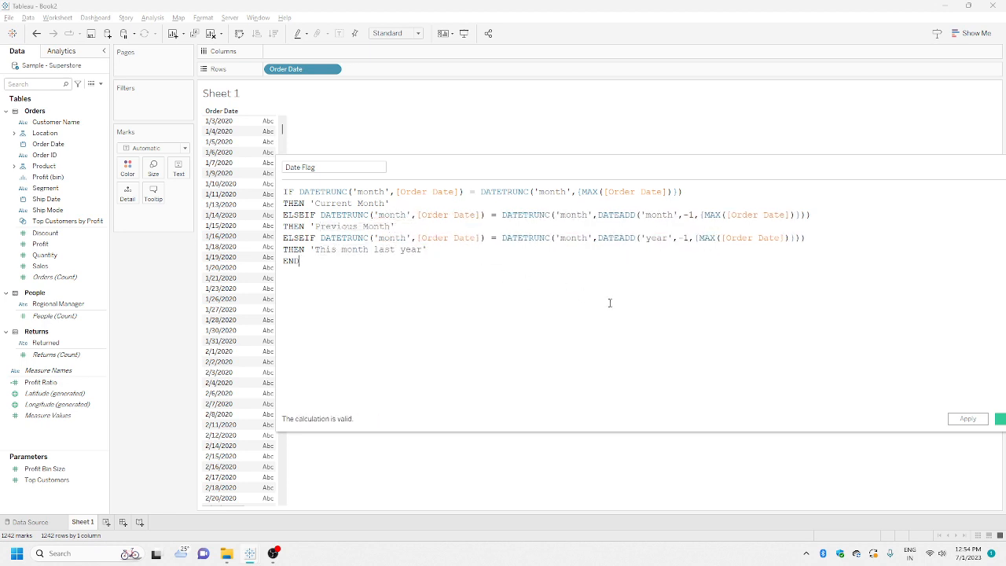
# Save the Date Flag calculated field and color the marks by Date Flag
pyautogui.click(967, 419)
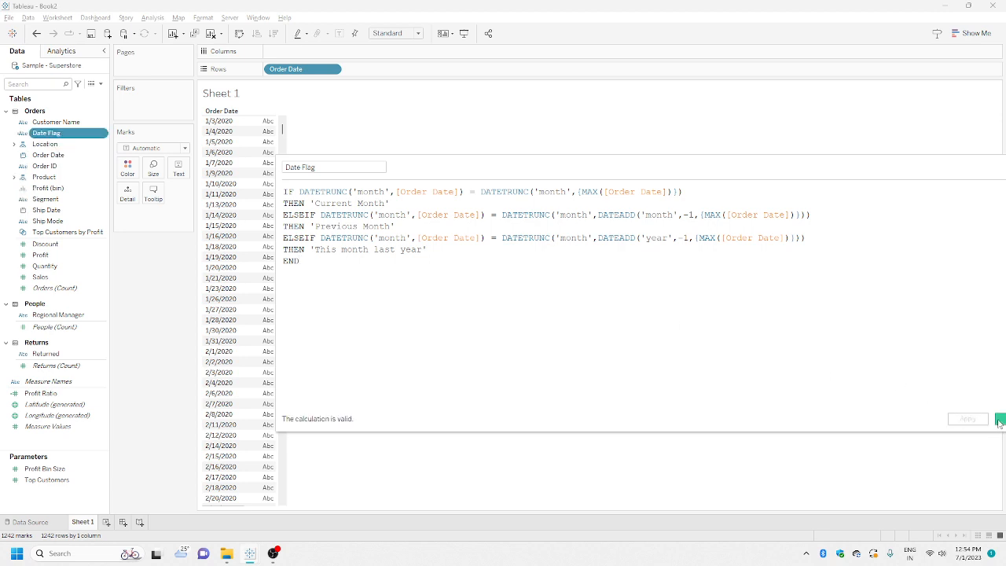
pyautogui.click(998, 418)
pyautogui.moveTo(64, 135); pyautogui.dragTo(131, 168)
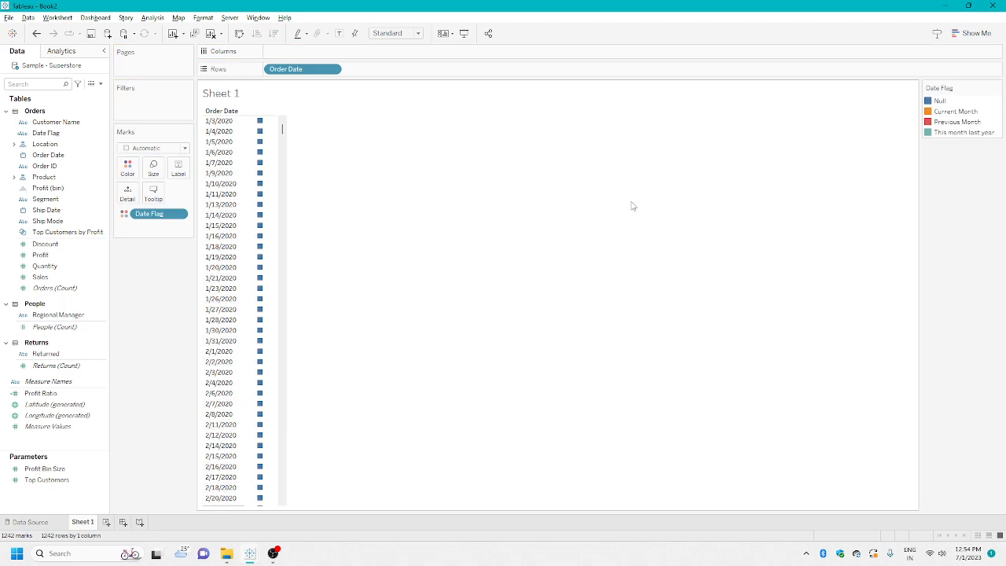
# Examine the December and November 2023 order dates to check their Current Month and Previous Month flags
pyautogui.moveTo(281, 126); pyautogui.dragTo(287, 519)
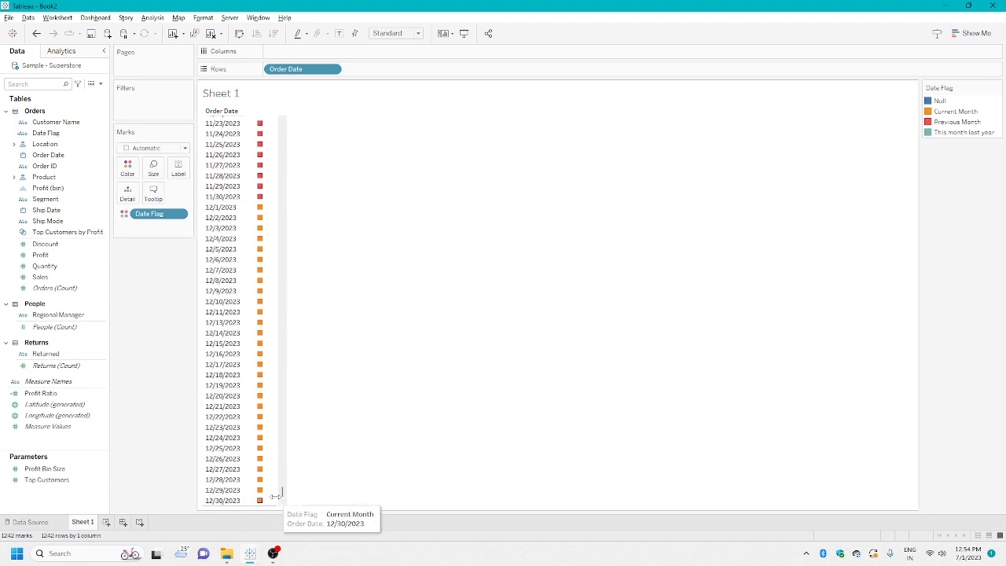
pyautogui.scroll(2, 283, 497)
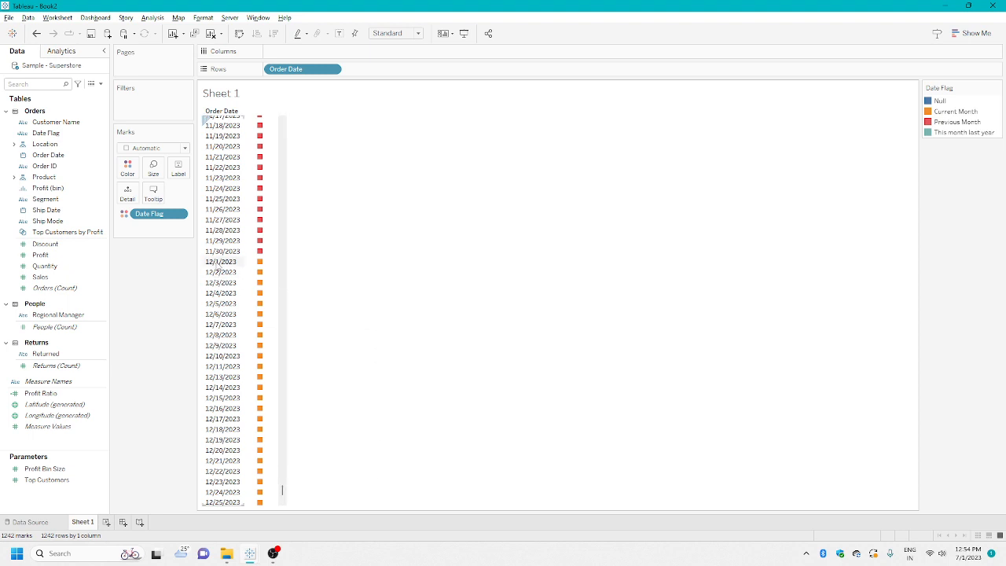
pyautogui.moveTo(260, 264)
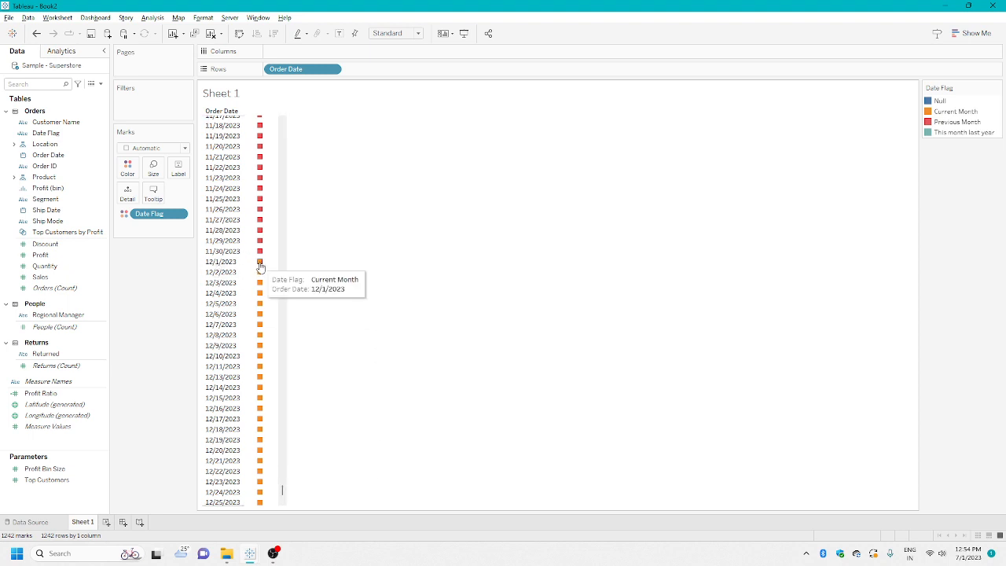
pyautogui.click(964, 112)
pyautogui.click(464, 284)
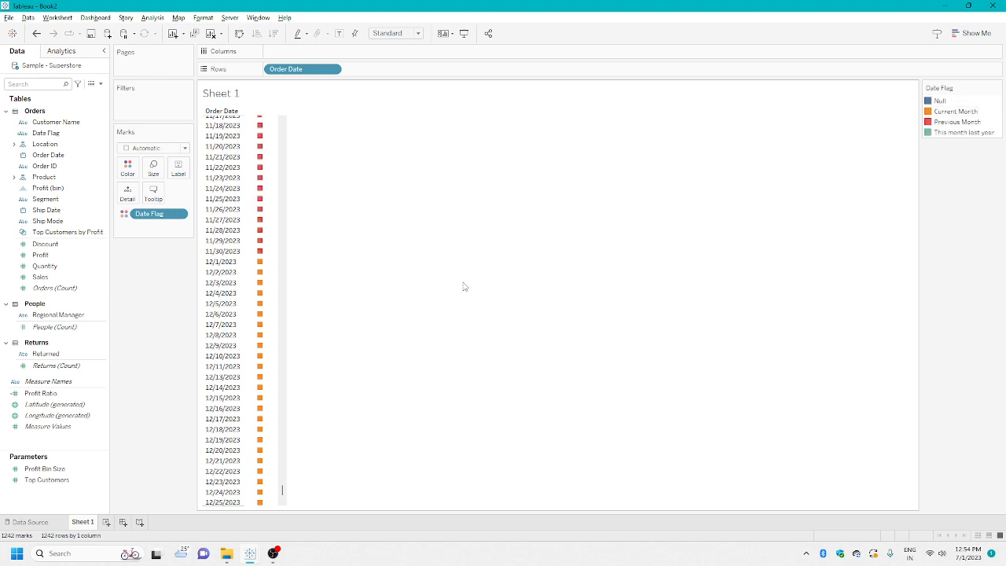
pyautogui.moveTo(263, 253)
pyautogui.scroll(3, 281, 492)
pyautogui.scroll(9, 281, 488)
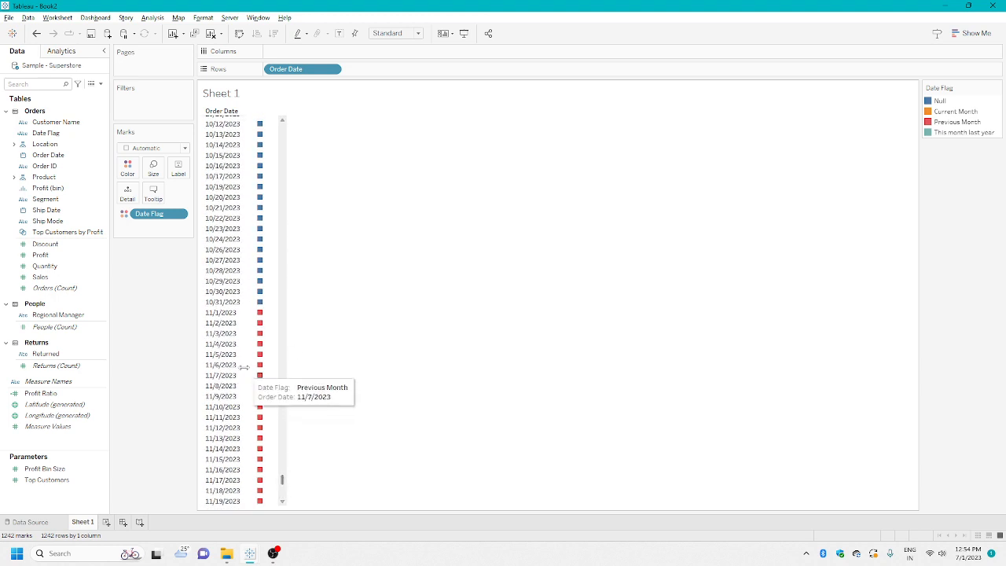
pyautogui.moveTo(259, 317)
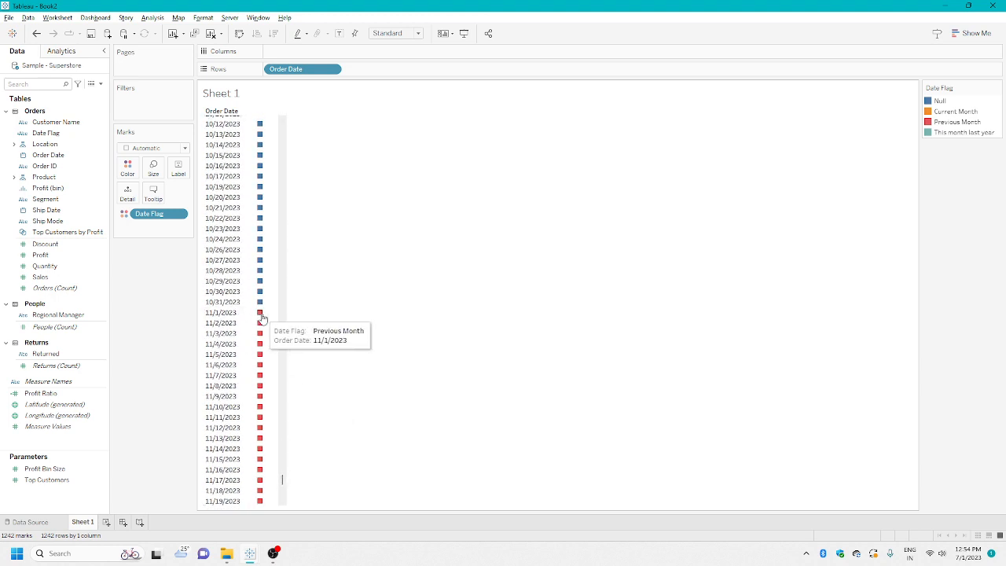
# Examine the December 2022 order dates to check the 'This month last year' flag
pyautogui.scroll(20, 279, 466)
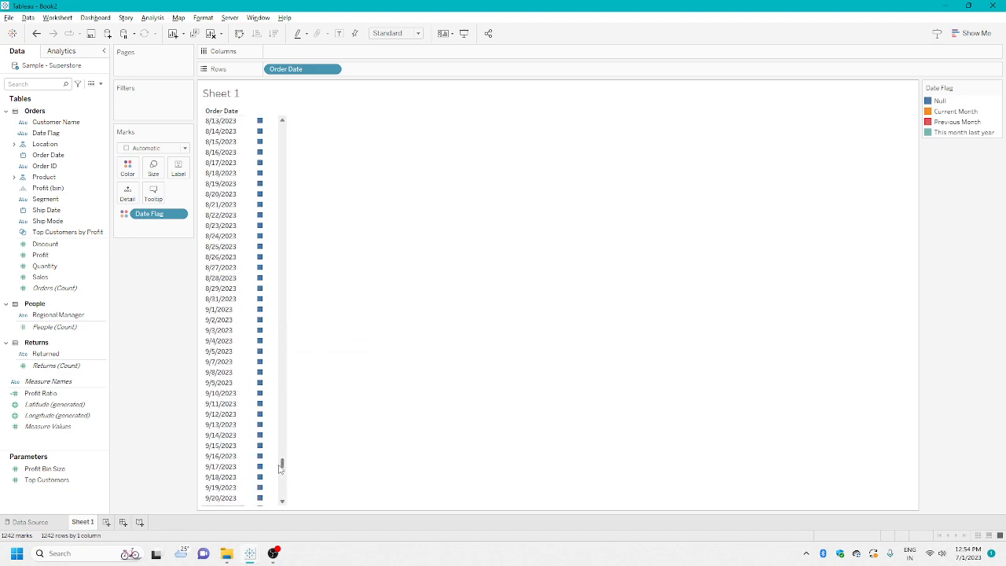
pyautogui.moveTo(279, 464); pyautogui.dragTo(284, 401)
pyautogui.moveTo(261, 149)
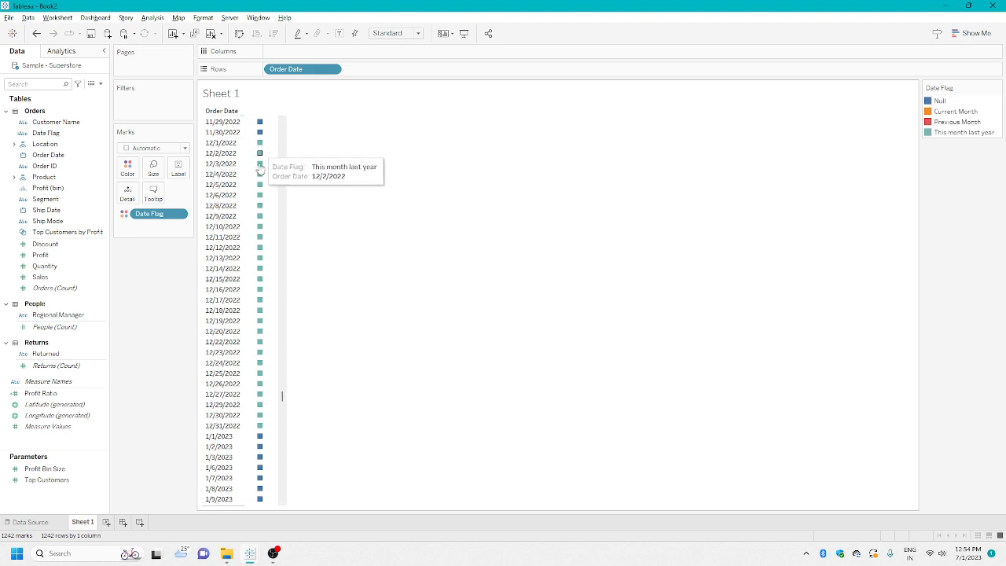
pyautogui.moveTo(259, 428)
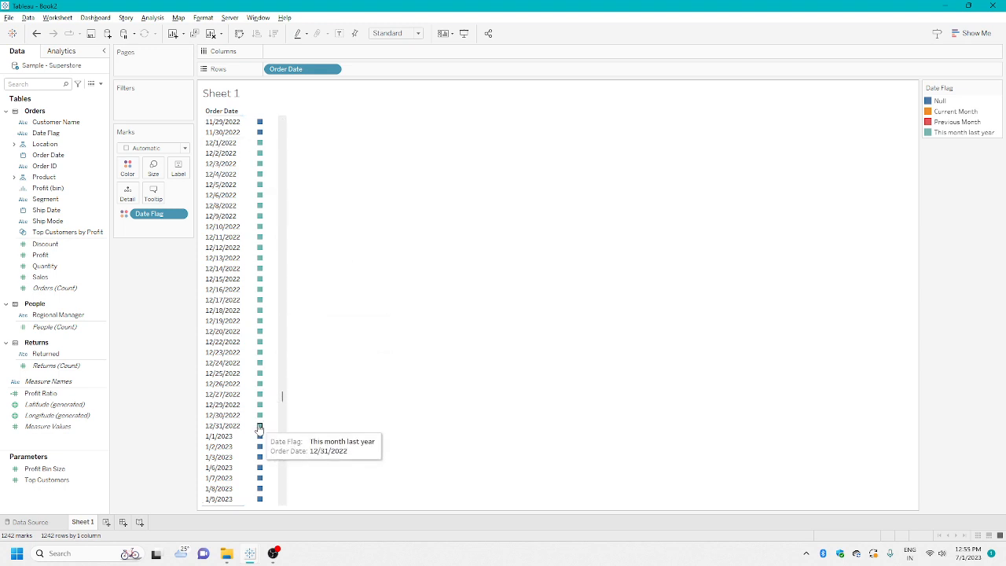
pyautogui.moveTo(281, 397); pyautogui.dragTo(283, 502)
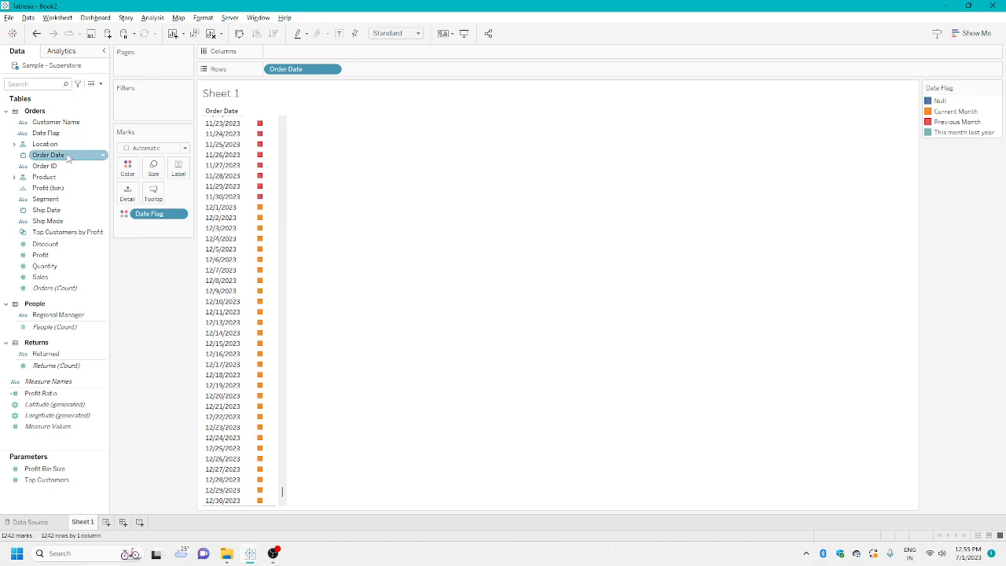
# Filter Order Date by a range of dates ending on 6/15/2023
pyautogui.moveTo(67, 157); pyautogui.dragTo(151, 110)
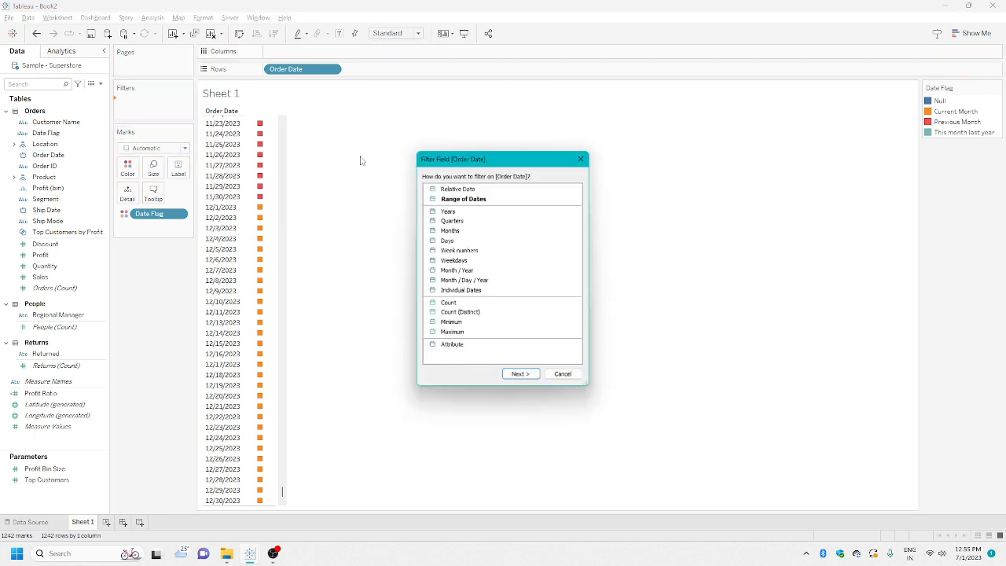
pyautogui.click(519, 374)
pyautogui.click(447, 219)
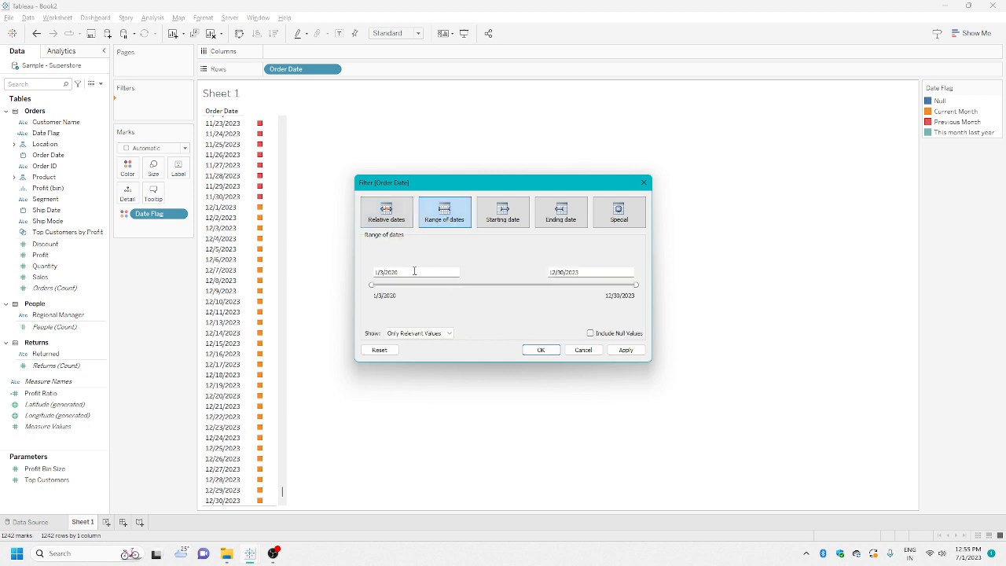
pyautogui.click(565, 272)
pyautogui.click(581, 284)
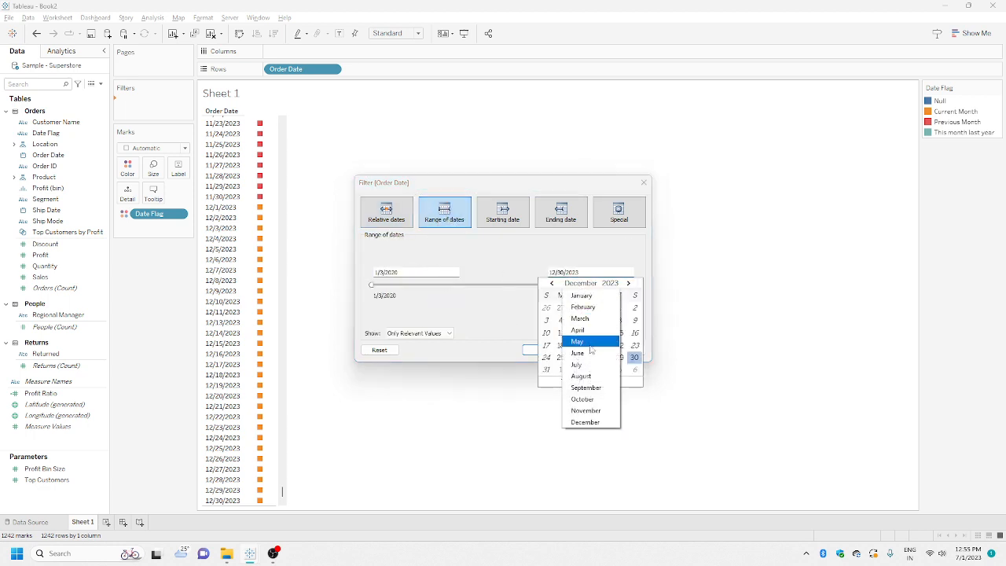
pyautogui.click(612, 342)
pyautogui.click(604, 335)
pyautogui.click(541, 349)
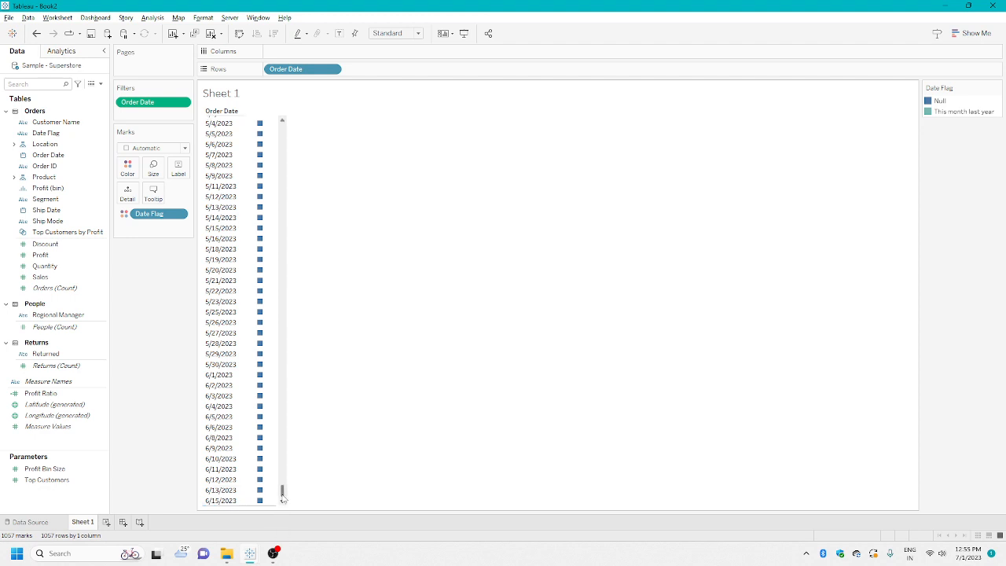
# Make the Order Date filter a context filter
pyautogui.scroll(3, 283, 493)
pyautogui.scroll(-3, 283, 493)
pyautogui.rightClick(162, 103)
pyautogui.click(199, 146)
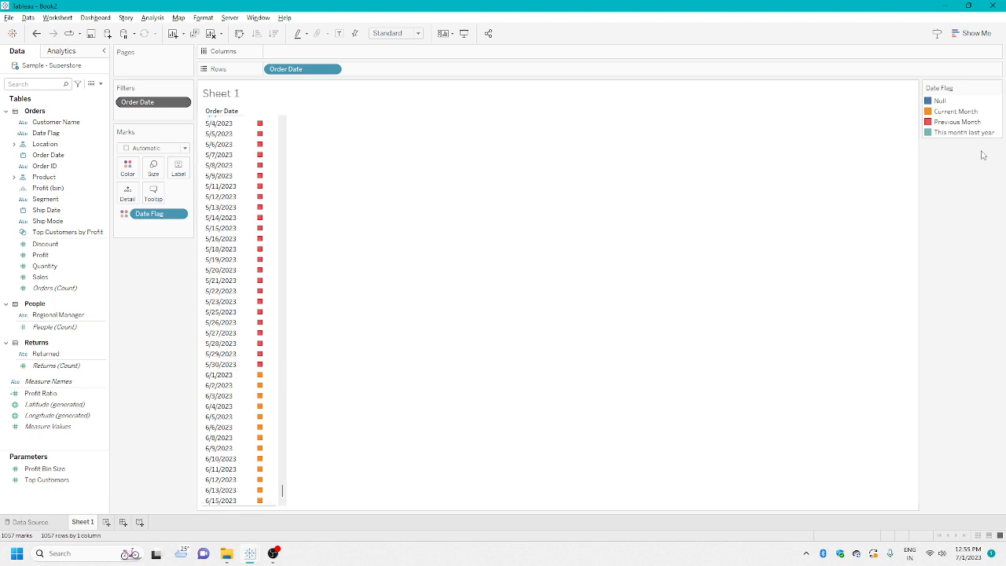
# Highlight Current Month and Previous Month from the color legend to check the flags on the filtered dates
pyautogui.click(964, 112)
pyautogui.click(400, 394)
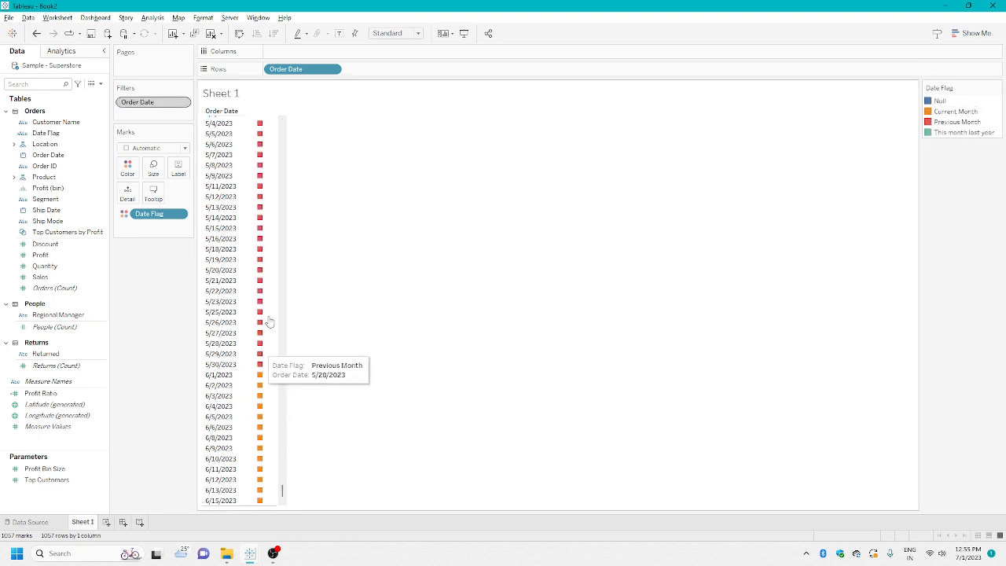
pyautogui.click(957, 122)
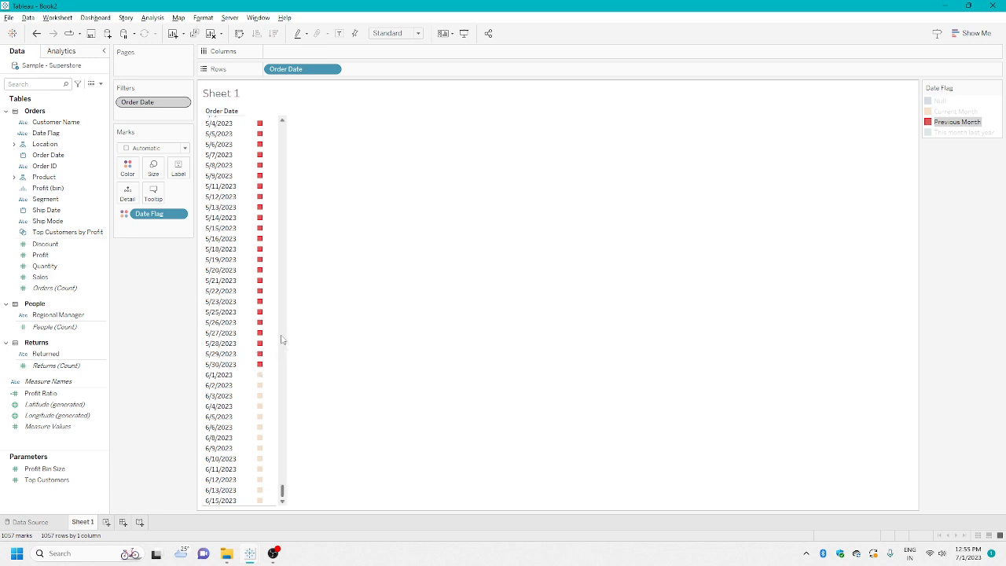
pyautogui.moveTo(283, 494); pyautogui.dragTo(283, 494)
pyautogui.click(325, 370)
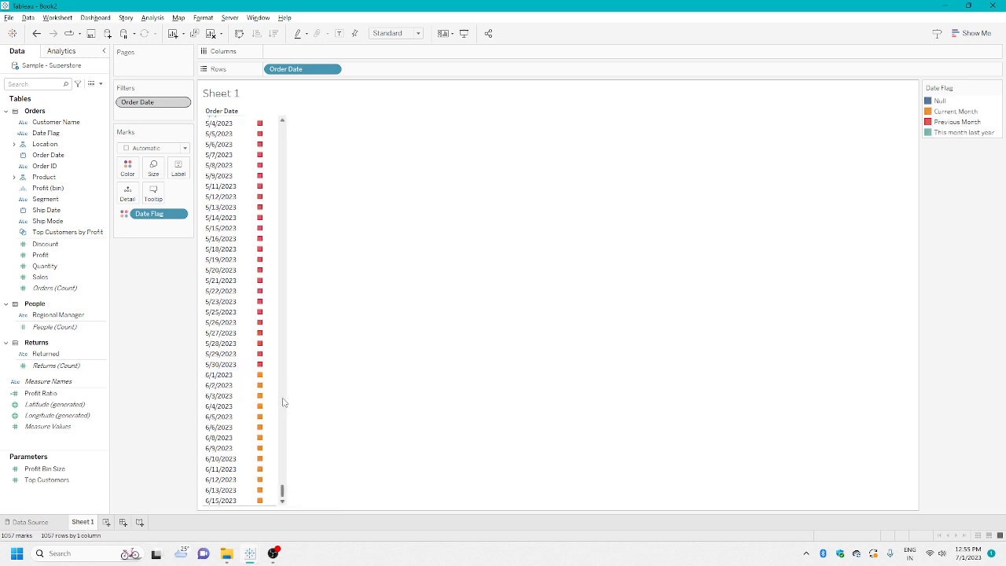
# Select the dates 6/1/2023 and 6/15/2023 in turn to examine the span of the current month
pyautogui.click(222, 376)
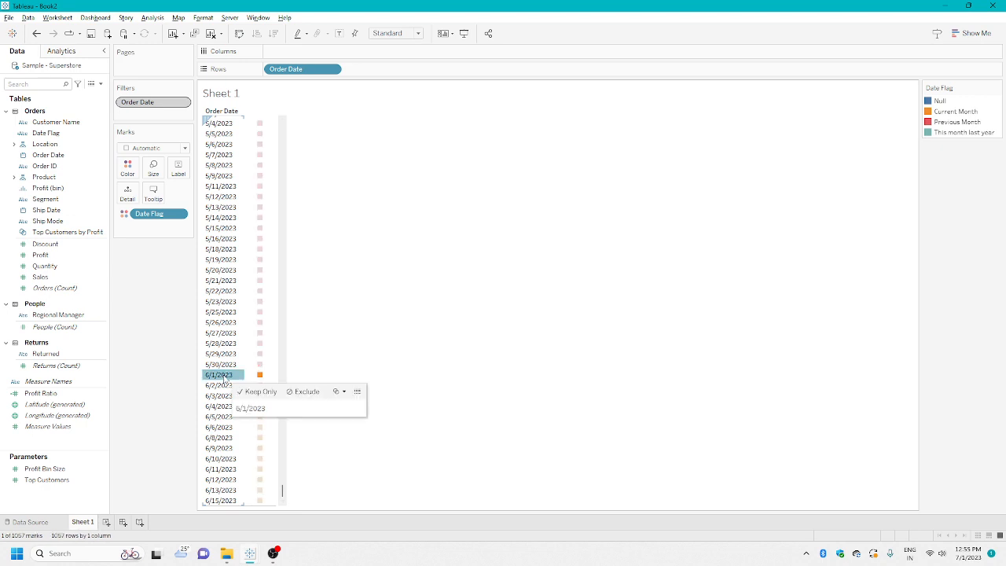
pyautogui.keyDown('ctrl'); pyautogui.click(223, 500); pyautogui.keyUp('ctrl')
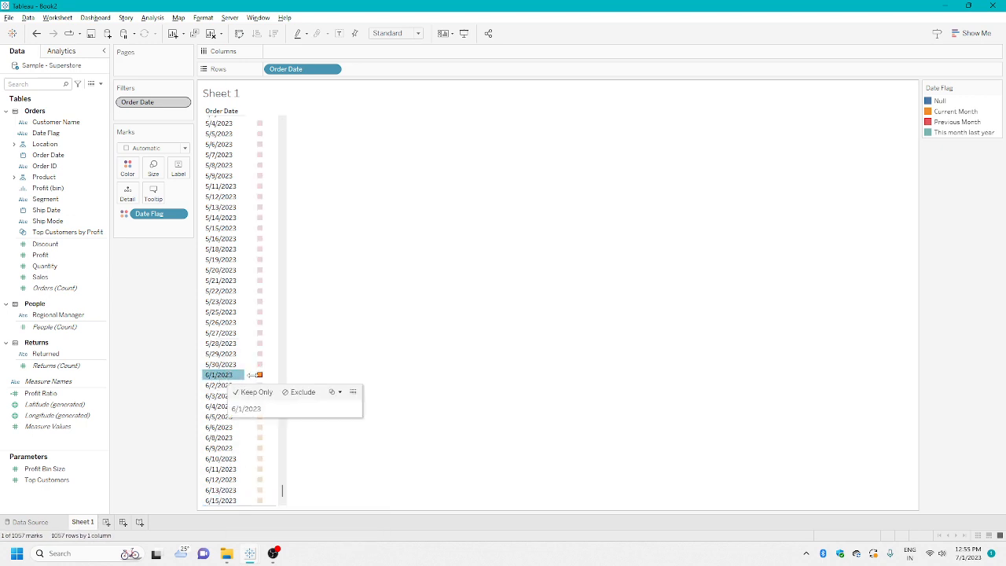
pyautogui.click(438, 454)
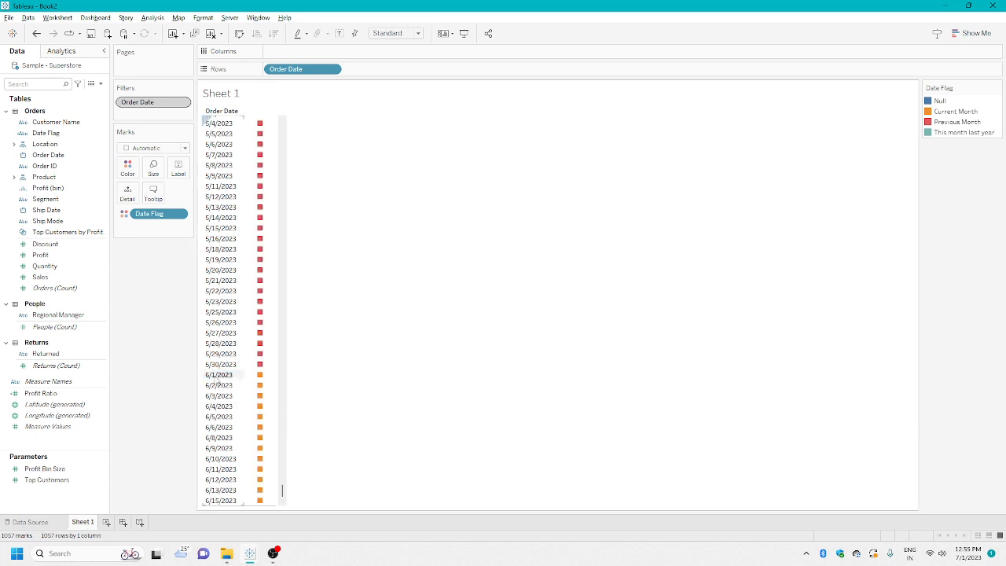
pyautogui.click(223, 501)
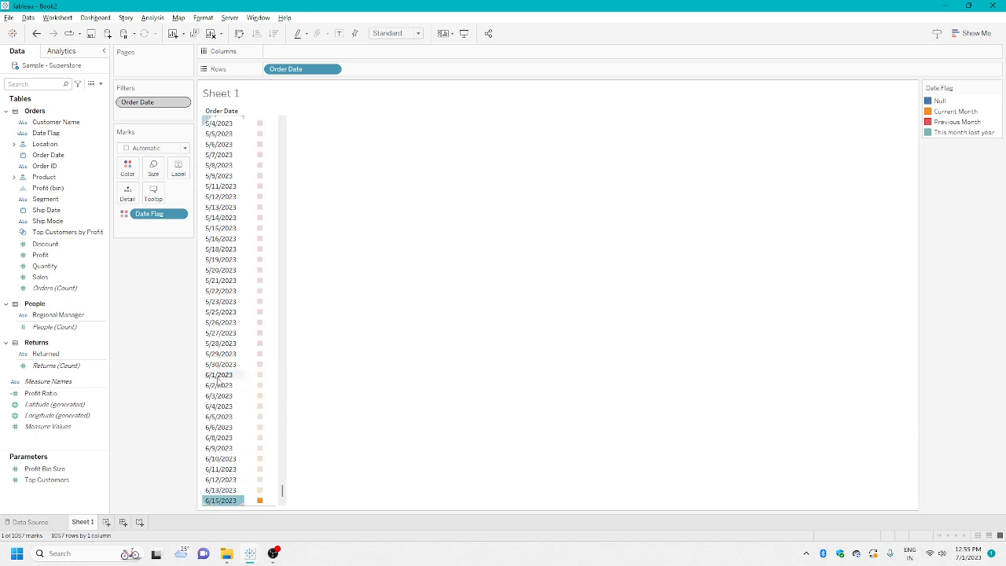
pyautogui.click(463, 400)
# Edit the Date Flag calculation and start a second condition, AND DATEPART('day',[Order Date]), under the first IF line
pyautogui.click(47, 133)
pyautogui.rightClick(64, 134)
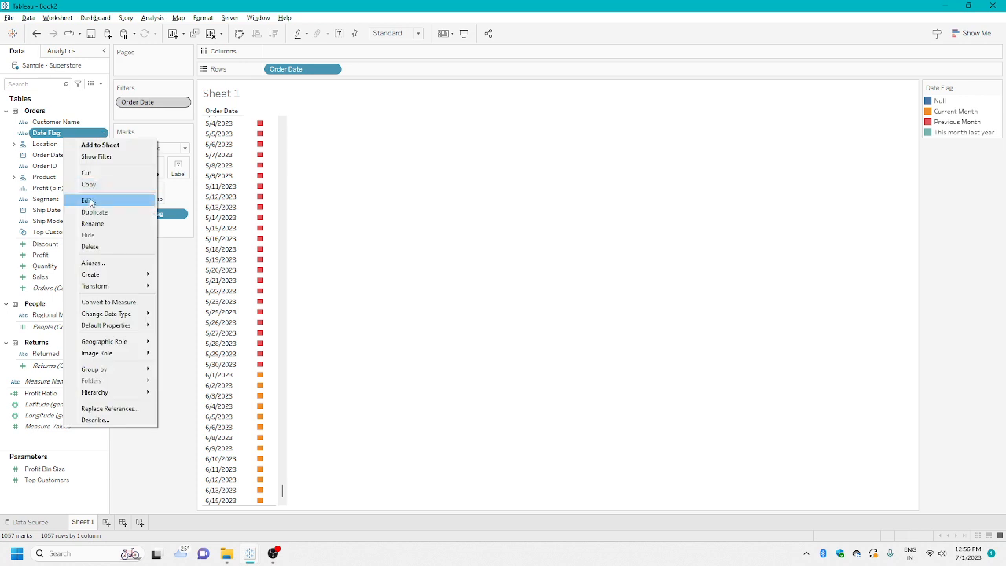
pyautogui.click(91, 203)
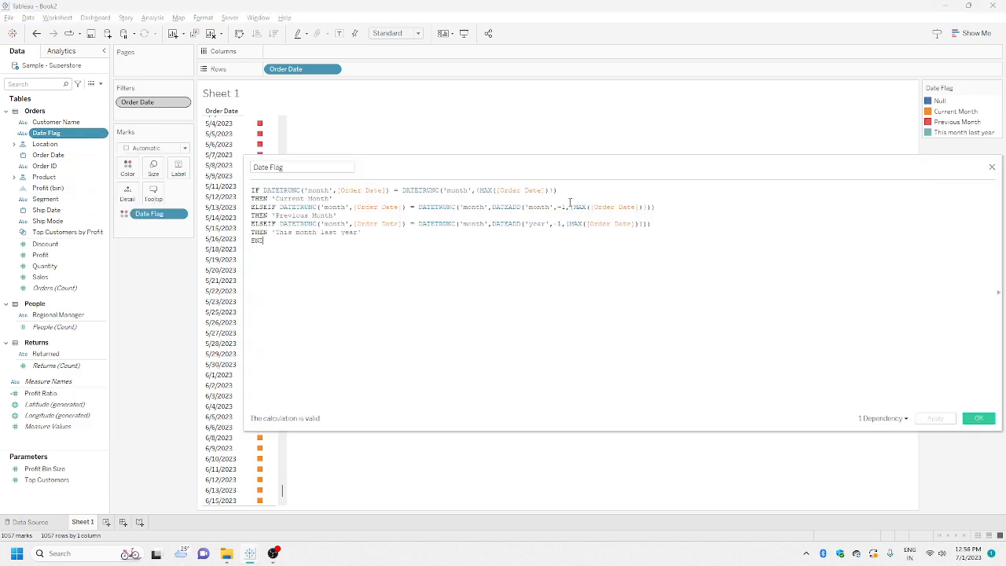
pyautogui.press('Return')
pyautogui.write('AN')
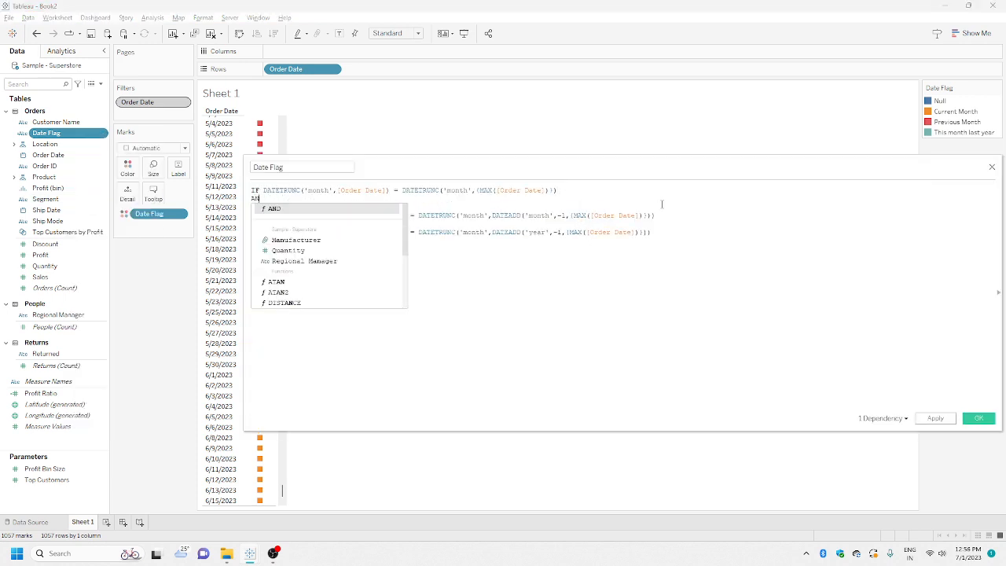
pyautogui.write('D DATEP')
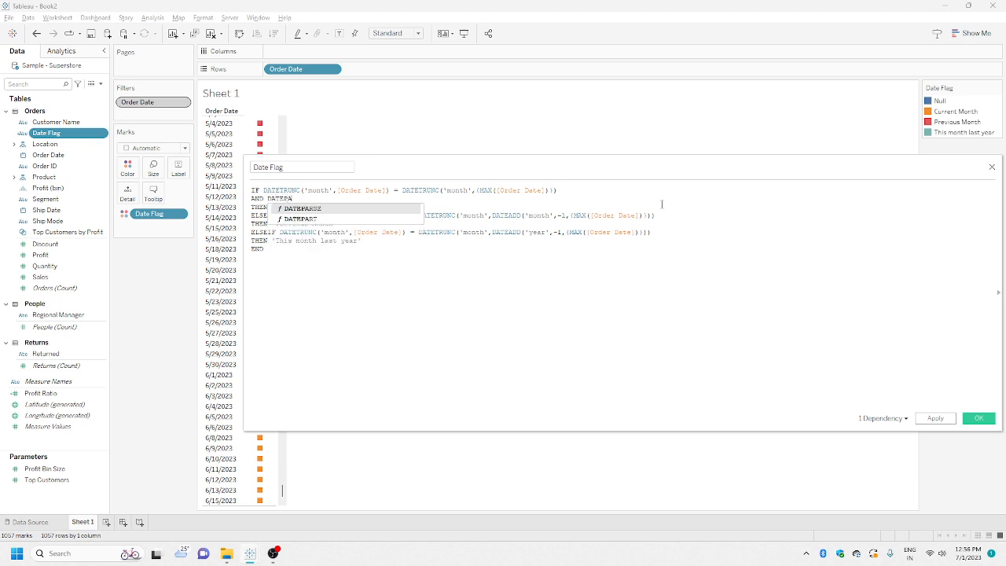
pyautogui.write('A')
pyautogui.press('Down')
pyautogui.press('Return')
pyautogui.write("'")
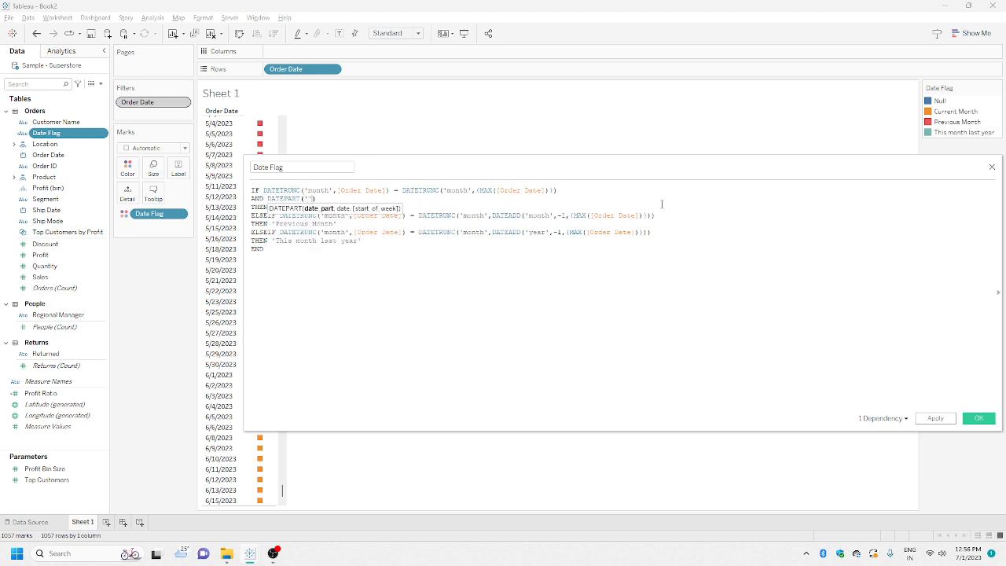
pyautogui.write('day')
pyautogui.press('Right')
pyautogui.press('Right')
pyautogui.press('Left')
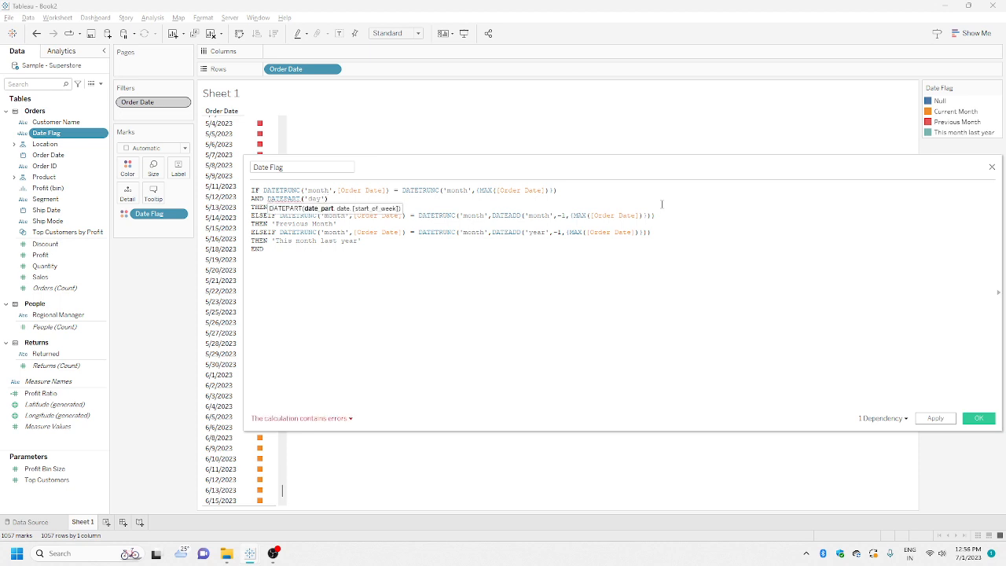
pyautogui.write(',[Order Date]')
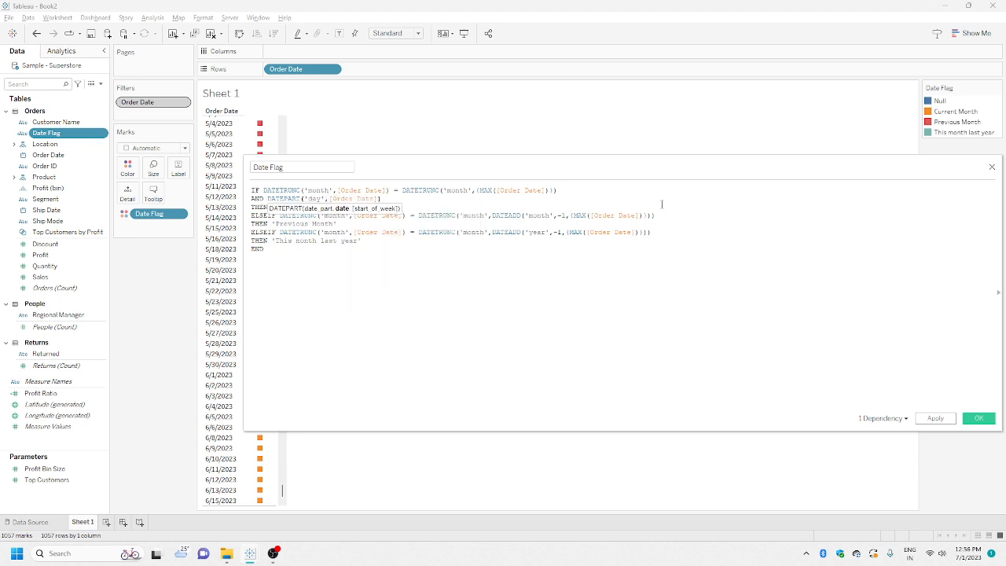
# Complete the Current Month day condition with <= DATEPART('day',{MAX([Order Date])})
pyautogui.press('Right')
pyautogui.write('<= ')
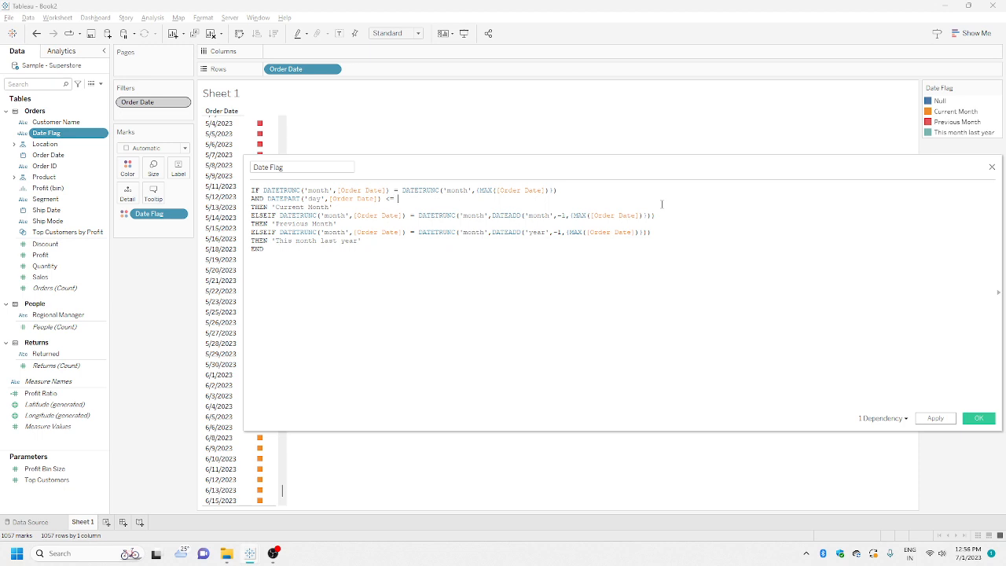
pyautogui.write('DATEPART')
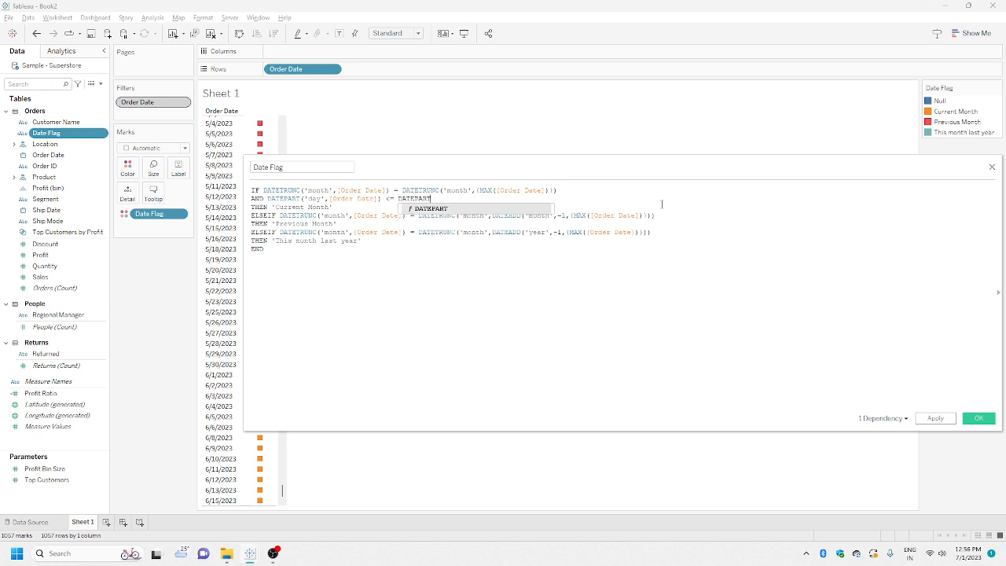
pyautogui.write('(')
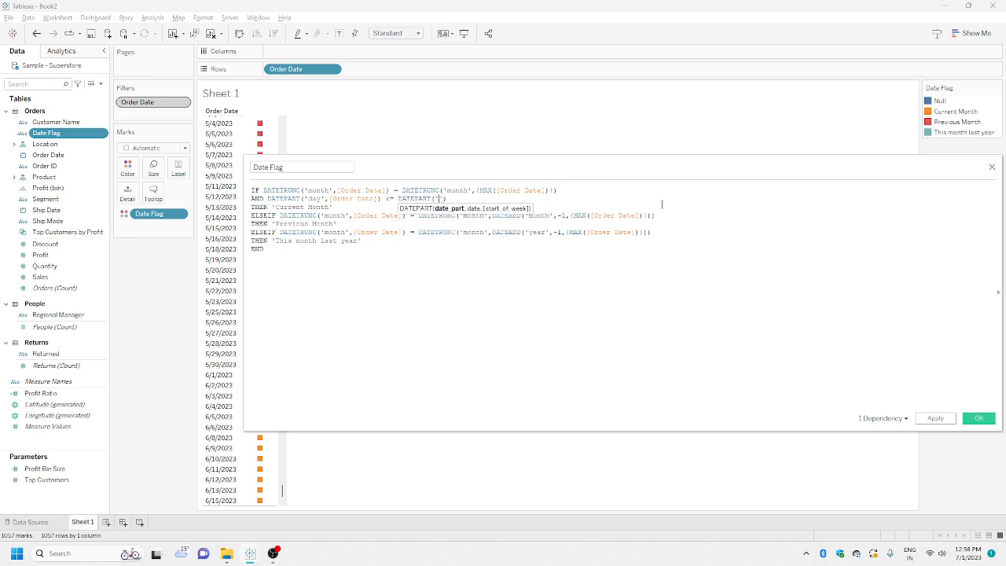
pyautogui.write("'day',{MAX(ordo")
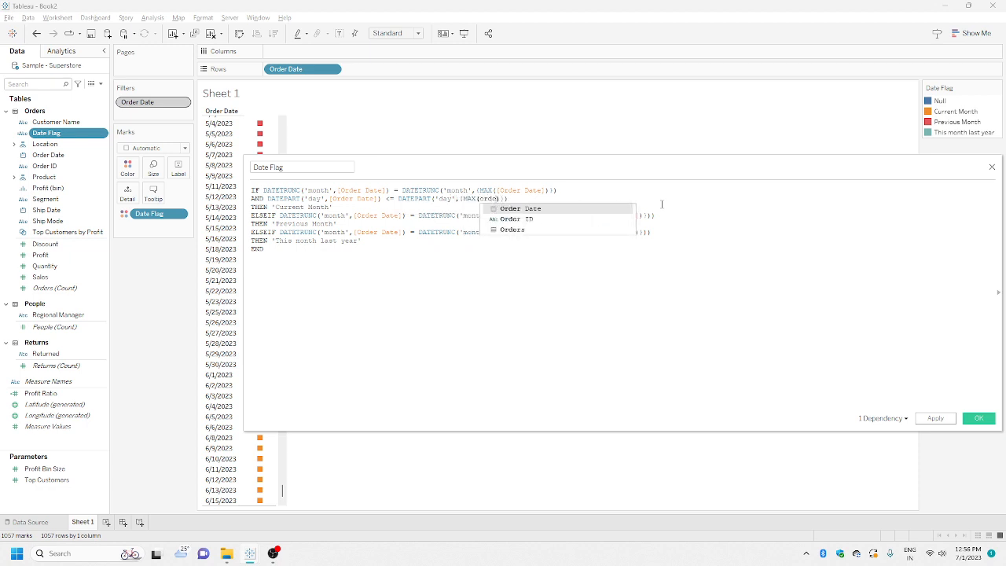
pyautogui.press('Return')
# Copy the day condition into the Previous Month and This month last year branches and save the Date Flag calculation
pyautogui.moveTo(585, 203); pyautogui.dragTo(253, 201)
pyautogui.hotkey('ctrl', 'c')
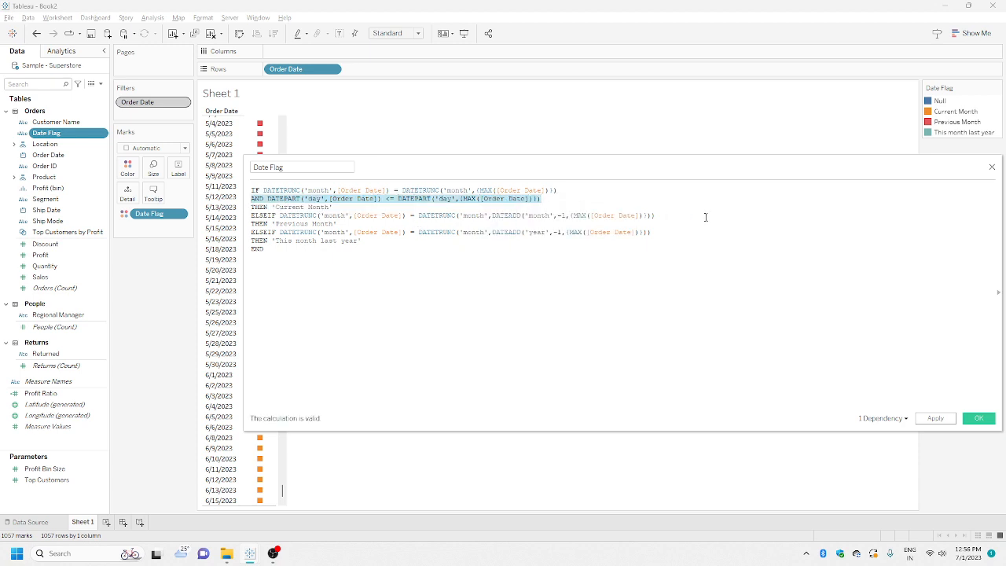
pyautogui.click(703, 216)
pyautogui.press('Return')
pyautogui.write("AND DATEPART('day',[Order Date]) <= DATEPART('day',(MAX([Order Date])))")
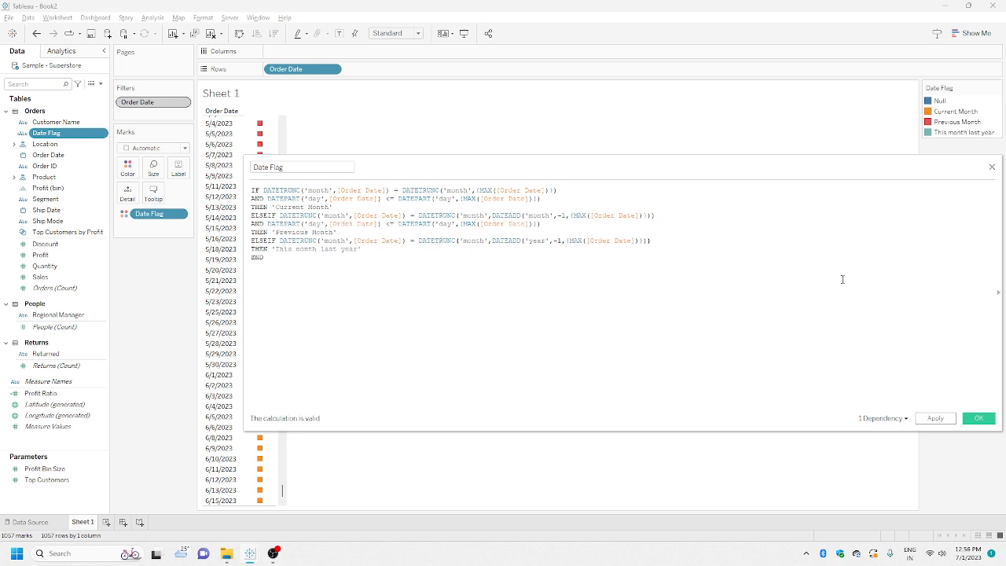
pyautogui.press('Return')
pyautogui.hotkey('ctrl', 'v')
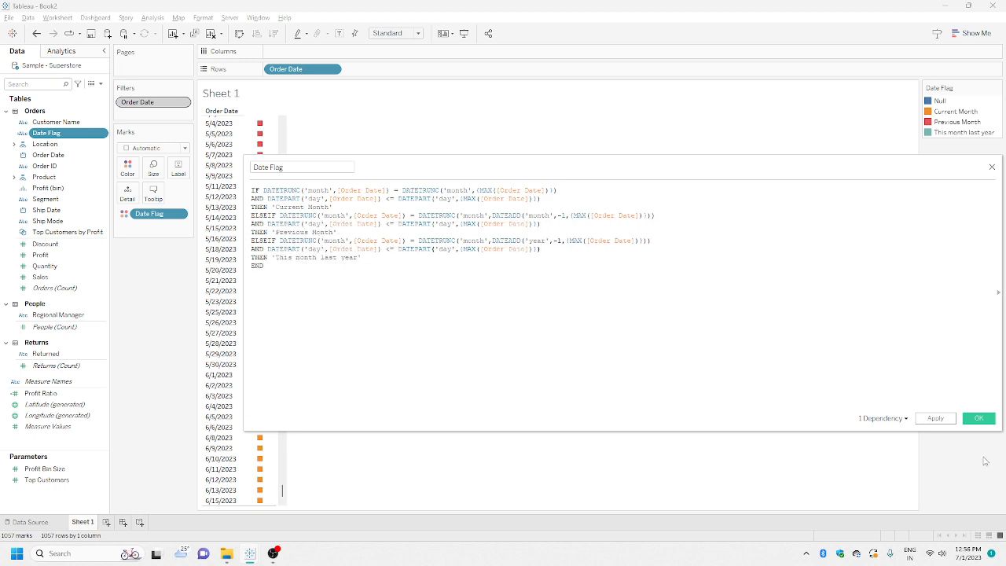
pyautogui.click(982, 420)
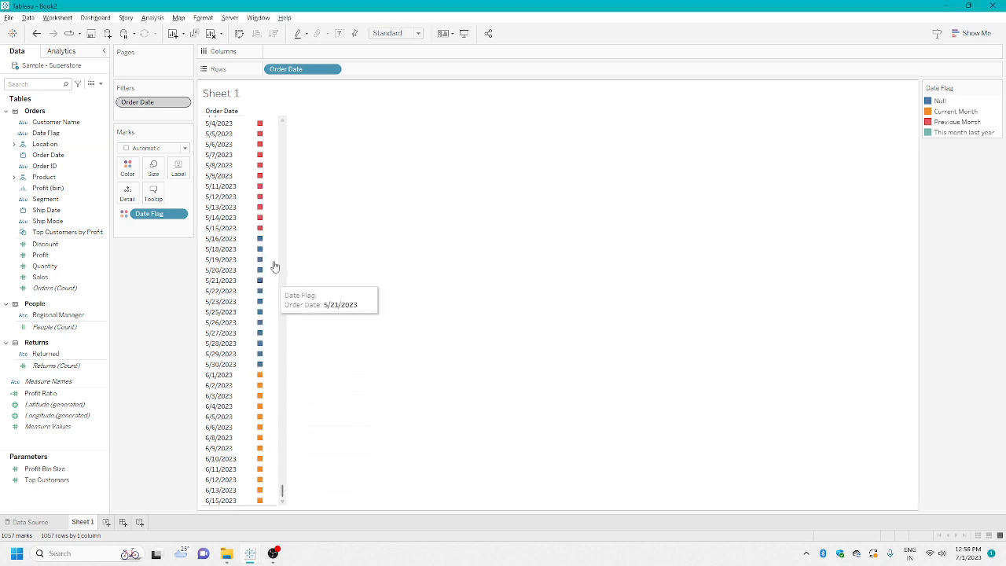
# Show the Order Date filter control and check the flags on the Previous Month and June 2022 dates
pyautogui.click(949, 124)
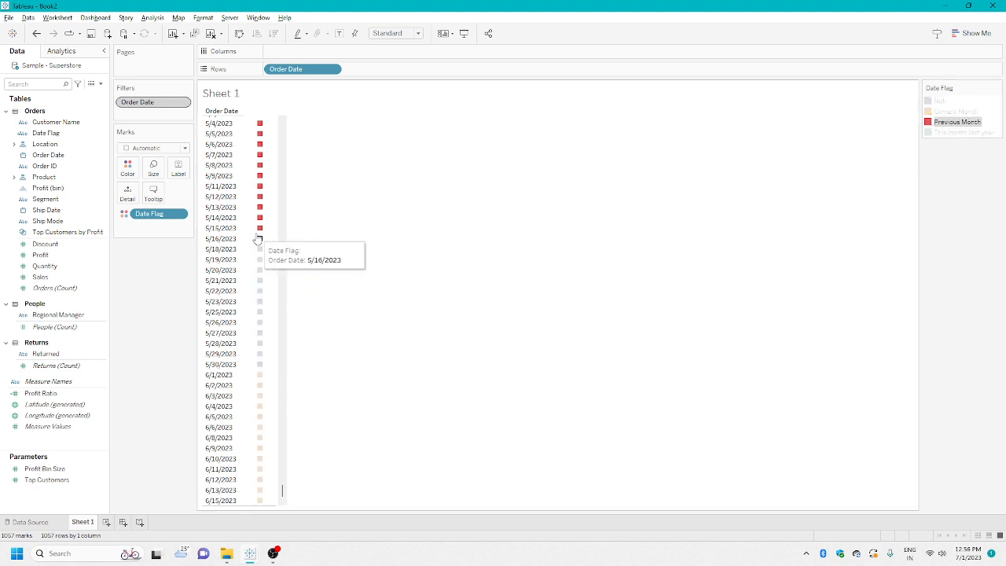
pyautogui.rightClick(170, 102)
pyautogui.click(212, 125)
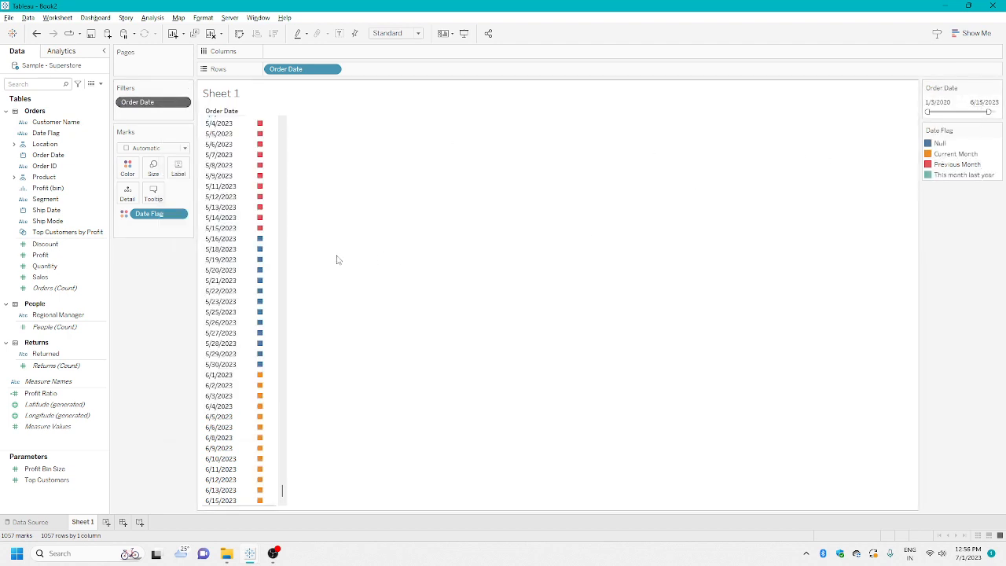
pyautogui.moveTo(284, 492); pyautogui.dragTo(282, 384)
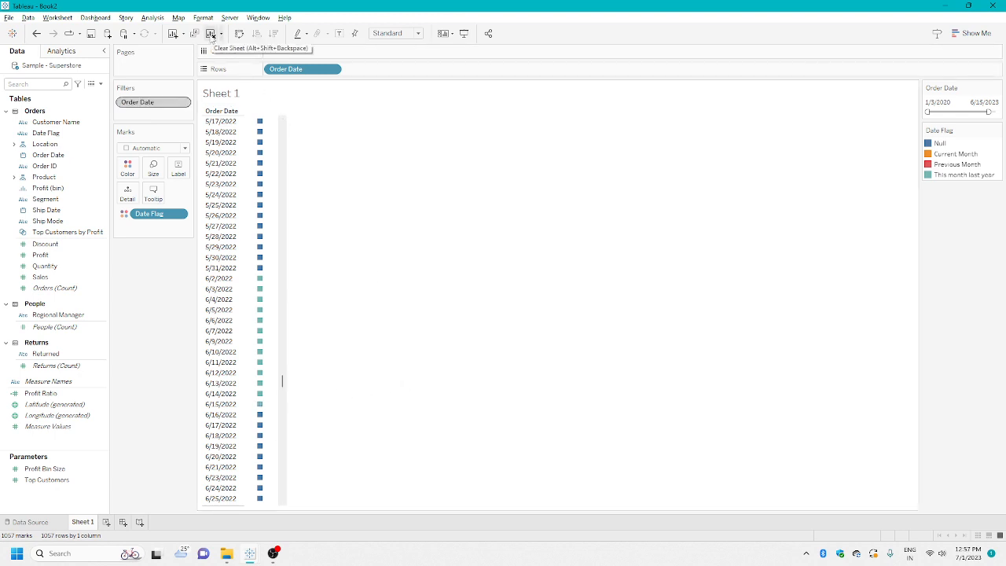
# Remove Order Date from the rows and Date Flag from the marks, and put YEAR(Order Date) on Detail, expanded down to day
pyautogui.moveTo(275, 70); pyautogui.dragTo(558, 229)
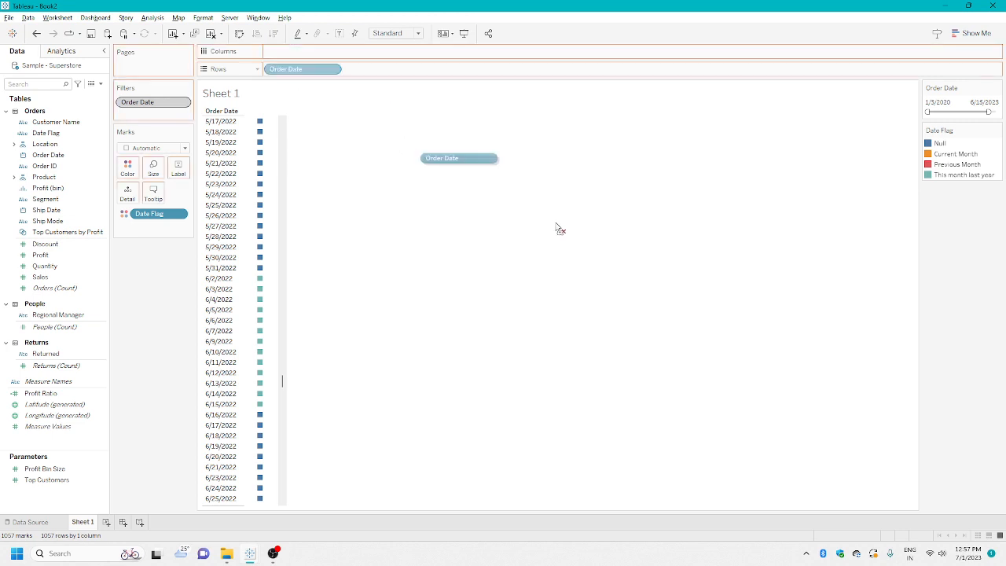
pyautogui.moveTo(159, 214); pyautogui.dragTo(147, 354)
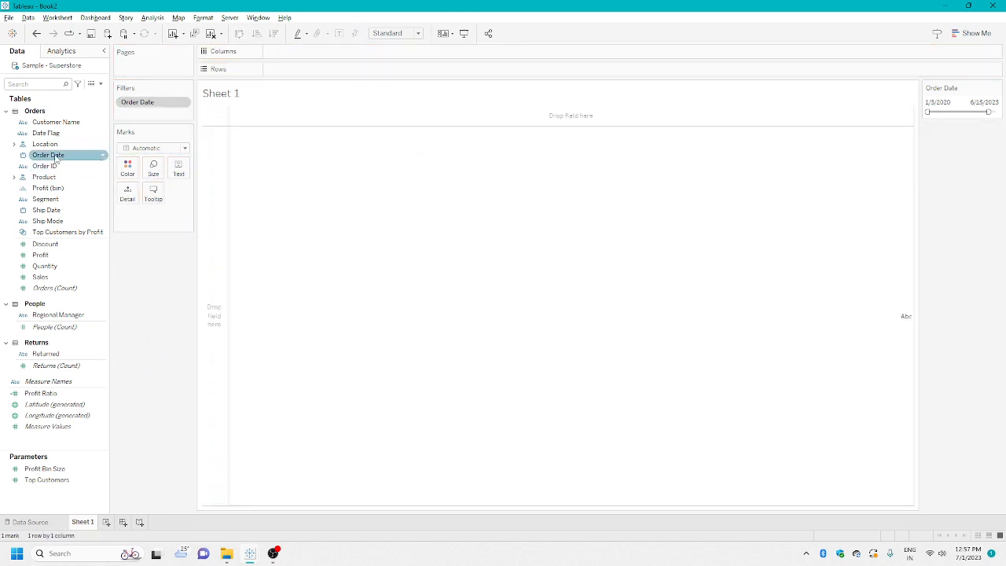
pyautogui.moveTo(55, 160); pyautogui.dragTo(150, 220)
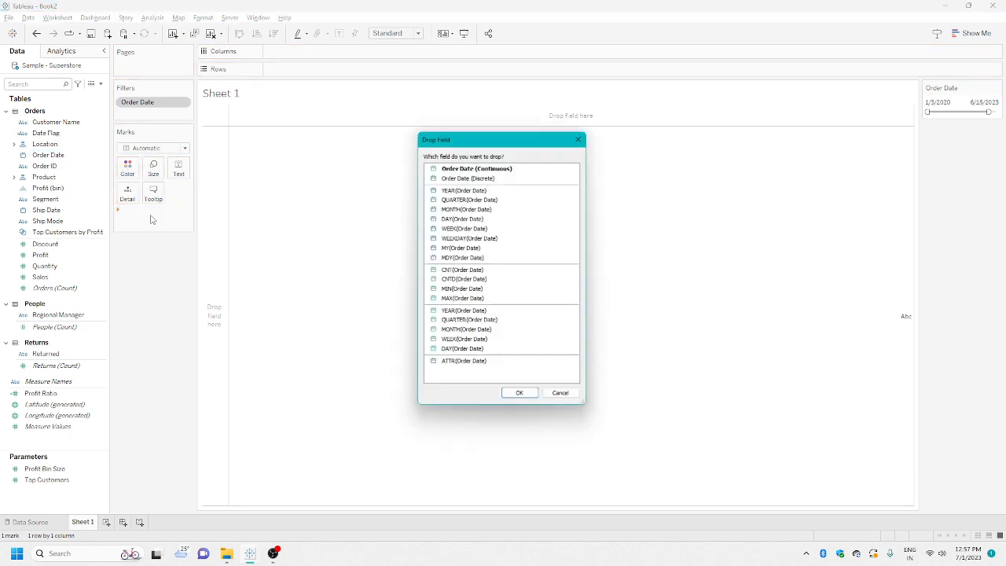
pyautogui.click(476, 189)
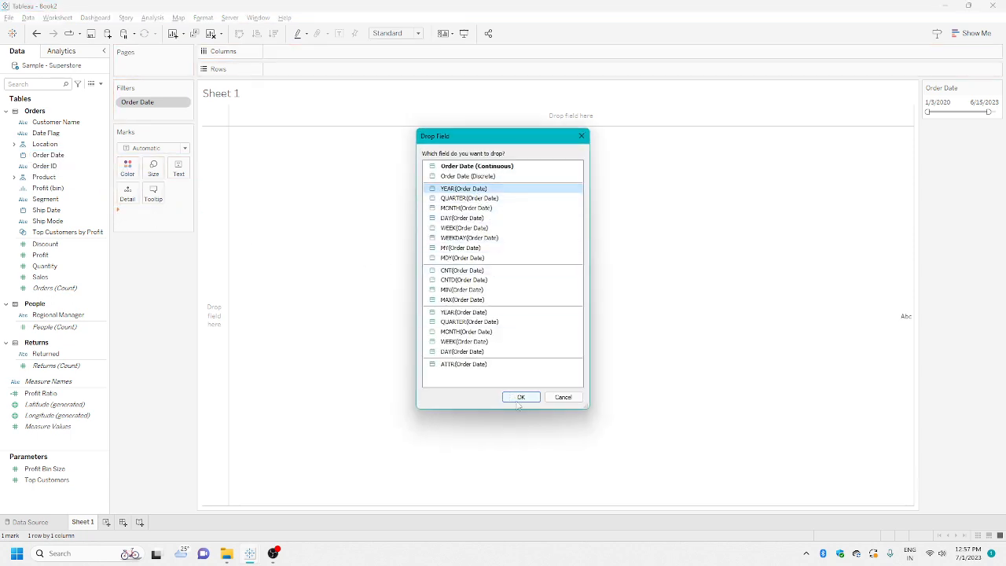
pyautogui.click(517, 397)
pyautogui.click(138, 214)
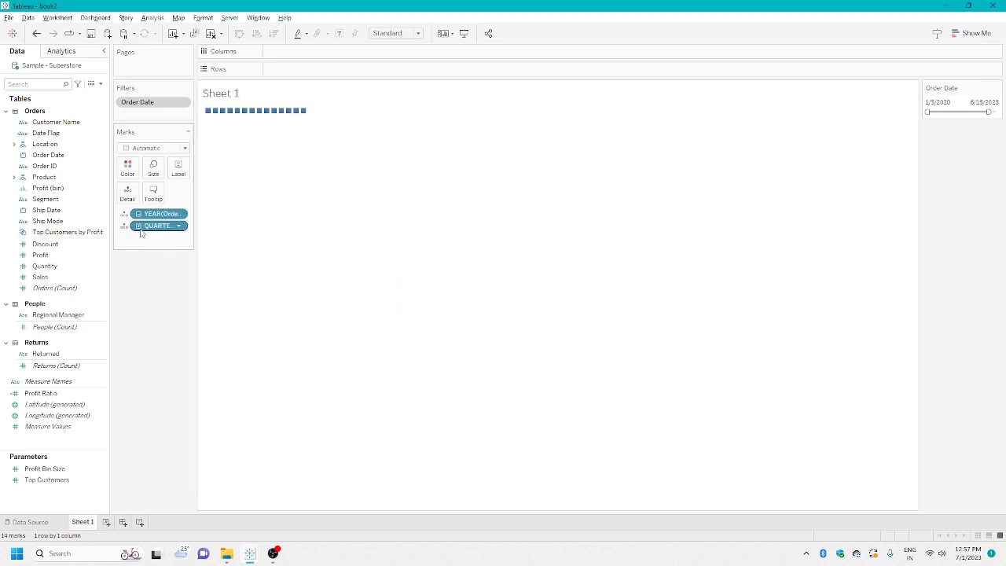
pyautogui.click(139, 226)
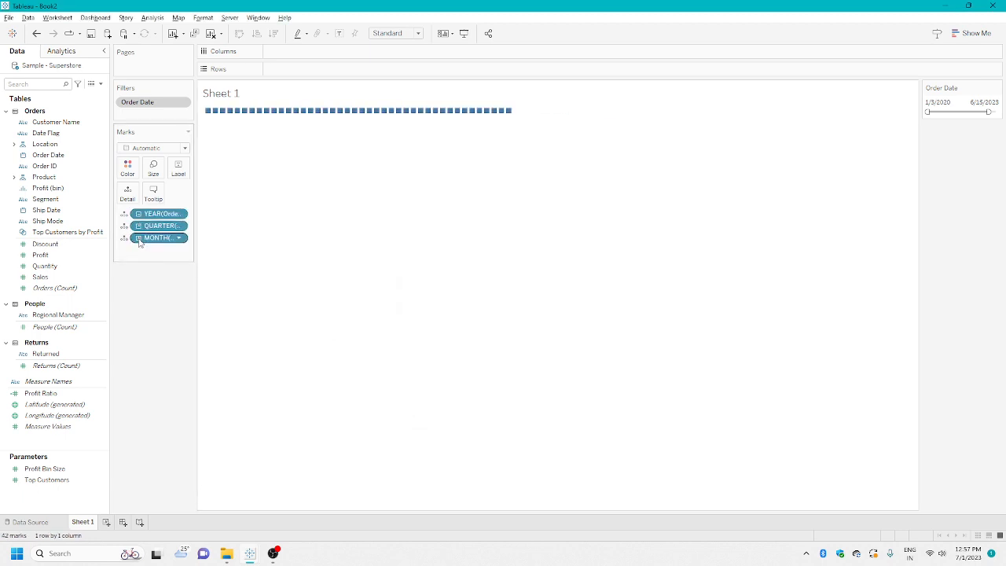
# Color the marks by Date Flag and add an INDEX() calculation to the columns
pyautogui.click(51, 136)
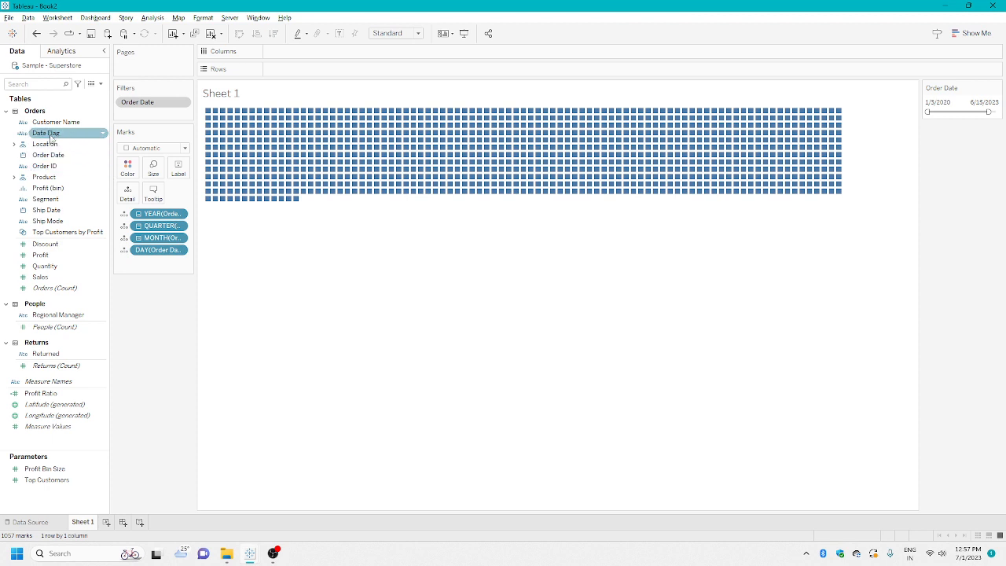
pyautogui.moveTo(57, 137); pyautogui.dragTo(127, 167)
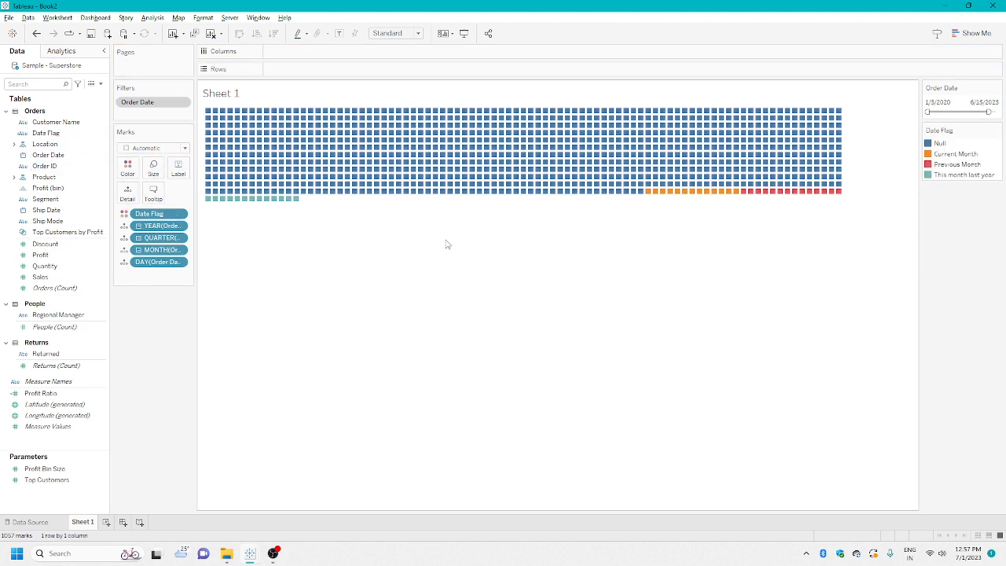
pyautogui.doubleClick(292, 53)
pyautogui.write('IND')
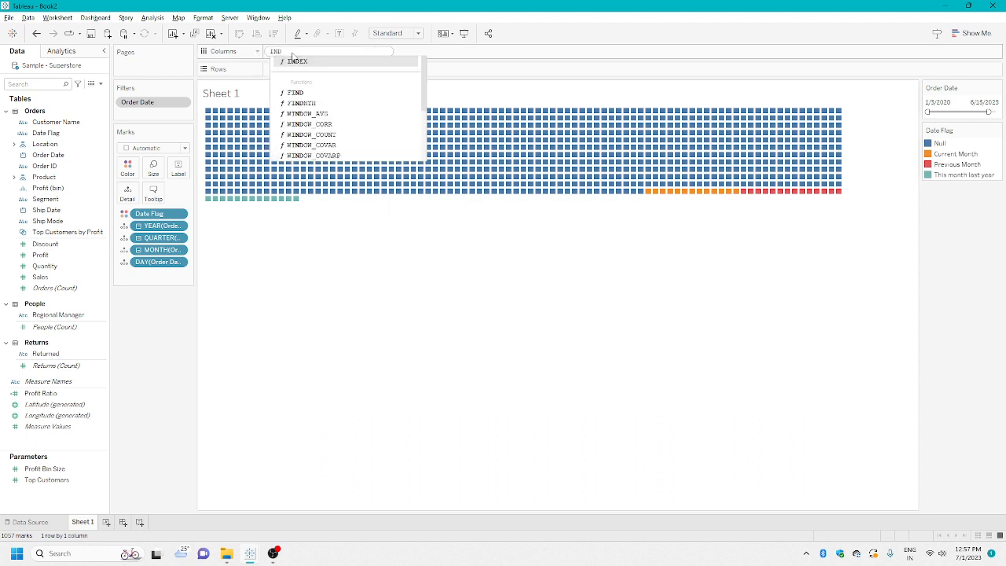
pyautogui.press('Return')
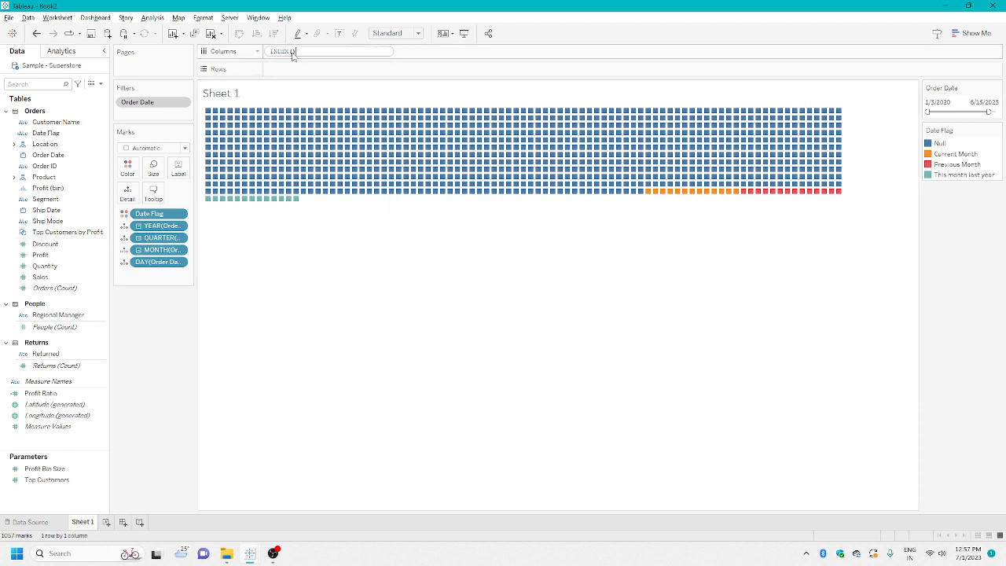
pyautogui.press('Return')
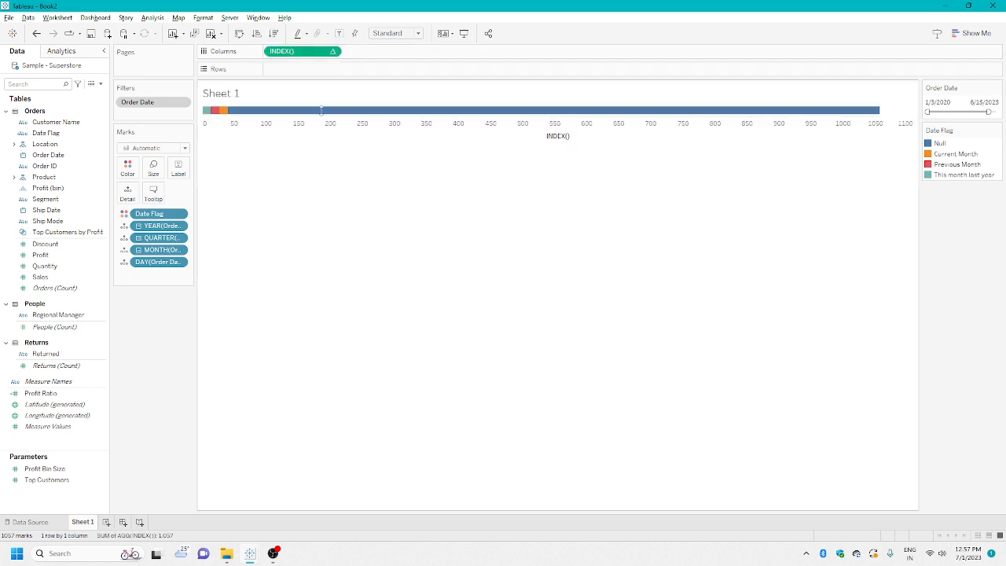
# Set the INDEX() table calculation on the columns to compute using specific dimensions, with only Day of Order Date selected
pyautogui.rightClick(288, 52)
pyautogui.click(330, 156)
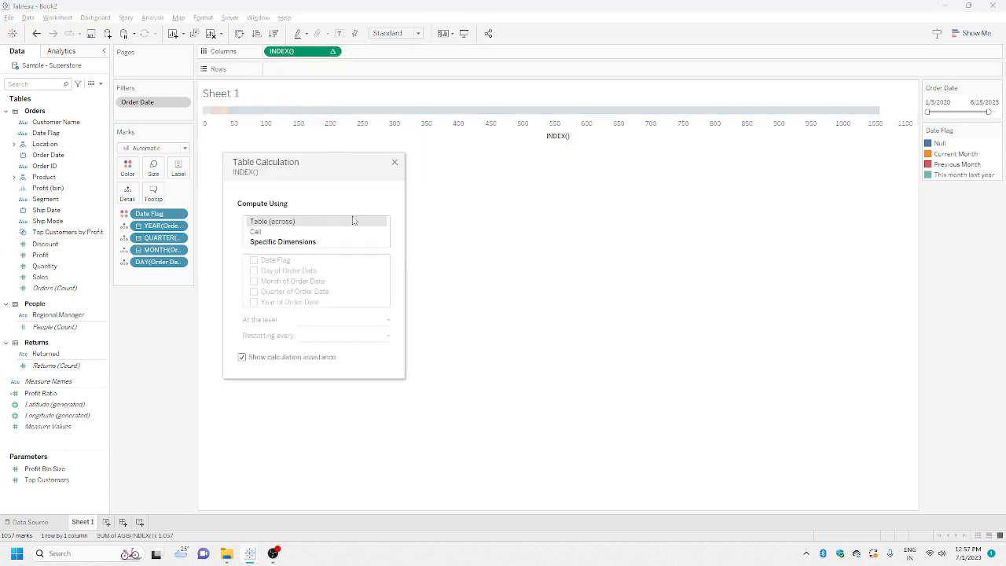
pyautogui.click(300, 243)
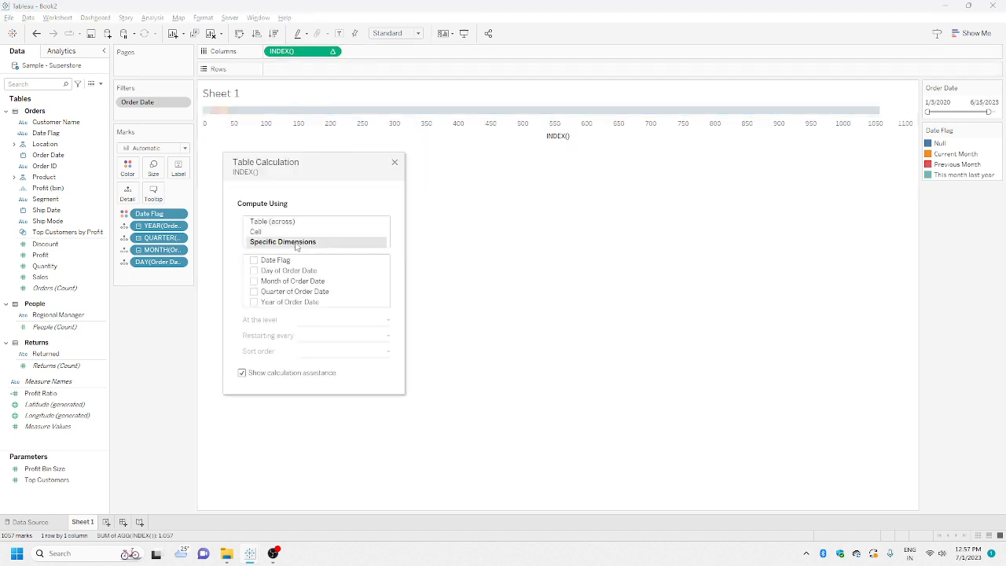
pyautogui.click(253, 270)
pyautogui.click(397, 159)
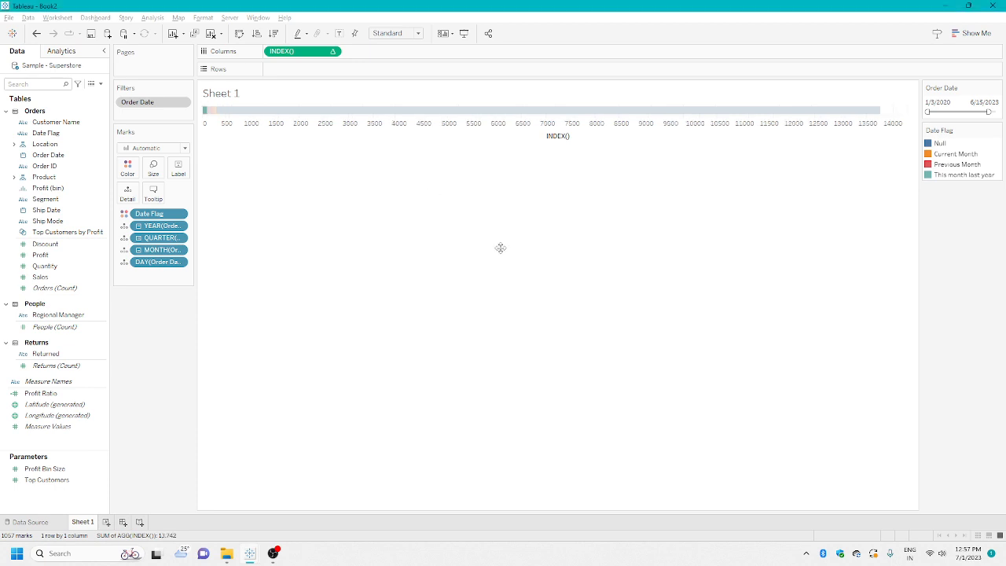
# Add Sales to the rows and turn it into a Running Total with a quick table calculation
pyautogui.moveTo(77, 277); pyautogui.dragTo(310, 72)
pyautogui.rightClick(310, 72)
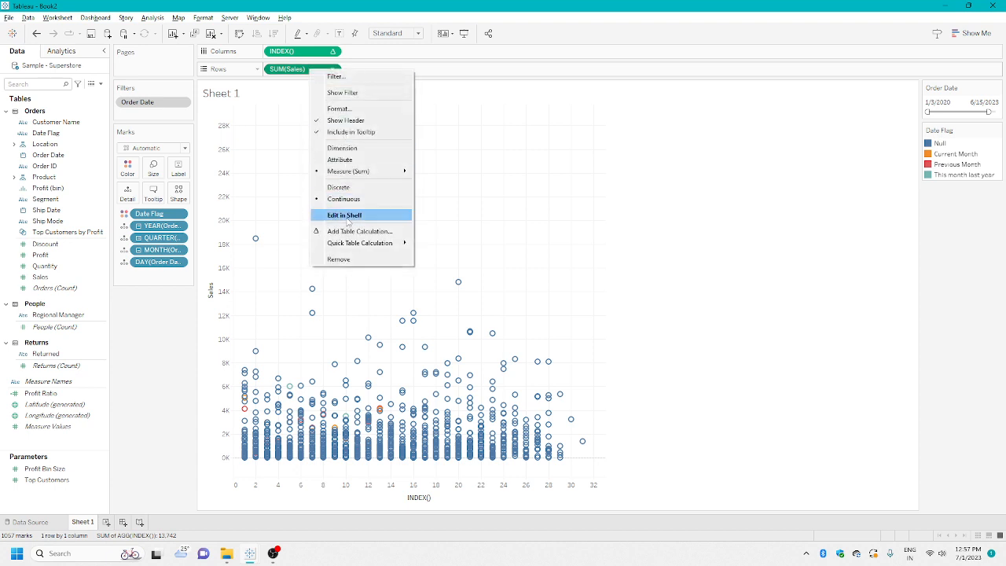
pyautogui.moveTo(361, 243)
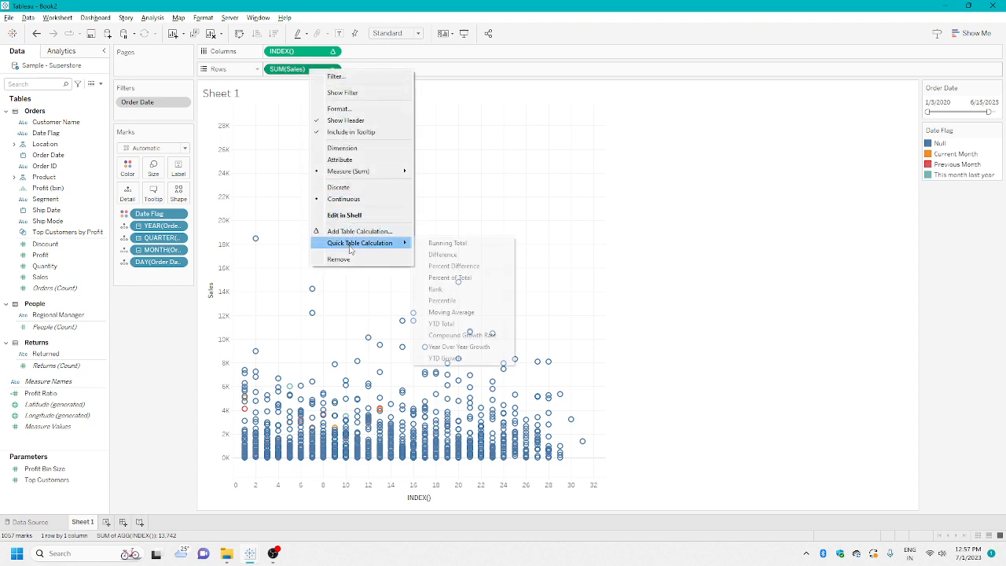
pyautogui.click(468, 244)
# Set the running total of Sales to compute using specific dimensions, with only Day of Order Date selected
pyautogui.rightClick(304, 71)
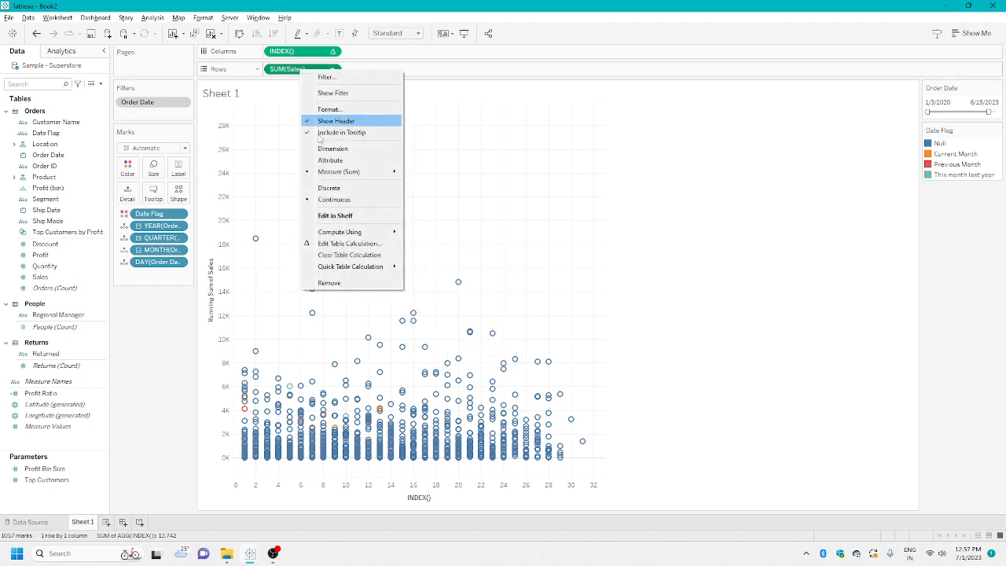
pyautogui.click(340, 246)
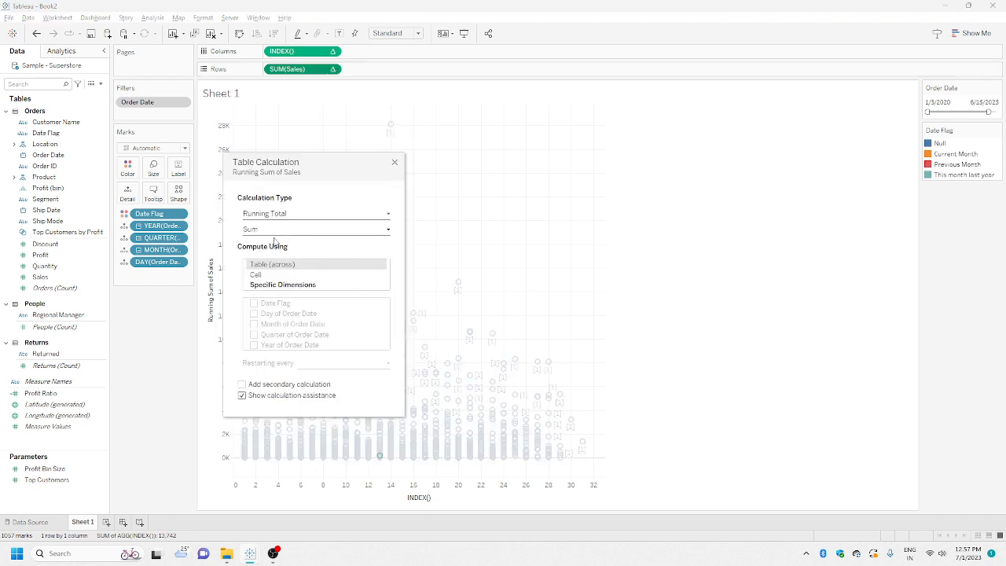
pyautogui.click(288, 287)
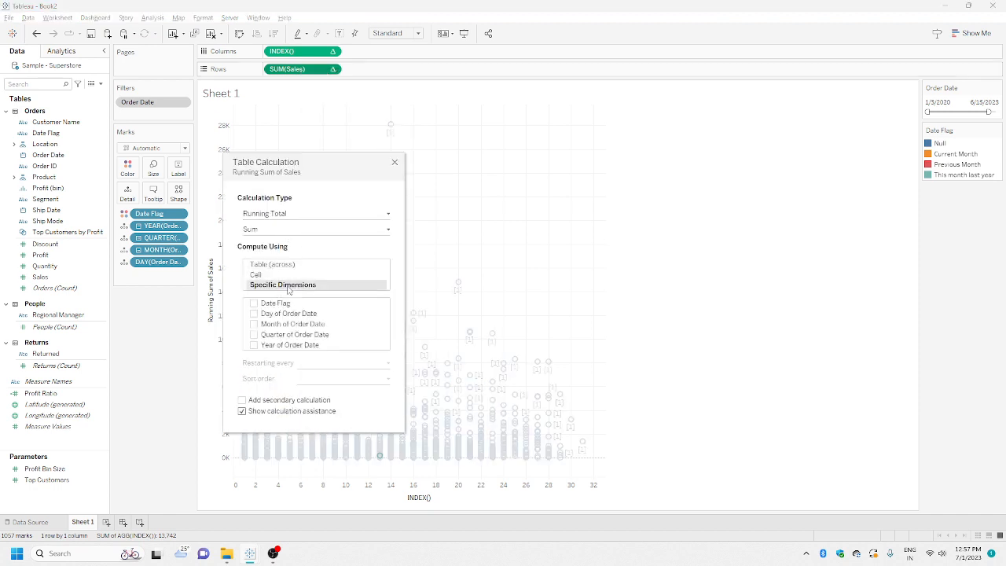
pyautogui.click(254, 314)
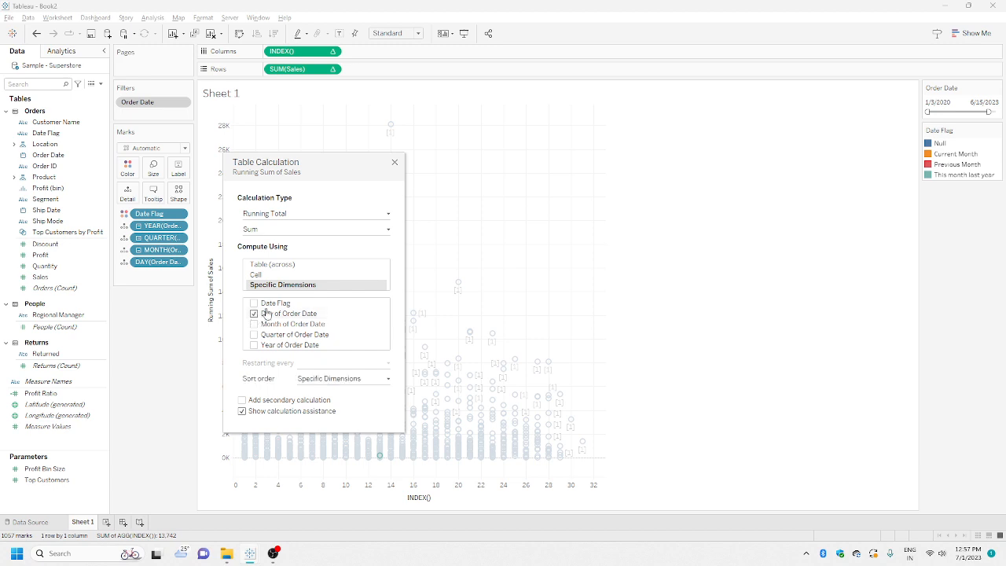
pyautogui.click(395, 162)
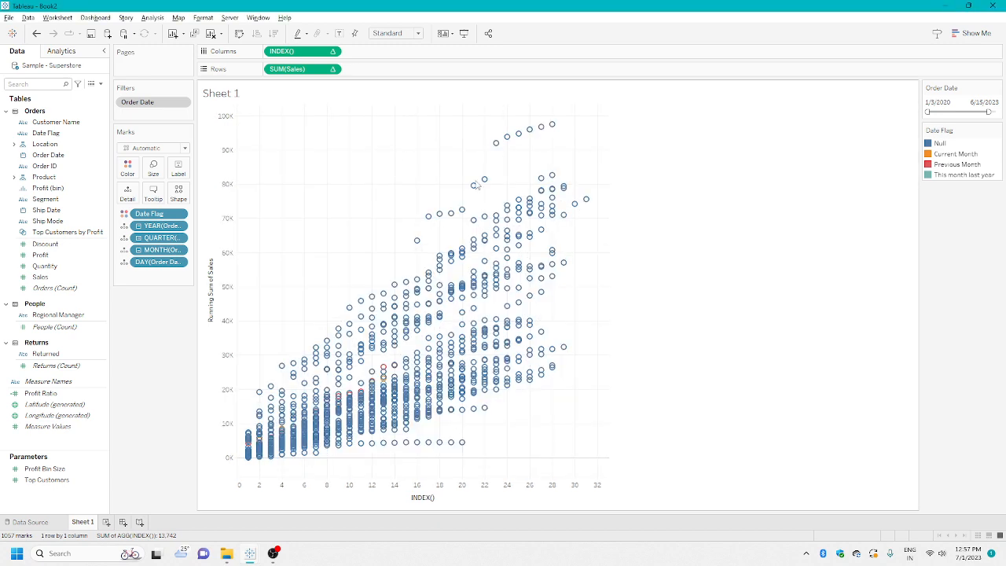
# Change the mark type to Line and assign DAY(Order Date) to Path
pyautogui.click(157, 149)
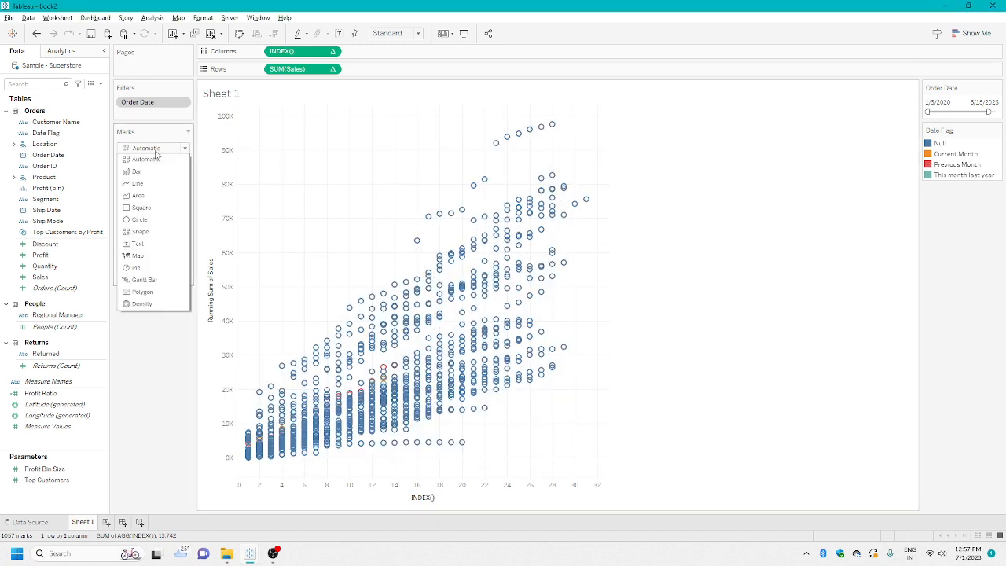
pyautogui.click(138, 183)
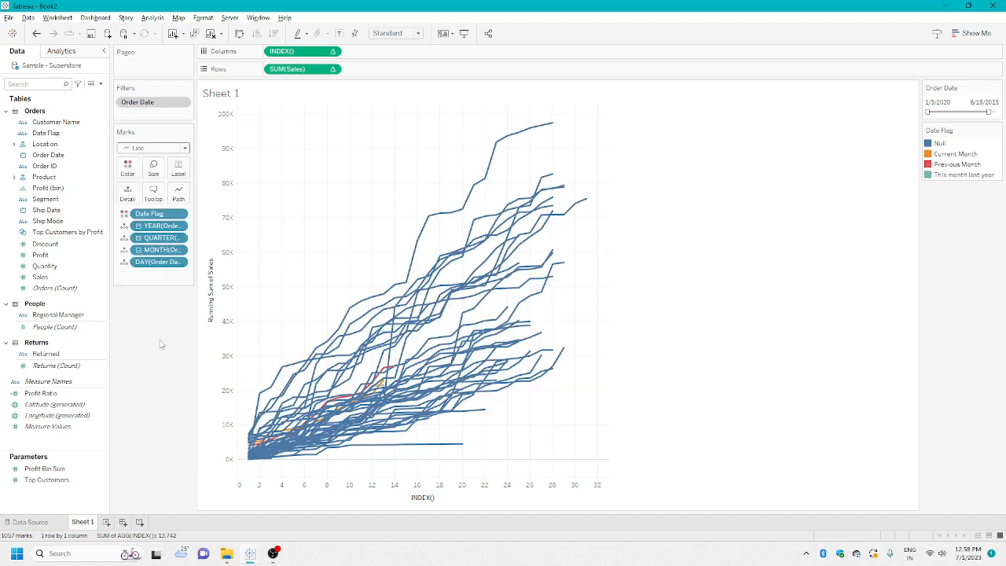
pyautogui.click(124, 263)
pyautogui.click(145, 311)
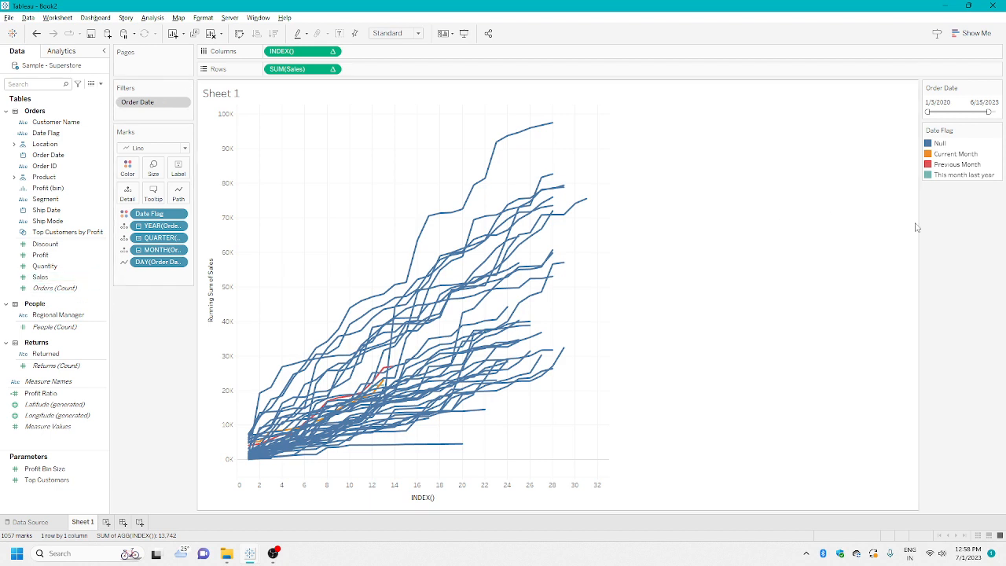
# Edit the Date Flag calculation to add an ELSE 'Other month' branch before END and save it
pyautogui.doubleClick(930, 143)
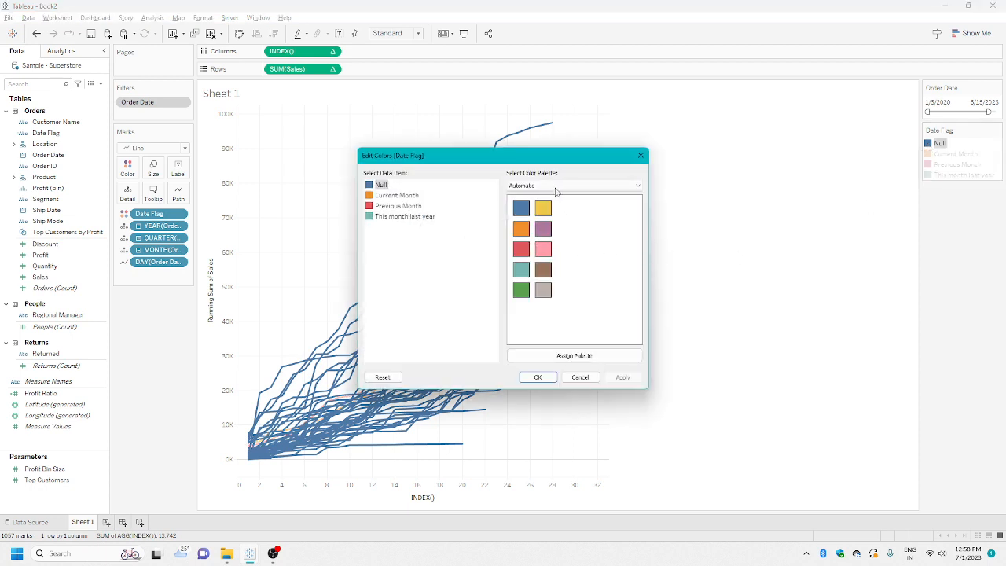
pyautogui.click(641, 155)
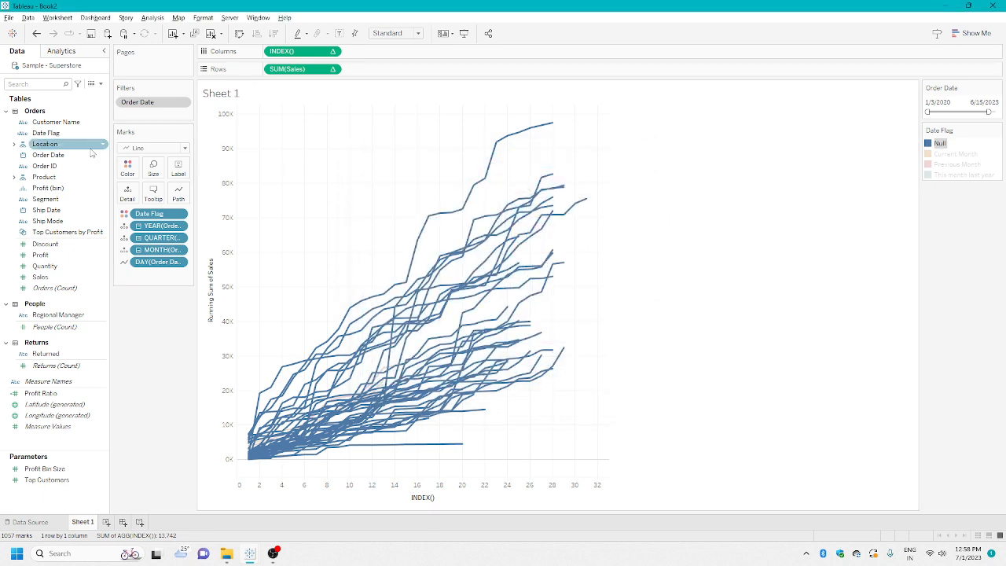
pyautogui.rightClick(88, 134)
pyautogui.click(94, 199)
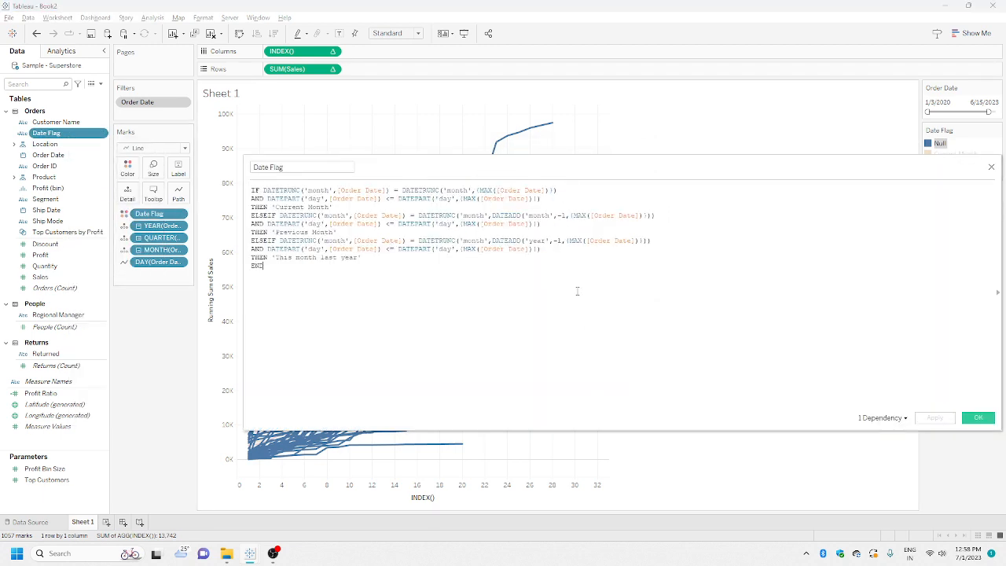
pyautogui.click(555, 257)
pyautogui.press('Return')
pyautogui.write('ELSE')
pyautogui.write("'")
pyautogui.click(978, 417)
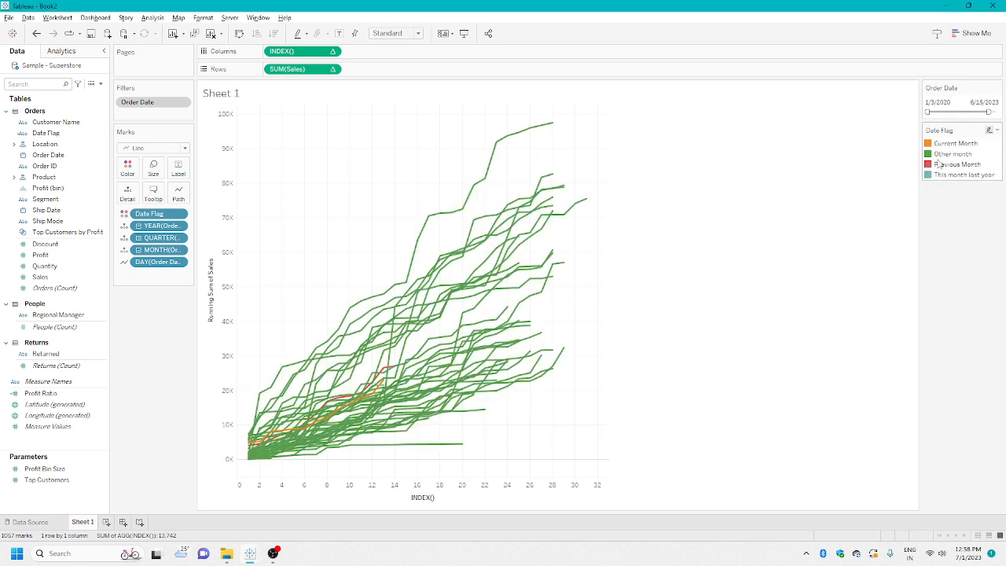
# Edit the Date Flag colors and give Other month the lightest shade of the Gray Warm palette
pyautogui.doubleClick(951, 154)
pyautogui.click(606, 185)
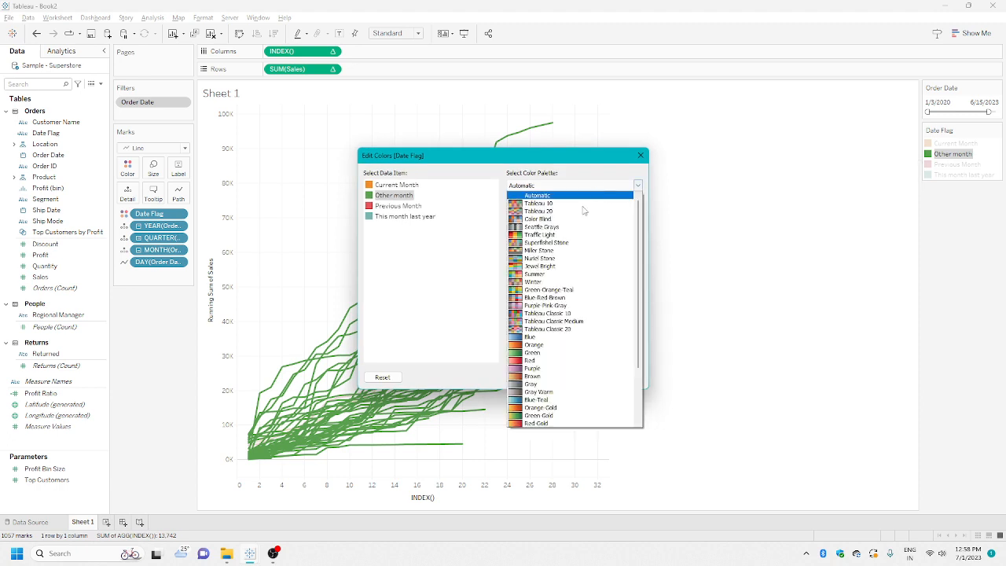
pyautogui.click(552, 391)
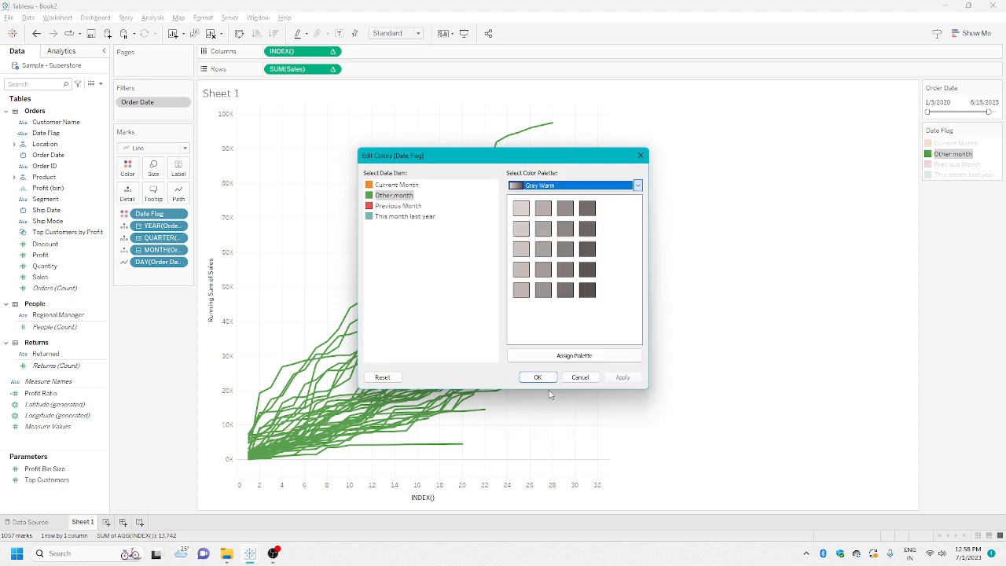
pyautogui.click(521, 209)
# Color Current Month bright red from the Lightning Watermelon palette and Previous Month orange from the Lightning Sunrise palette
pyautogui.click(573, 189)
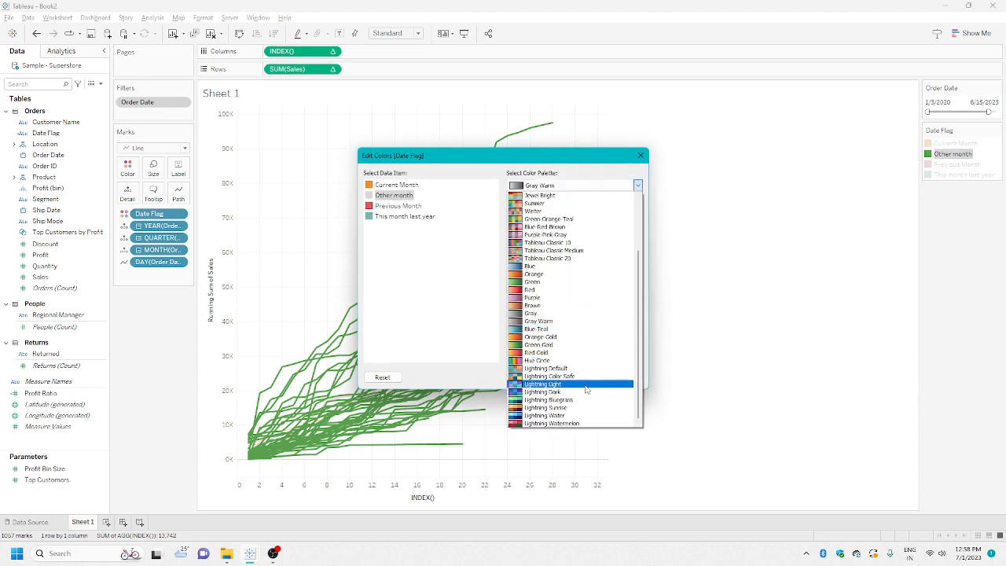
pyautogui.click(552, 423)
pyautogui.click(397, 185)
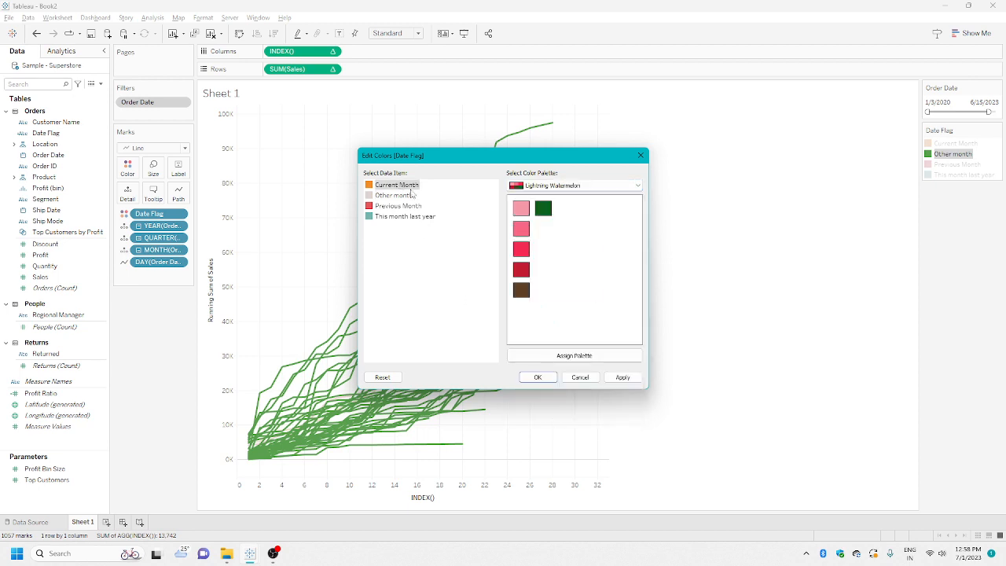
pyautogui.click(522, 250)
pyautogui.click(399, 206)
pyautogui.click(573, 186)
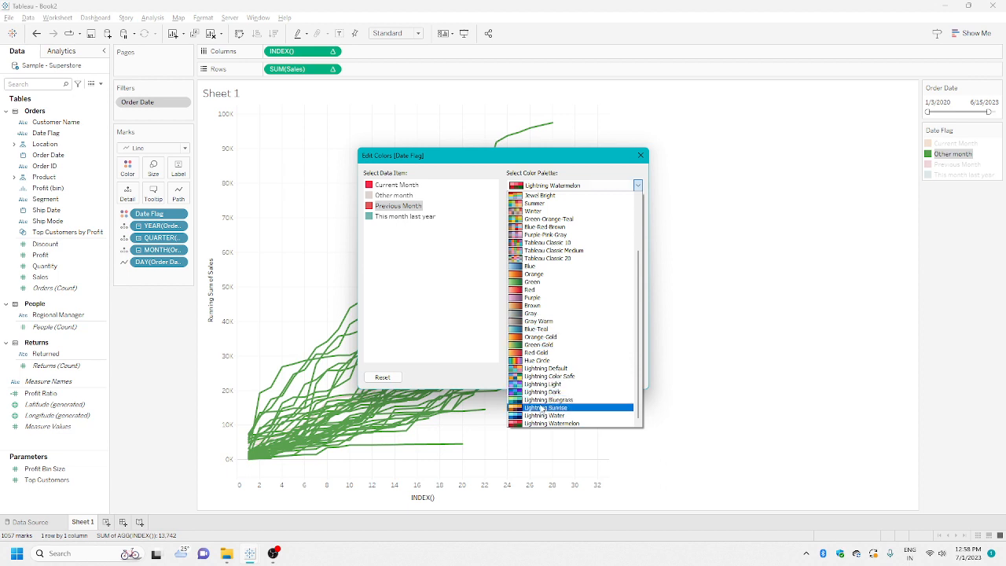
pyautogui.click(521, 318)
pyautogui.click(521, 249)
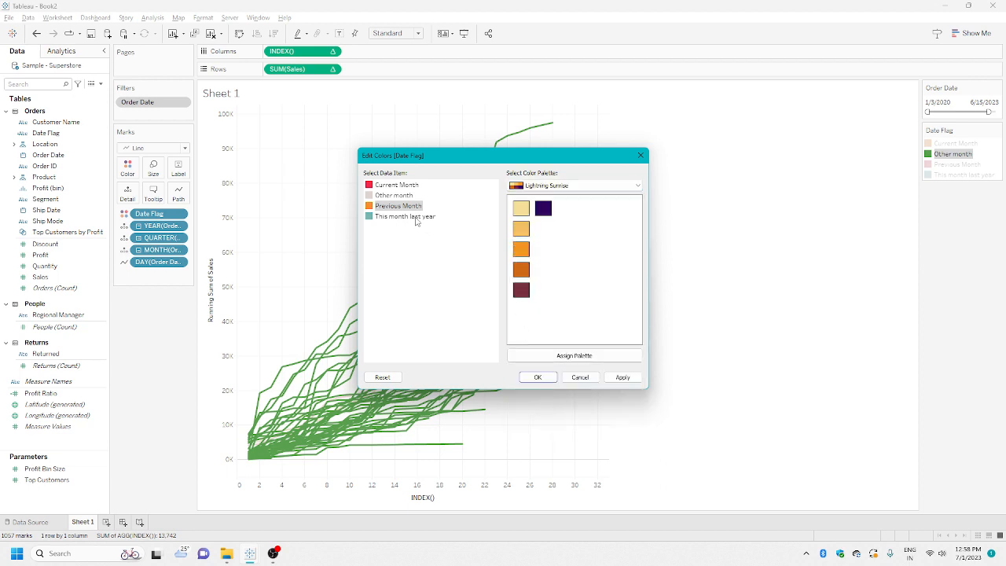
# Color This month last year Dark Purple #300561, apply the colors, and move Other month to the end of the Date Flag legend
pyautogui.click(418, 217)
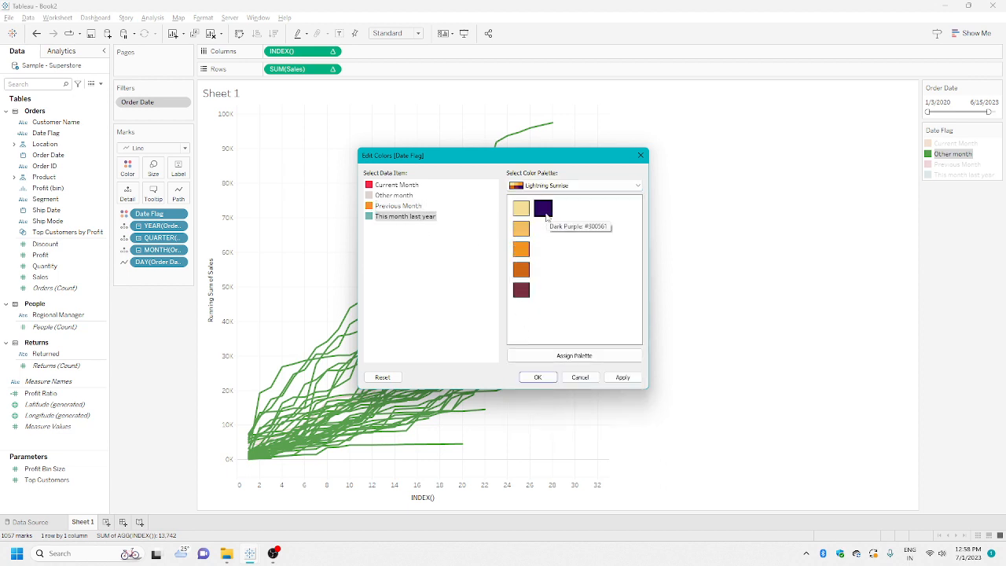
pyautogui.click(546, 215)
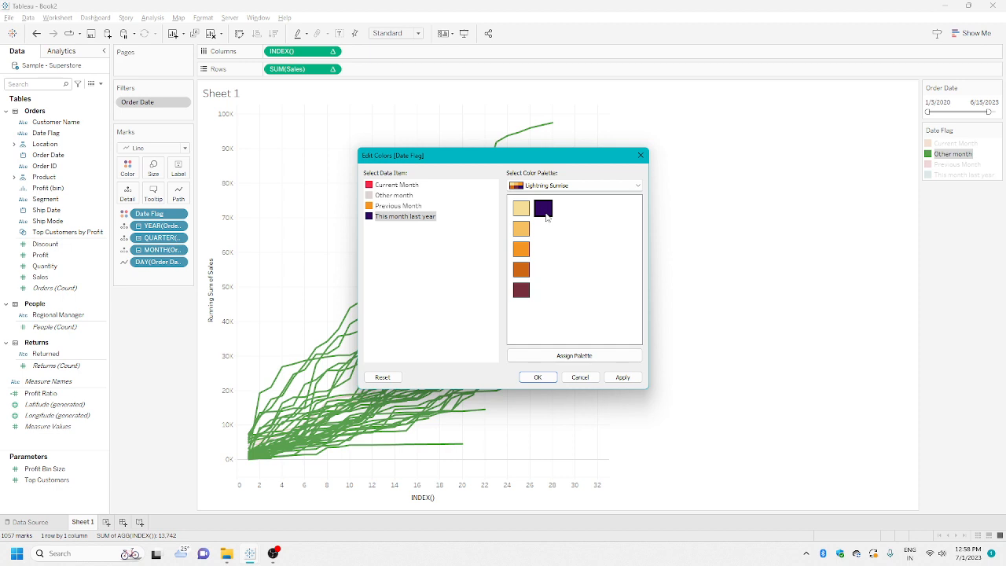
pyautogui.click(541, 378)
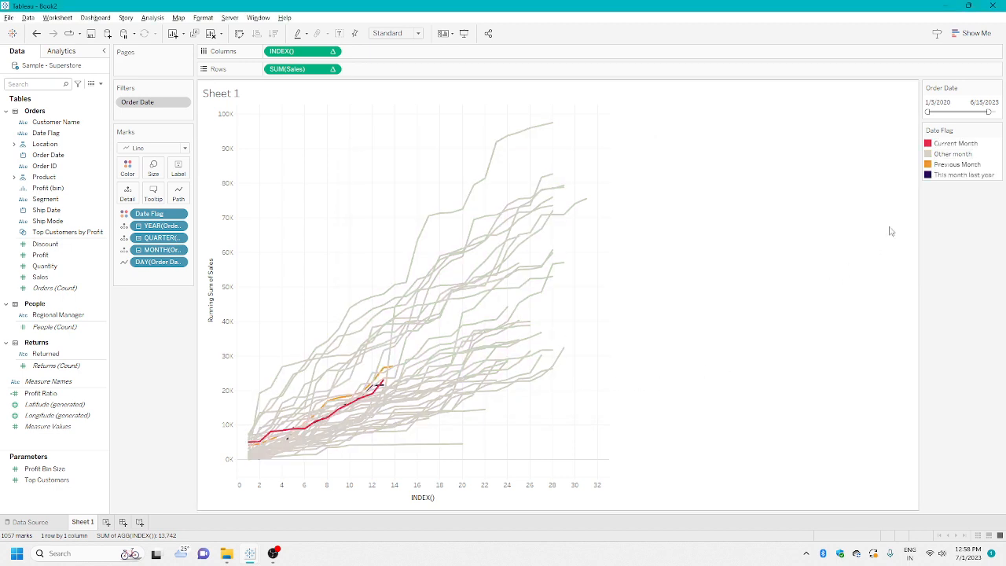
pyautogui.moveTo(949, 157); pyautogui.dragTo(950, 182)
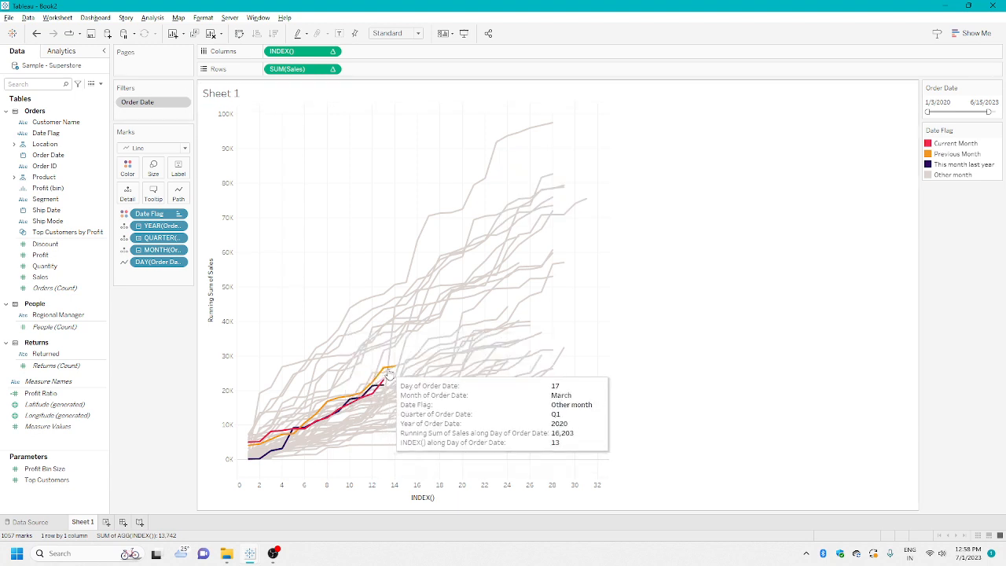
# Create a calculated field named Size and begin its formula with IF [Date Flag] = 'Other month'
pyautogui.click(100, 84)
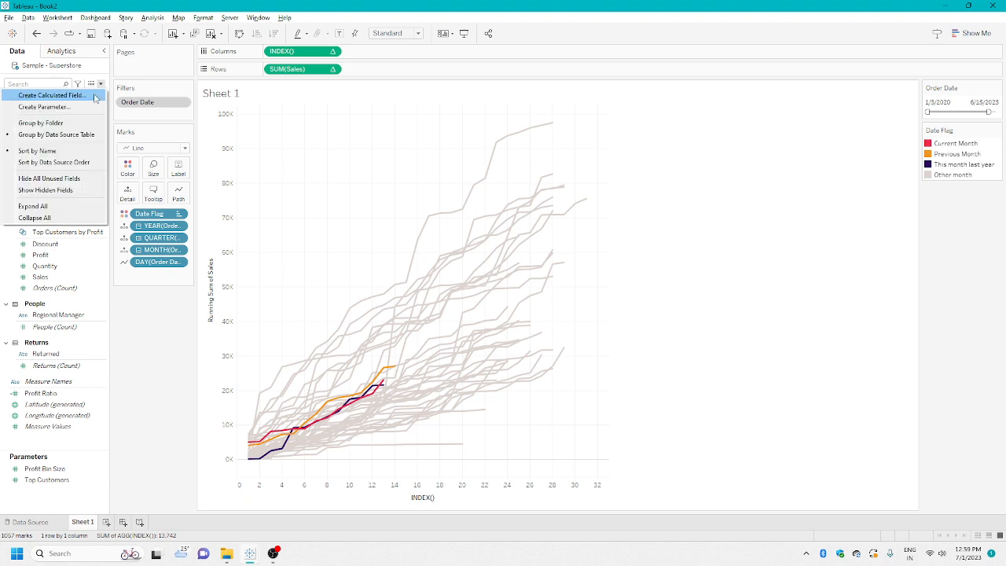
pyautogui.click(52, 95)
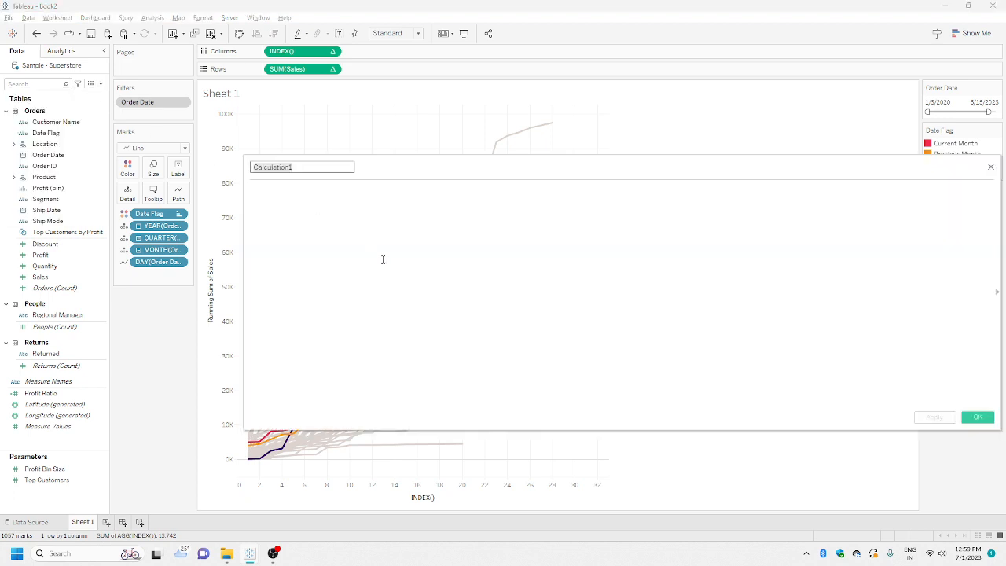
pyautogui.write('Si')
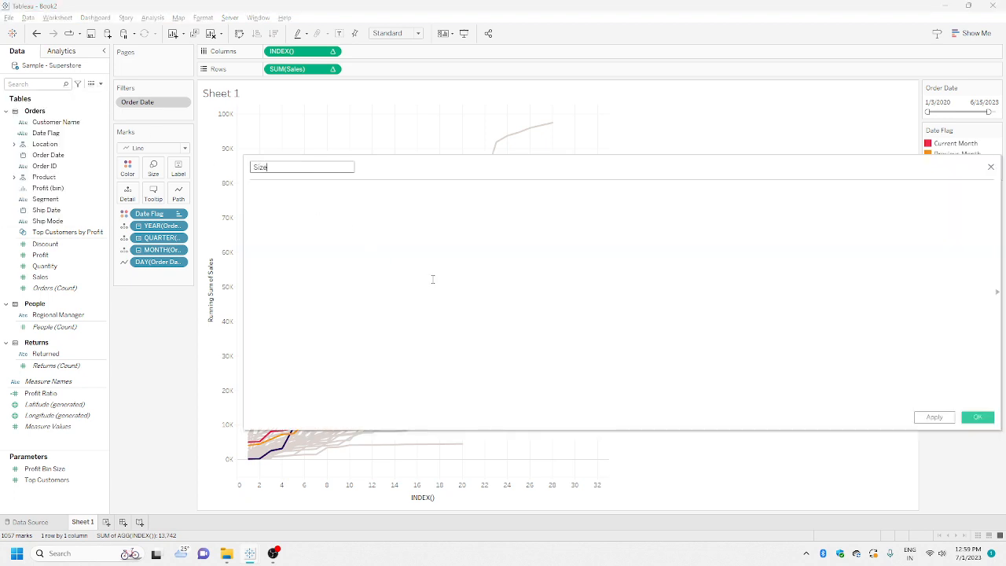
pyautogui.write('ze')
pyautogui.click(432, 279)
pyautogui.write('IF')
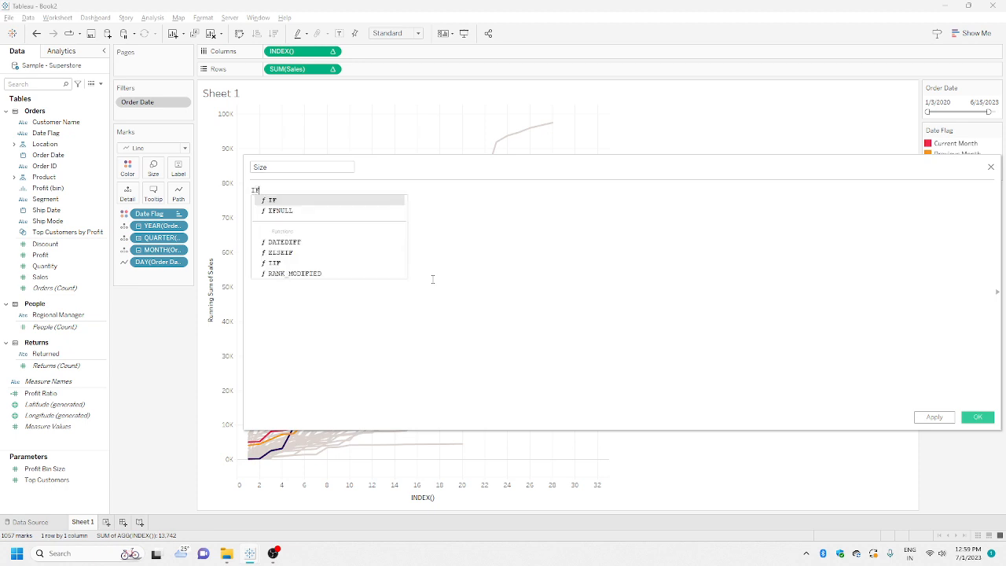
pyautogui.write(' DATE')
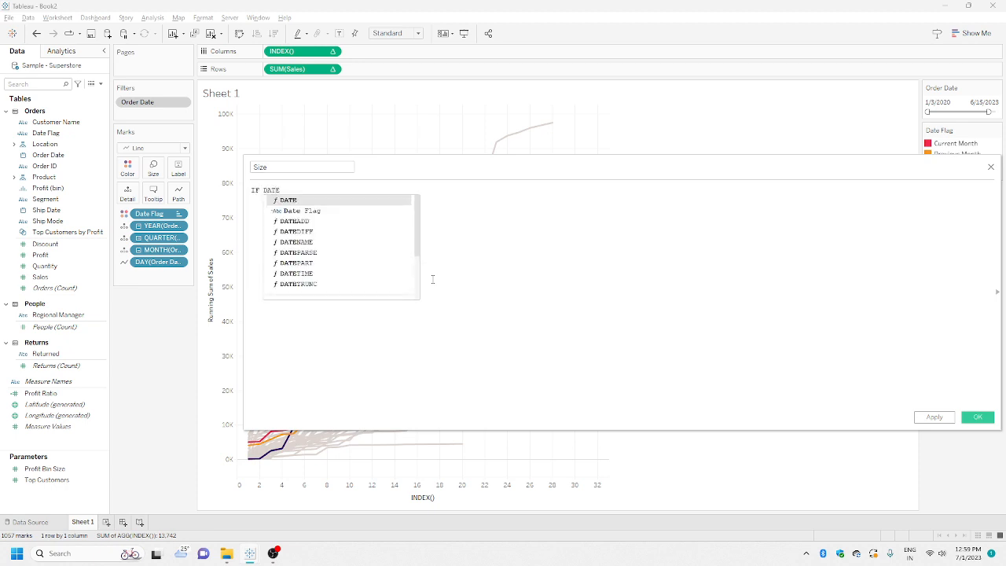
pyautogui.press('Down')
pyautogui.press('Return')
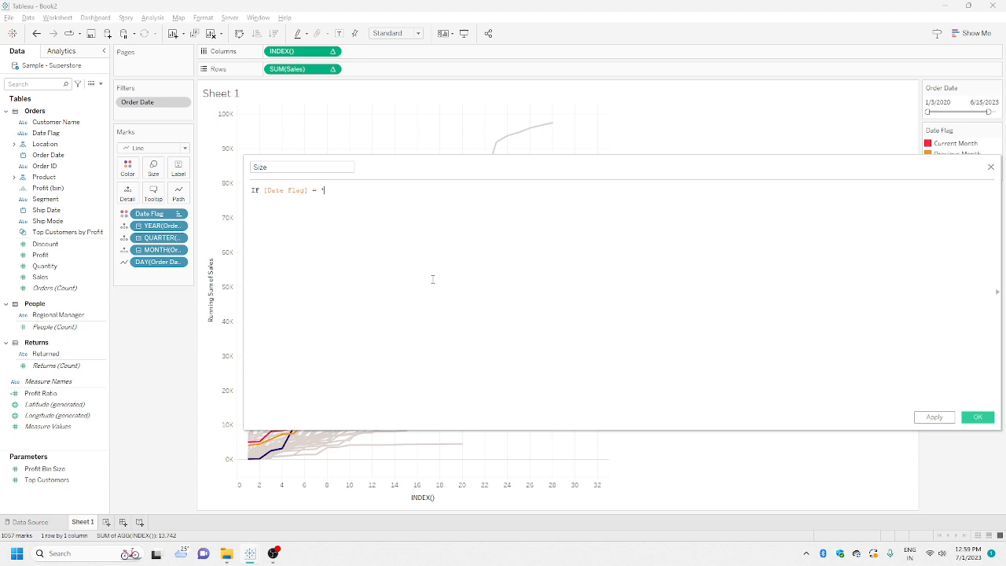
pyautogui.moveTo(795, 173); pyautogui.dragTo(759, 218)
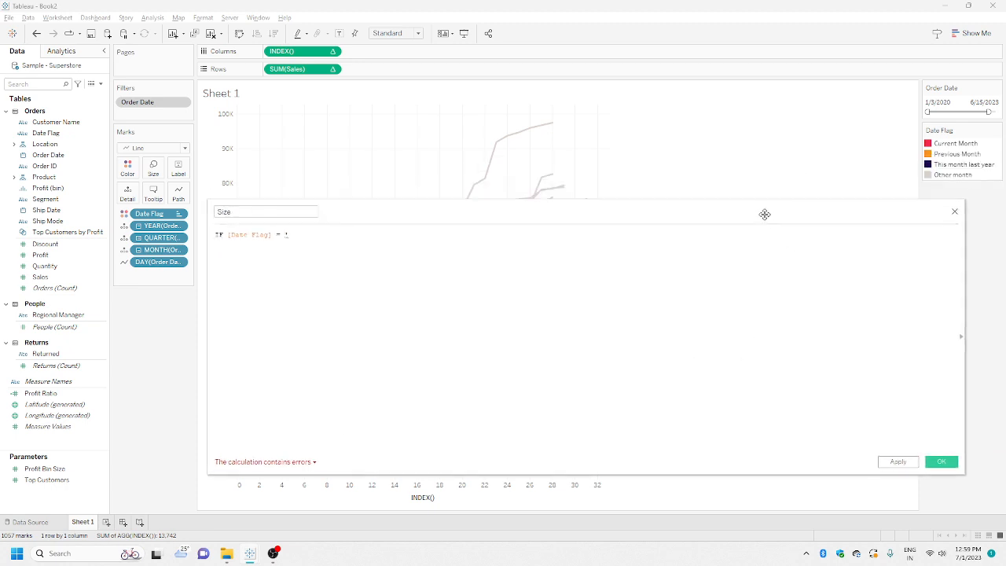
pyautogui.write("= 'C")
pyautogui.write("ther month'")
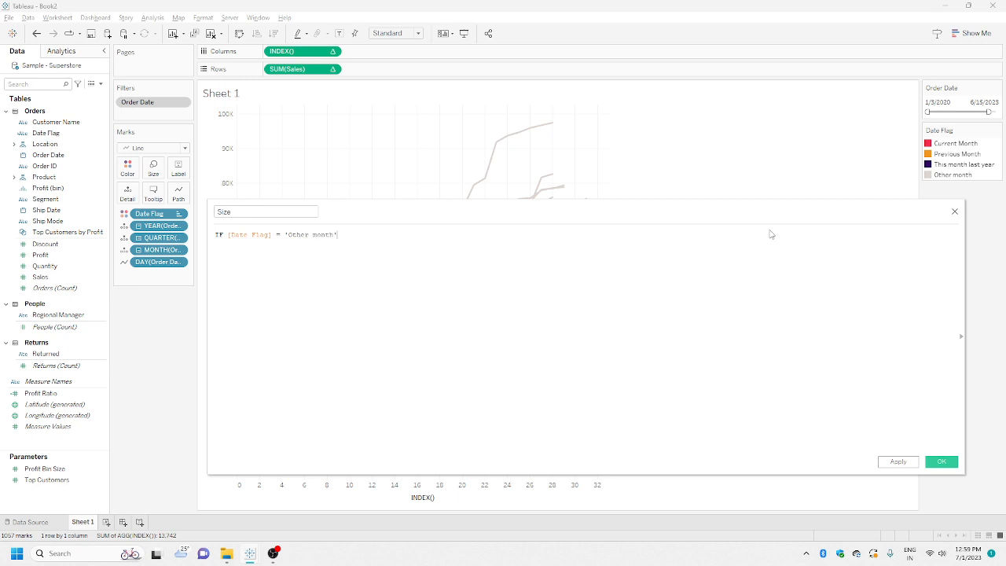
# Complete the Size formula with THEN 0 ELSE 1 END and save the calculated field
pyautogui.write('THEN 0')
pyautogui.press('Return')
pyautogui.write('ELSE 1 ')
pyautogui.write('END')
pyautogui.click(940, 461)
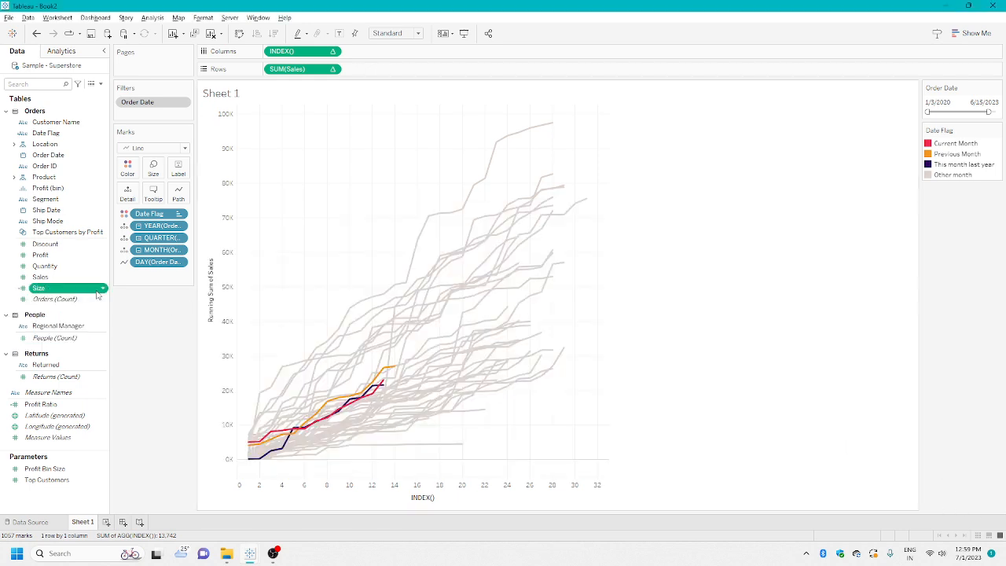
# Convert the Size field to a dimension and use it to set the size of the line marks
pyautogui.rightClick(93, 291)
pyautogui.click(157, 441)
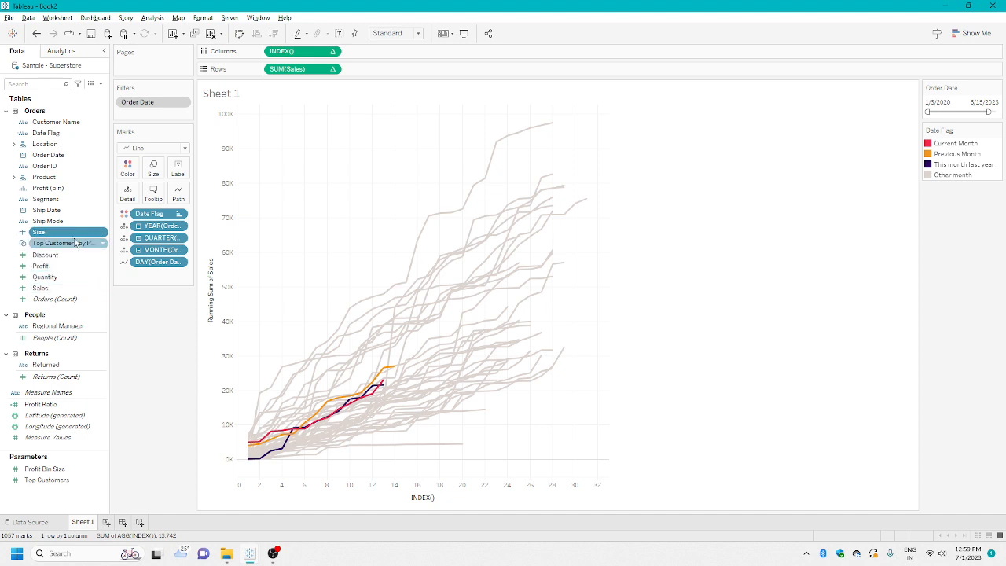
pyautogui.moveTo(62, 233); pyautogui.dragTo(154, 167)
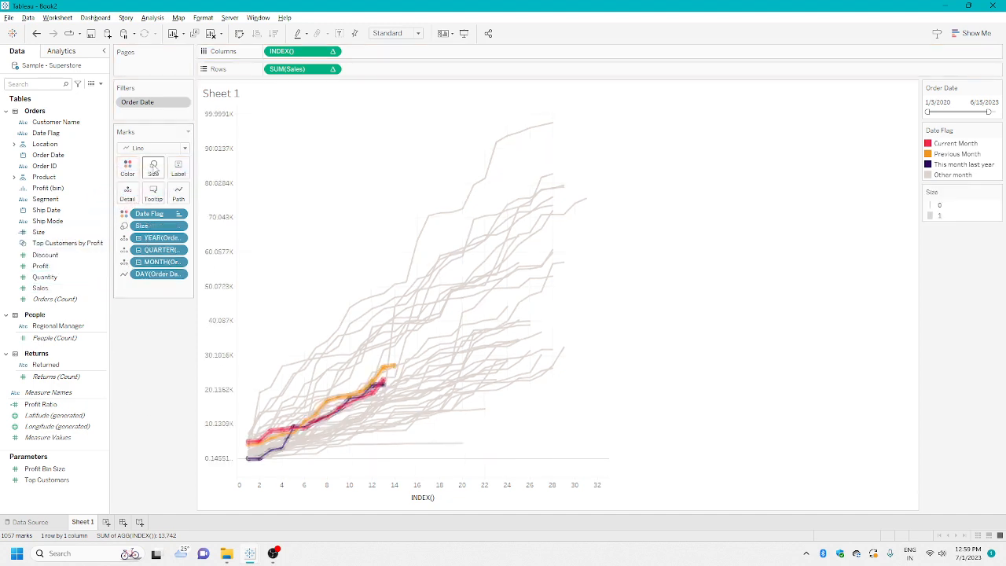
# Edit the Size legend's sizes, shift the mark size range slightly toward Smallest, and apply it
pyautogui.rightClick(941, 208)
pyautogui.click(873, 218)
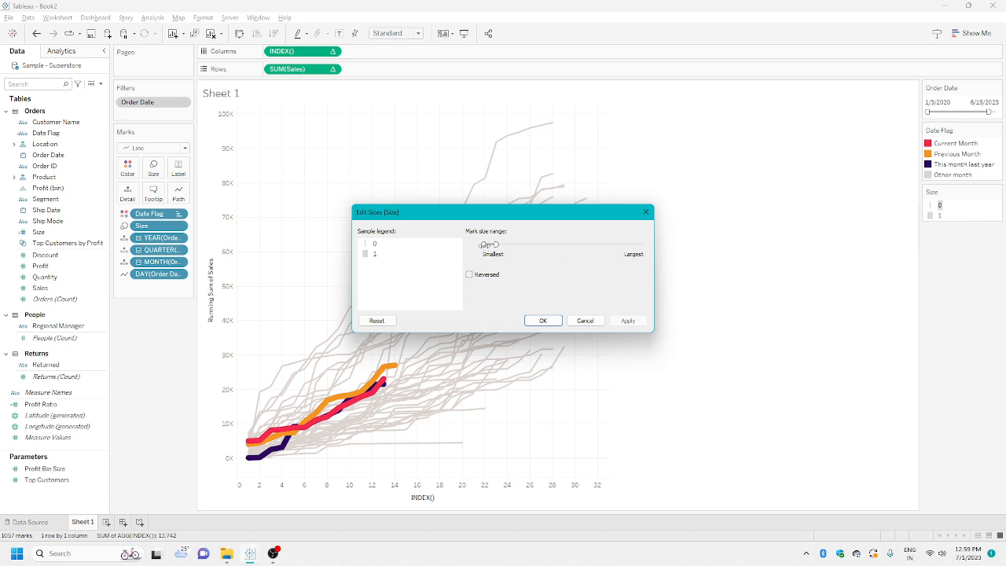
pyautogui.moveTo(484, 244)
pyautogui.mouseDown()
pyautogui.moveTo(474, 245)
pyautogui.moveTo(493, 245)
pyautogui.mouseUp()
pyautogui.click(628, 321)
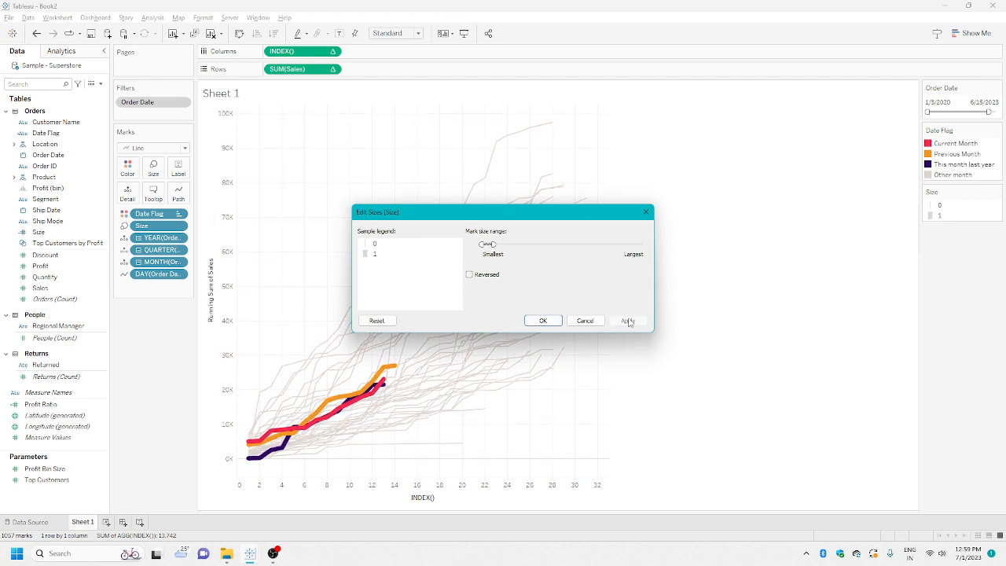
pyautogui.moveTo(576, 212); pyautogui.dragTo(714, 194)
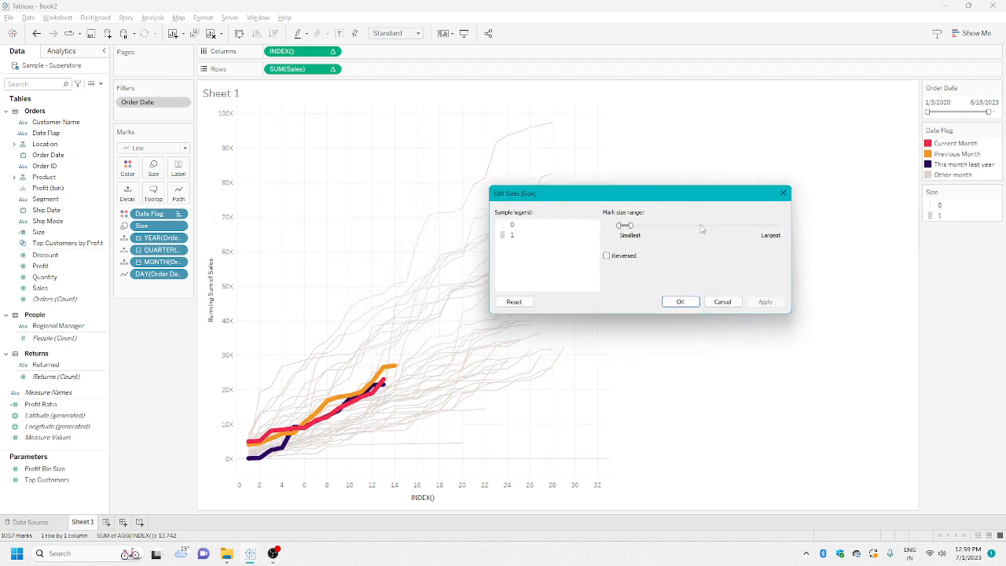
pyautogui.click(680, 304)
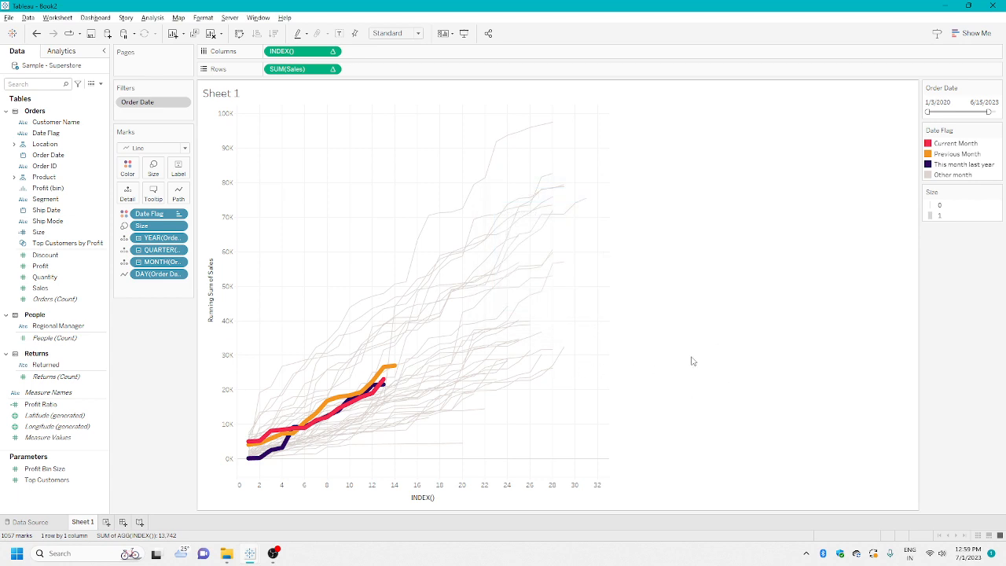
# Hide the INDEX() axis header and set the worksheet's default font to Century Gothic
pyautogui.rightClick(502, 492)
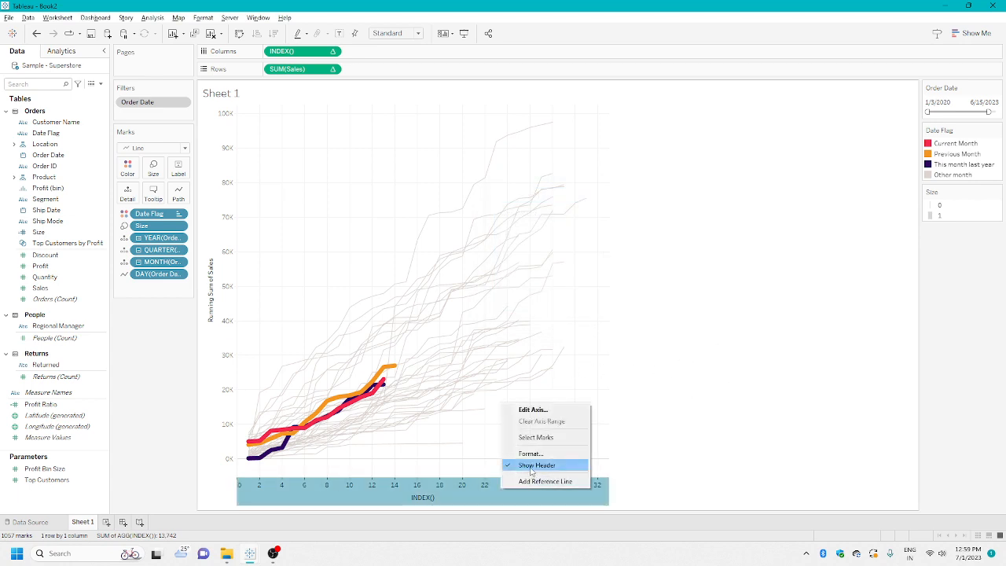
pyautogui.click(531, 470)
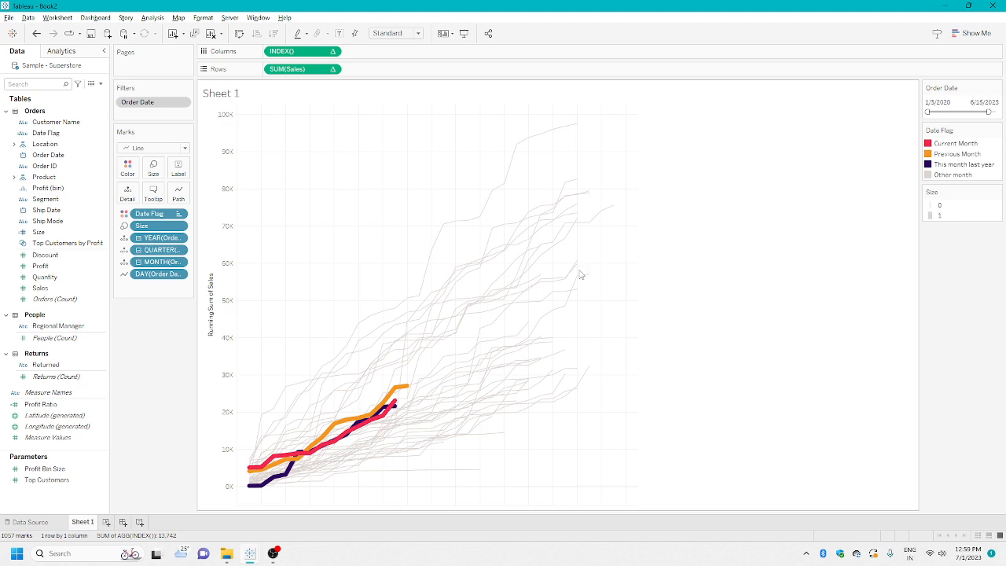
pyautogui.rightClick(360, 179)
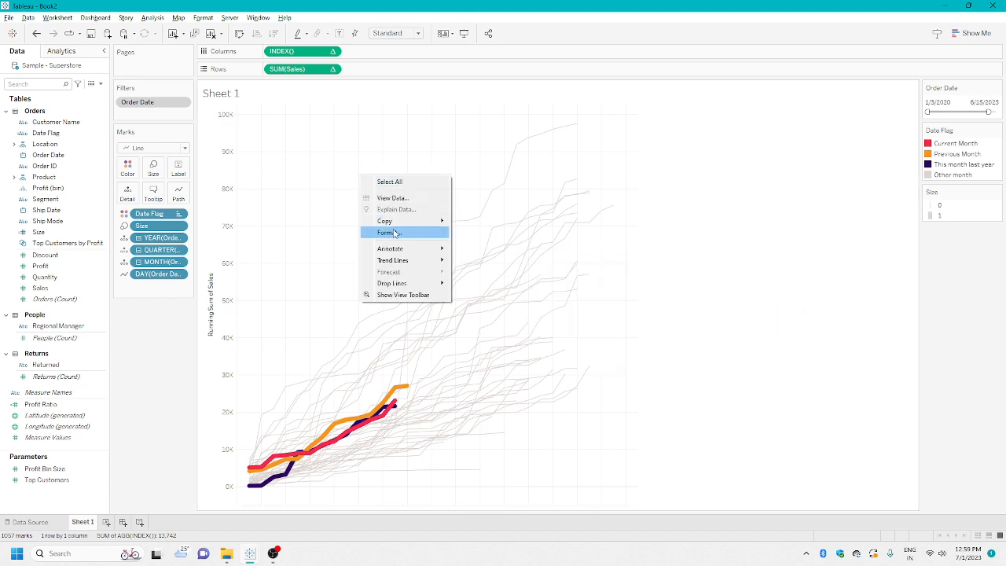
pyautogui.click(409, 227)
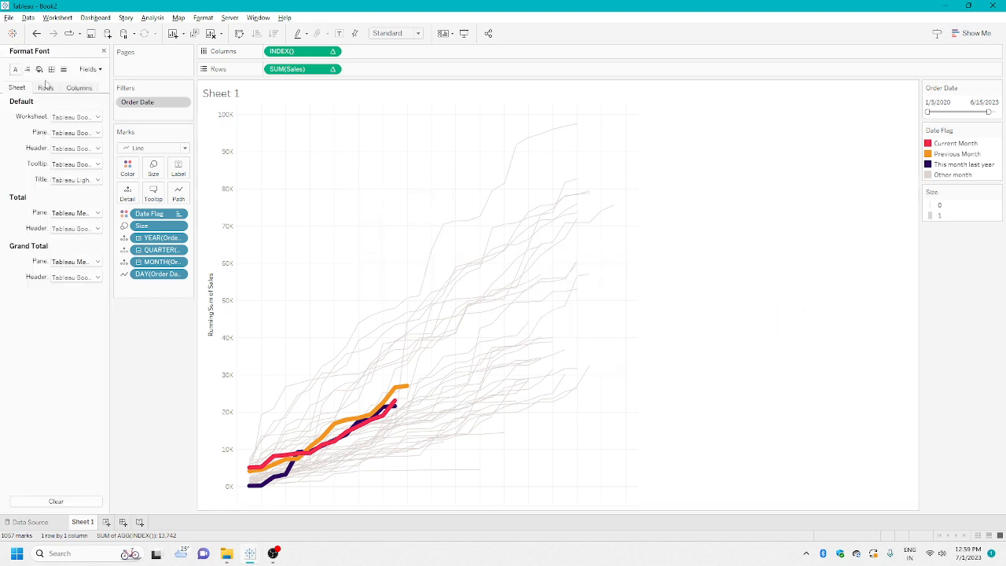
pyautogui.click(98, 132)
pyautogui.click(124, 132)
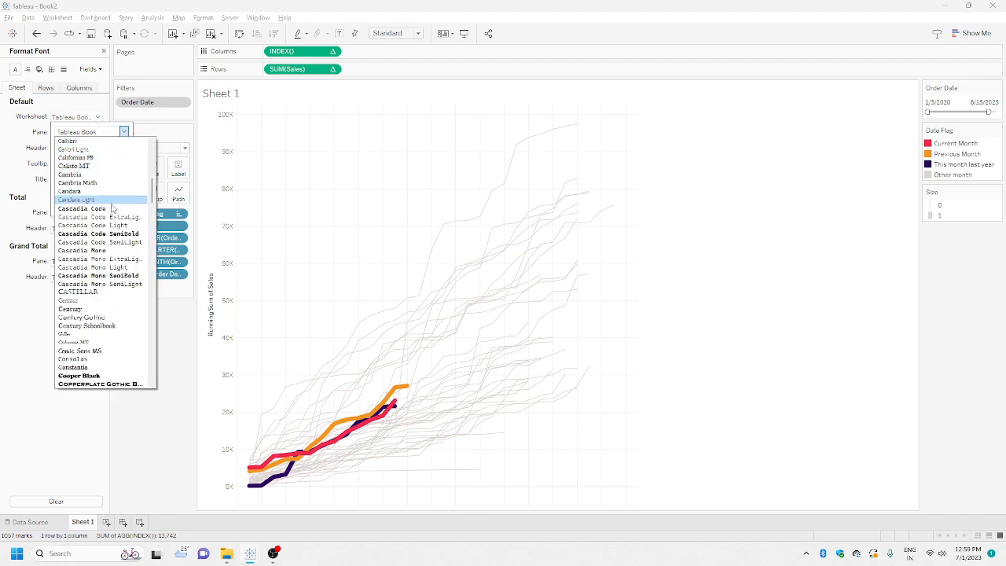
pyautogui.click(82, 317)
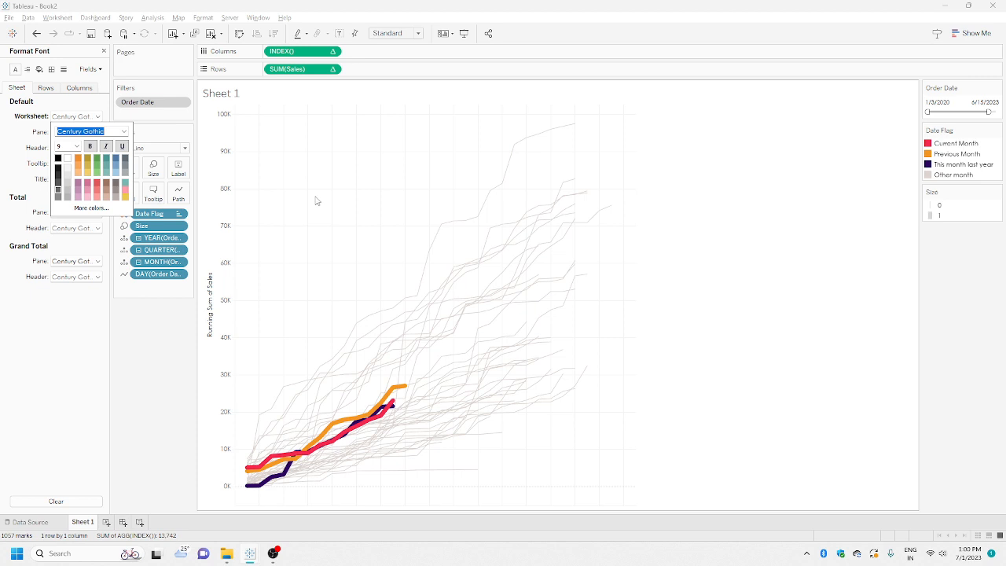
pyautogui.click(777, 250)
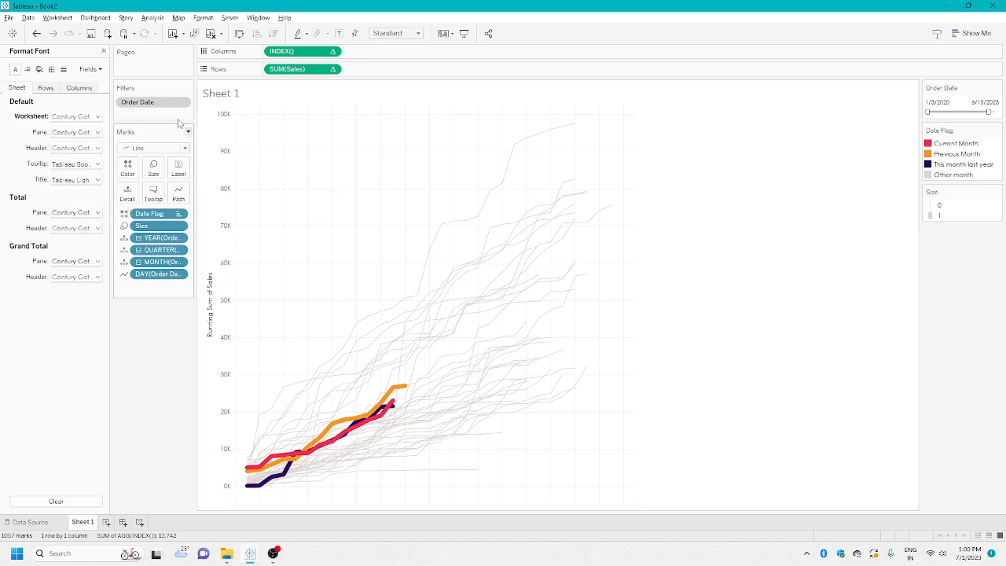
pyautogui.click(103, 51)
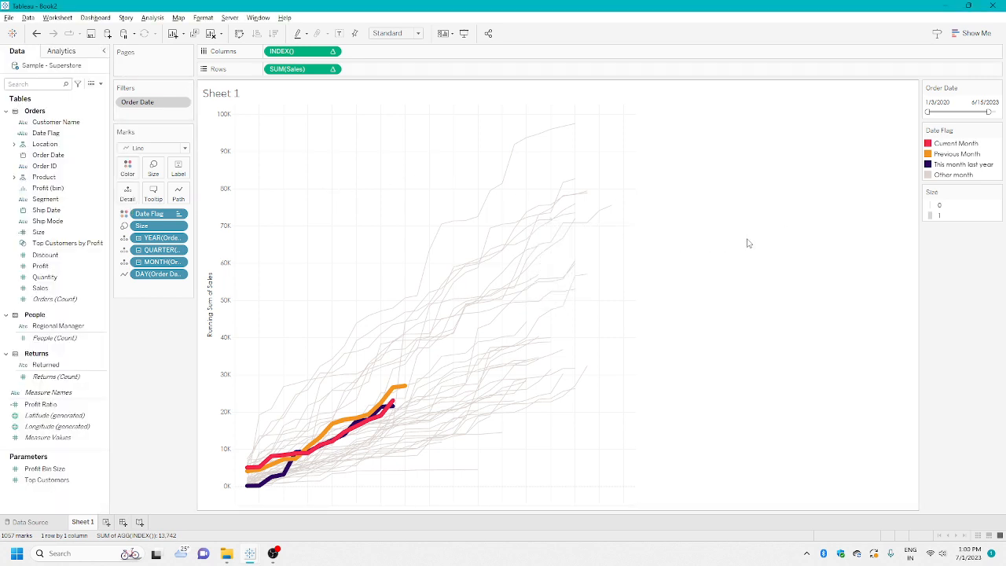
# Compare the highlighted lines by selecting Previous Month and Current Month in the Date Flag legend, and clear the selection
pyautogui.moveTo(404, 389)
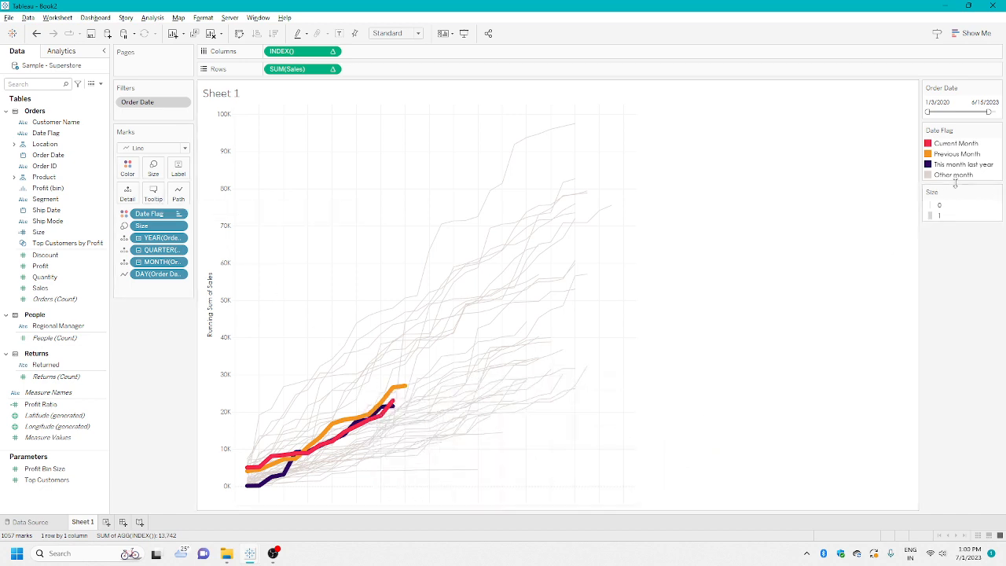
pyautogui.click(959, 158)
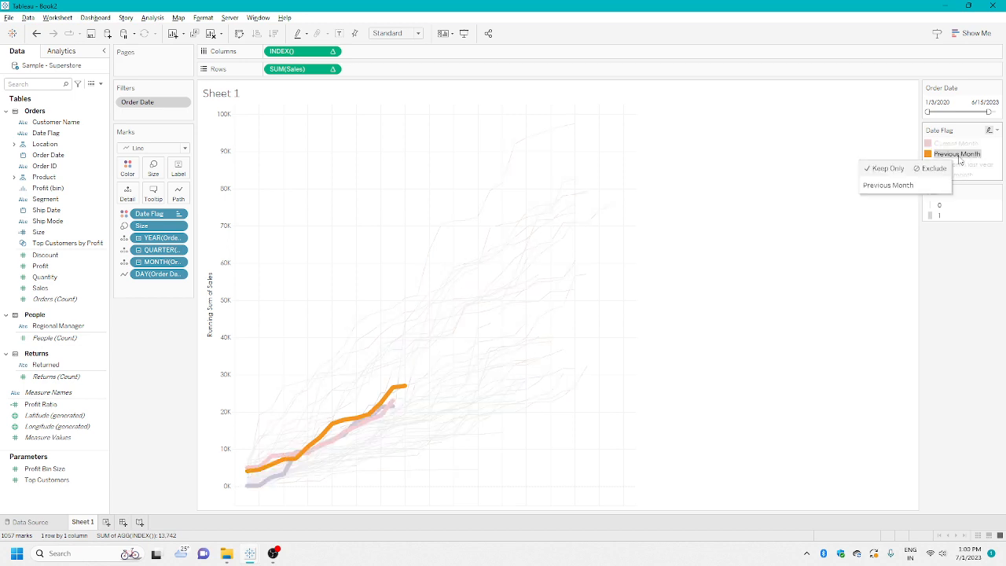
pyautogui.click(956, 310)
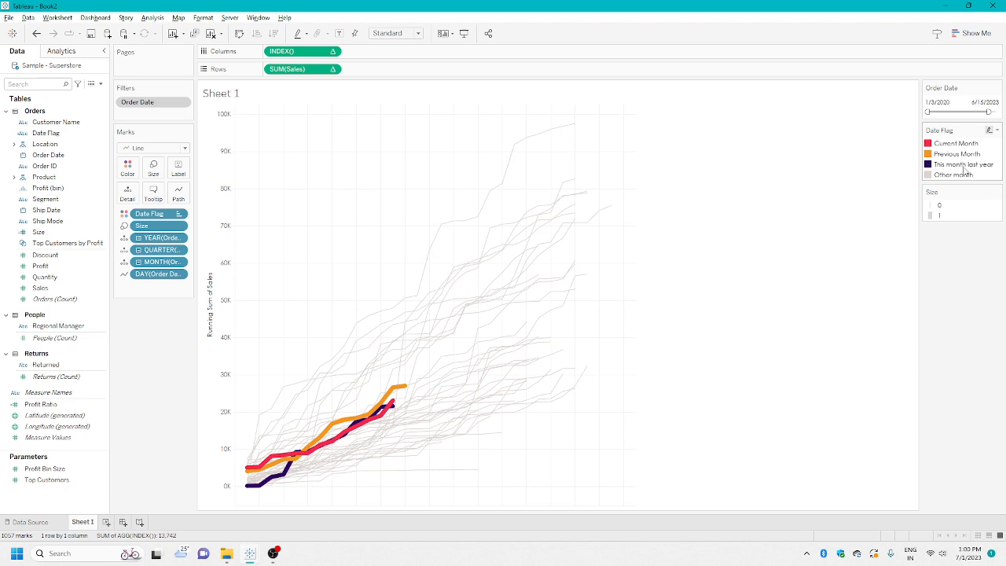
pyautogui.click(961, 144)
pyautogui.keyDown('ctrl'); pyautogui.click(960, 154); pyautogui.keyUp('ctrl')
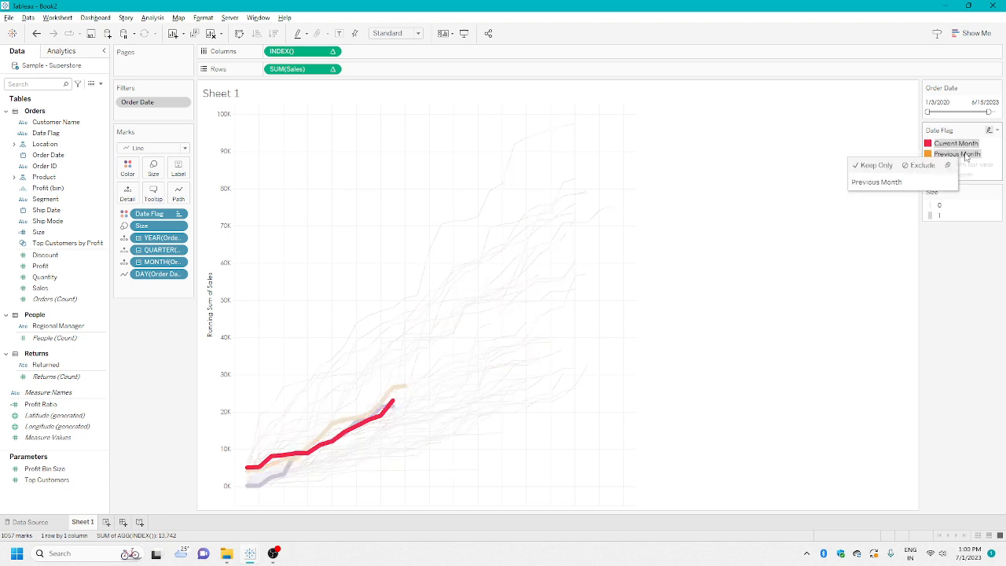
pyautogui.click(836, 375)
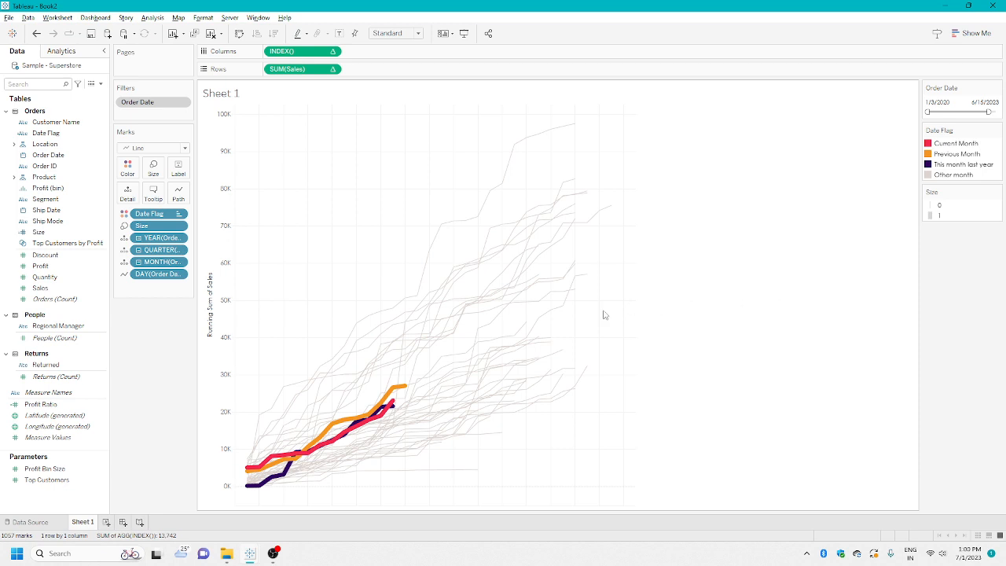
# Edit the tooltip by adding a new first line and moving <YEAR(Order Date)> onto it, followed by a | separator
pyautogui.click(153, 192)
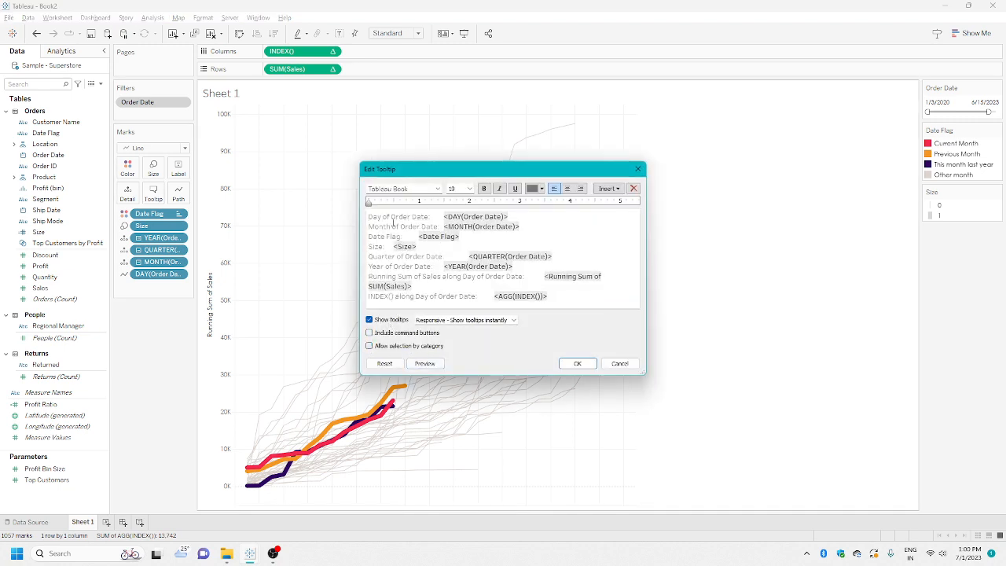
pyautogui.click(533, 221)
pyautogui.press('Return')
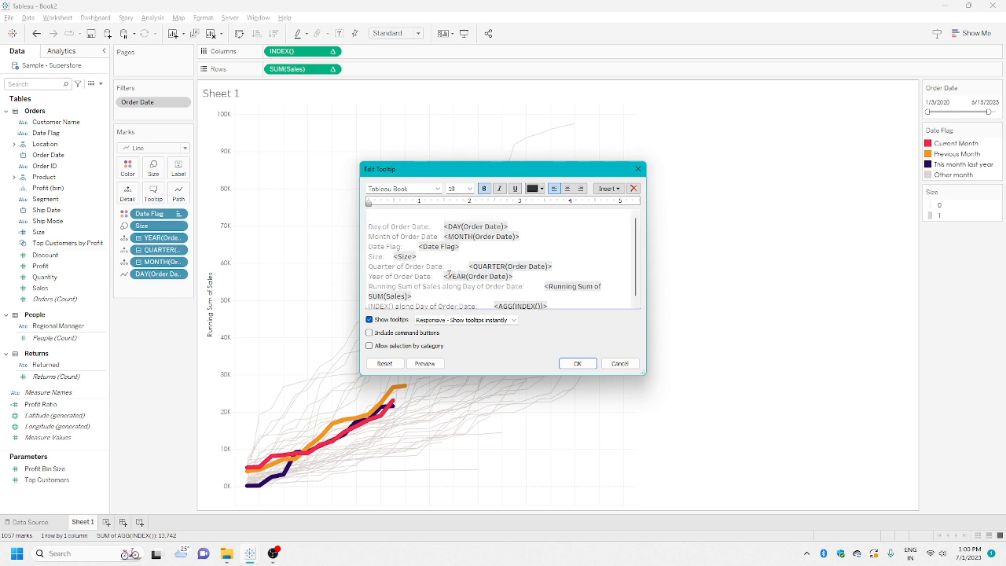
pyautogui.moveTo(445, 277); pyautogui.dragTo(548, 280)
pyautogui.hotkey('ctrl', 'x')
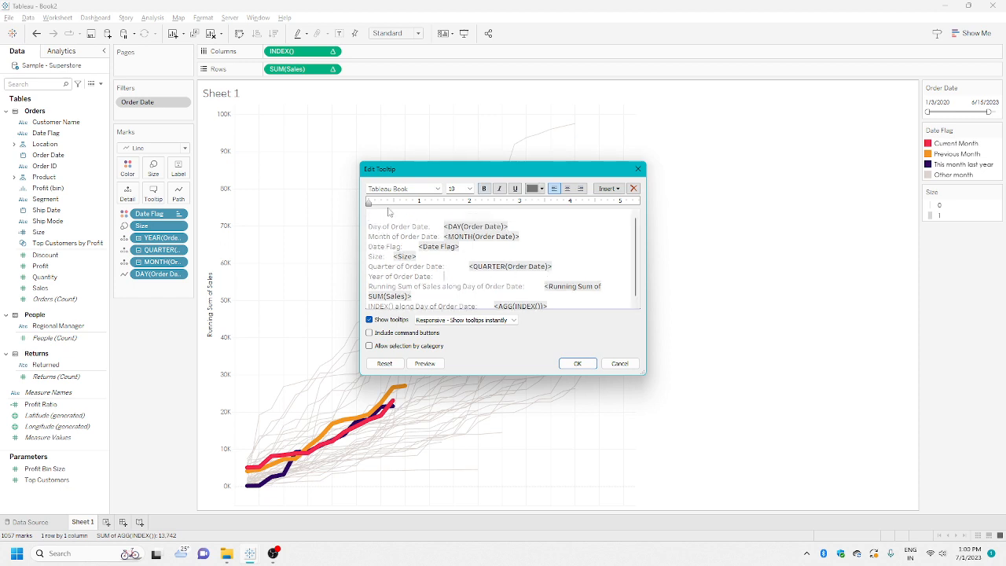
pyautogui.click(389, 213)
pyautogui.hotkey('ctrl', 'v')
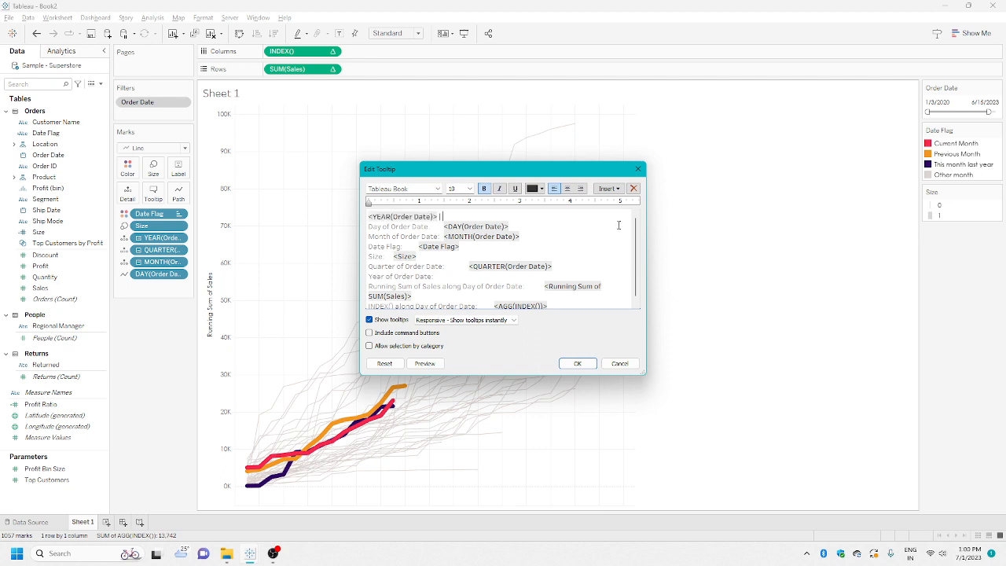
# Move <MONTH(Order Date)> and <DAY(Order Date)> onto the tooltip's first line after the year, separated by |
pyautogui.moveTo(445, 236); pyautogui.dragTo(539, 237)
pyautogui.hotkey('ctrl', 'x')
pyautogui.click(586, 218)
pyautogui.hotkey('ctrl', 'v')
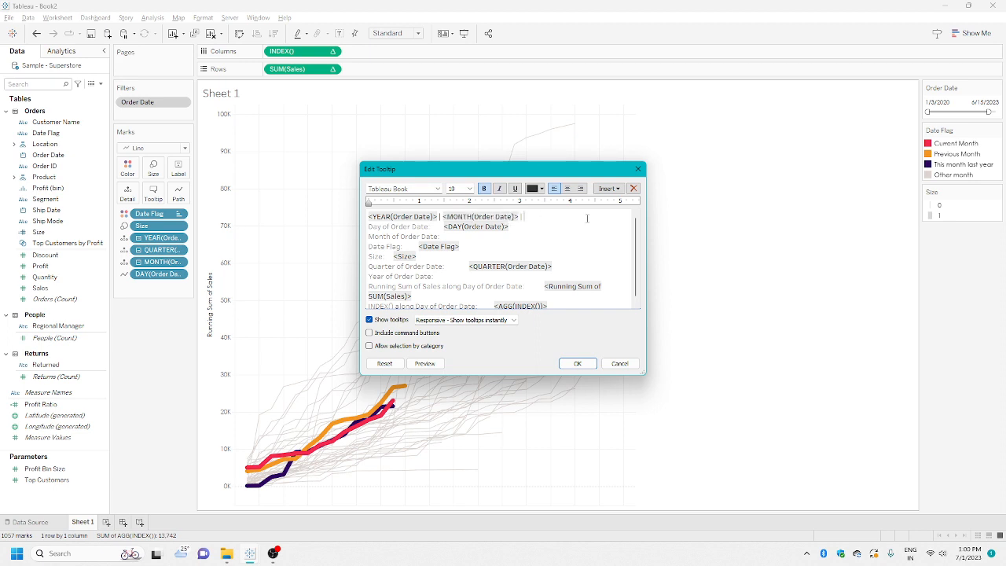
pyautogui.moveTo(443, 227); pyautogui.dragTo(555, 227)
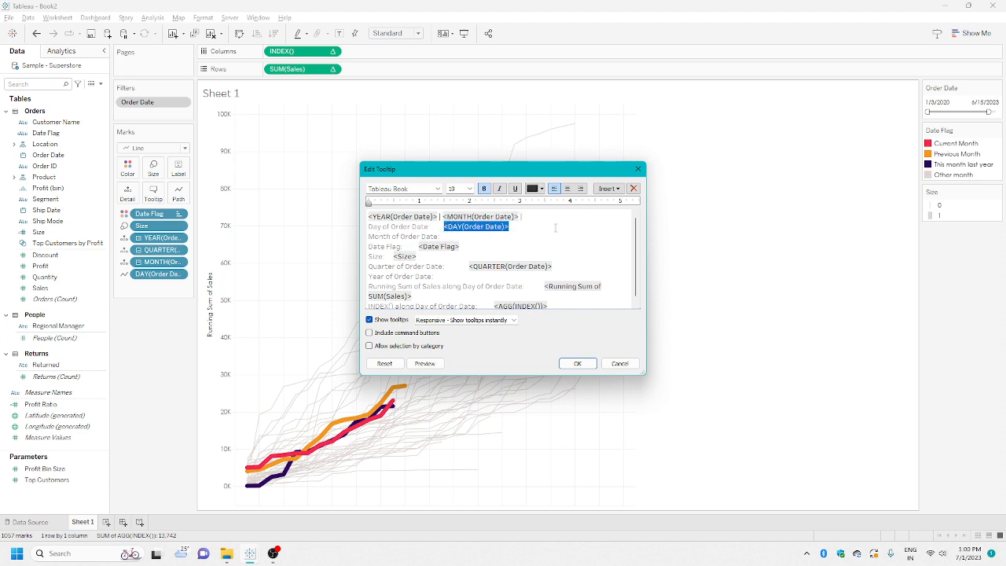
pyautogui.hotkey('ctrl', 'x')
pyautogui.click(549, 217)
pyautogui.hotkey('ctrl', 'v')
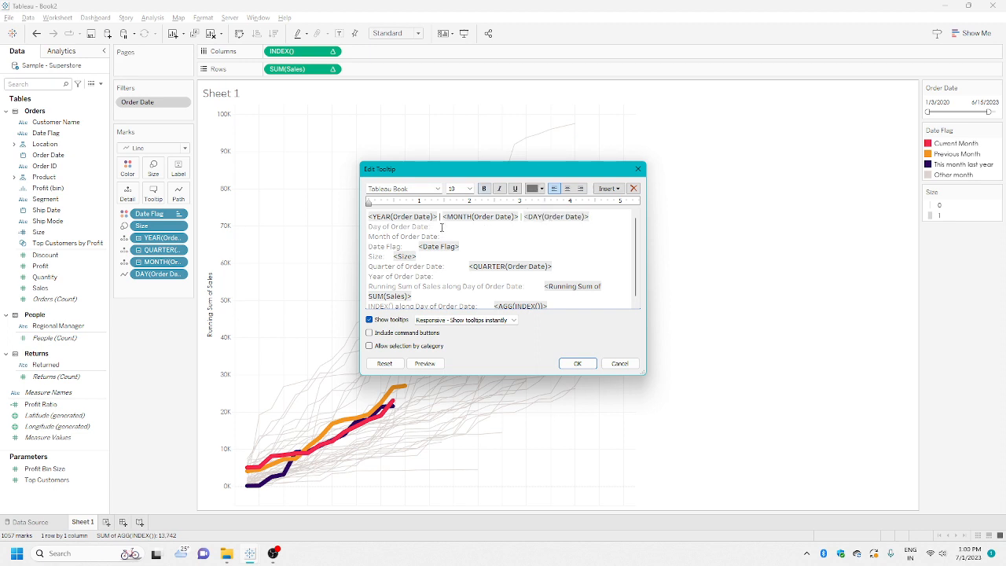
# Delete the leftover Day of Order Date and Month of Order Date labels and the Size line from the tooltip
pyautogui.moveTo(438, 237); pyautogui.dragTo(368, 227)
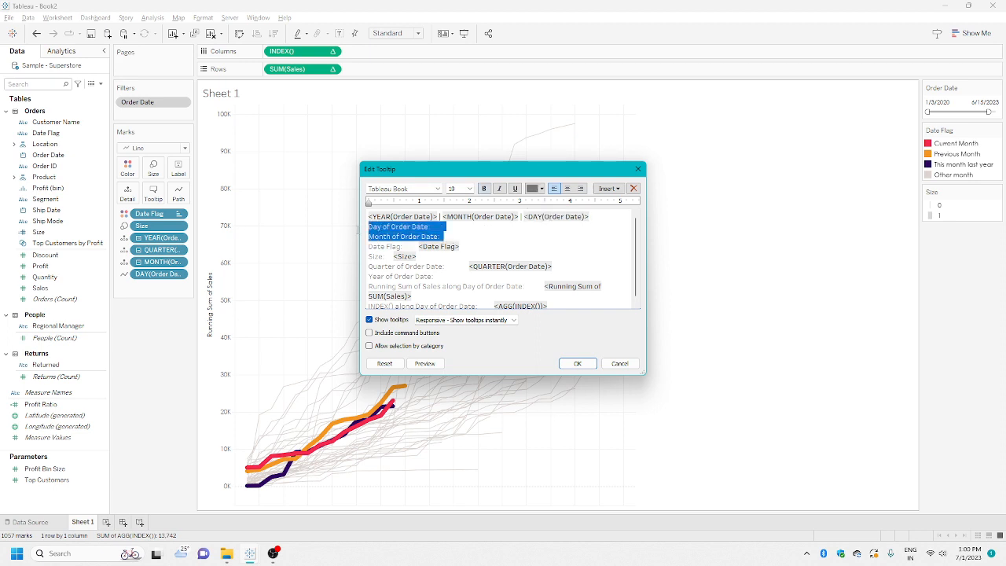
pyautogui.press('BackSpace')
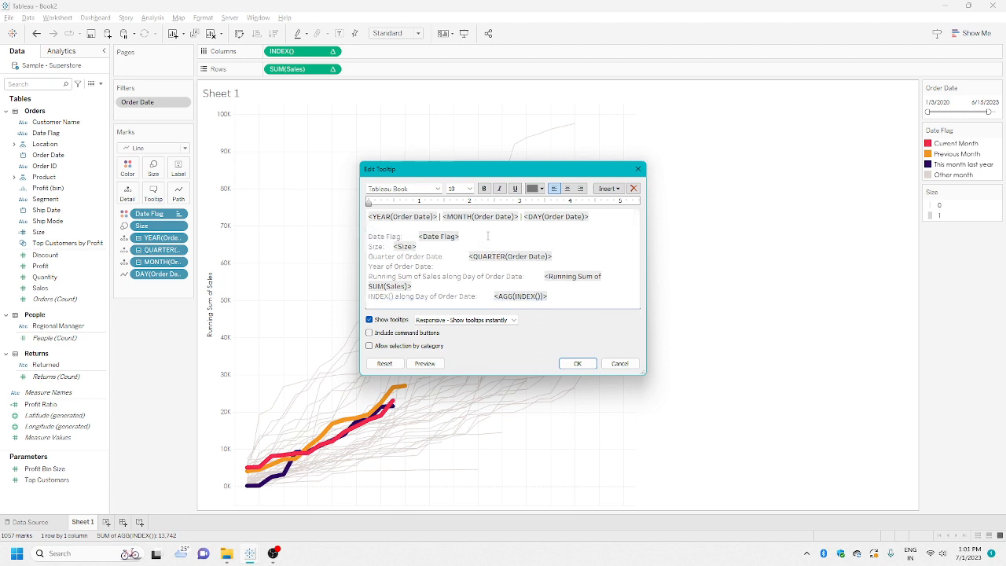
pyautogui.press('BackSpace')
pyautogui.moveTo(429, 239); pyautogui.dragTo(346, 238)
pyautogui.press('BackSpace')
pyautogui.press('BackSpace')
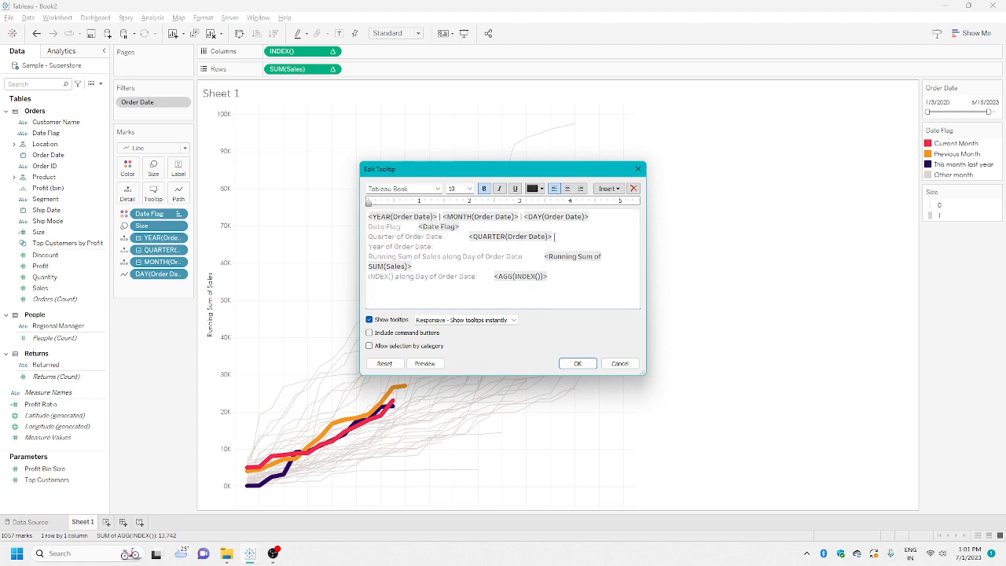
# Remove the Quarter of Order Date line and the leftover Year of Order Date label from the tooltip
pyautogui.moveTo(554, 237); pyautogui.dragTo(367, 237)
pyautogui.press('BackSpace')
pyautogui.press('BackSpace')
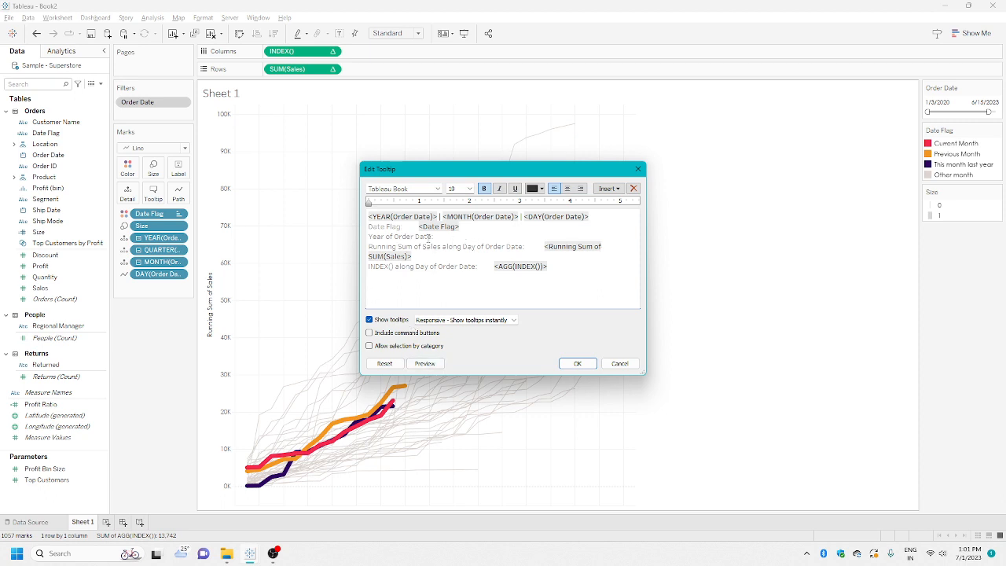
pyautogui.moveTo(444, 237); pyautogui.dragTo(339, 233)
pyautogui.press('BackSpace')
pyautogui.press('BackSpace')
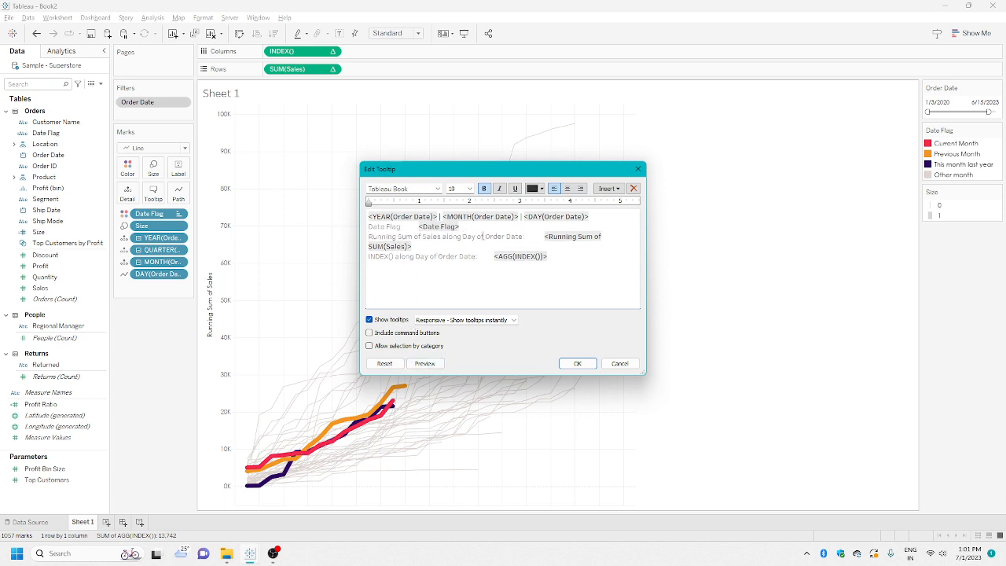
# Shorten the tooltip's sales label to "Running Sum of Sales :" and delete the INDEX() line
pyautogui.moveTo(522, 236); pyautogui.dragTo(424, 237)
pyautogui.press('BackSpace')
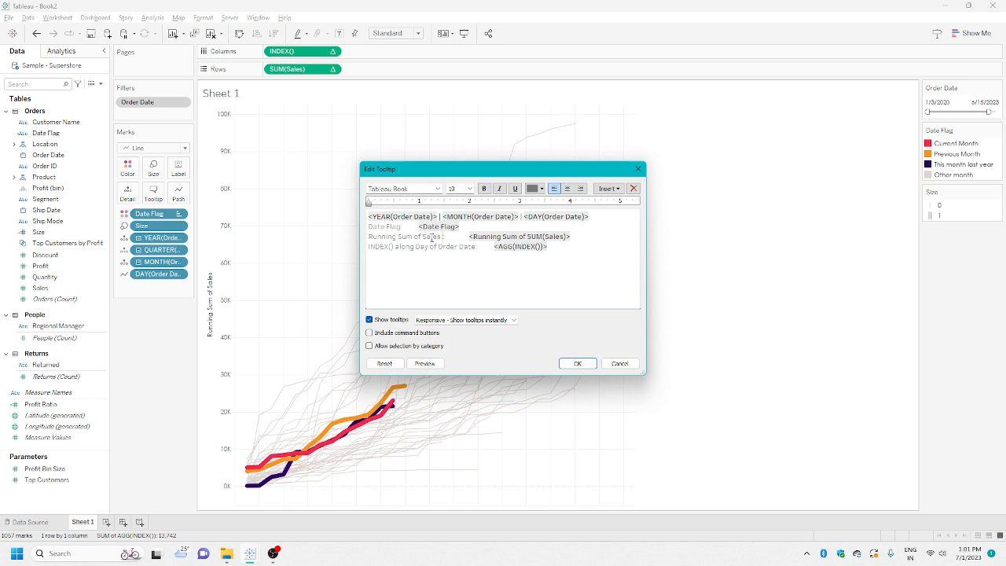
pyautogui.moveTo(550, 247); pyautogui.dragTo(251, 245)
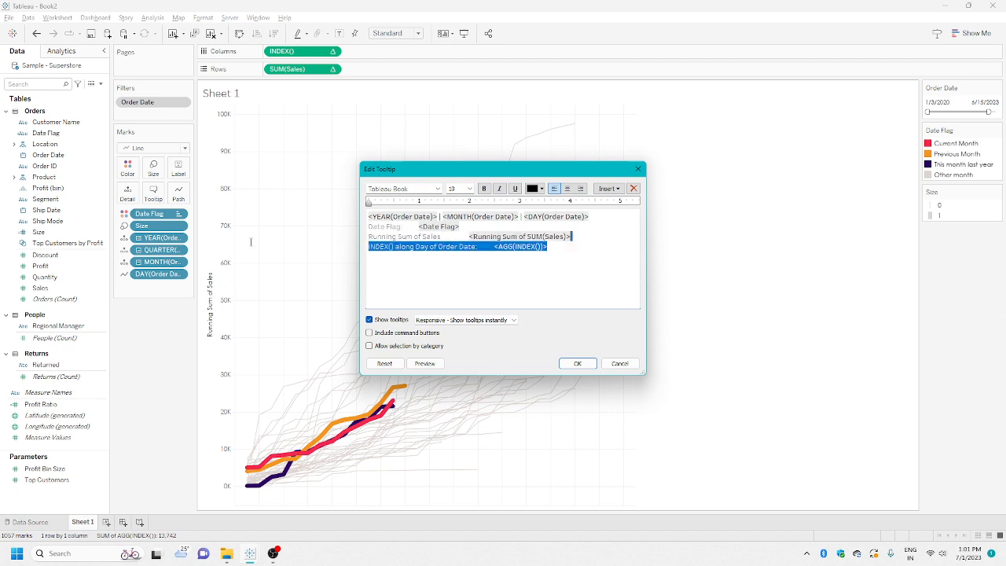
pyautogui.press('BackSpace')
# Indent the tooltip text to about 1.5 on the ruler, preview it, and remove the gap before <Date Flag>
pyautogui.hotkey('ctrl', 'a')
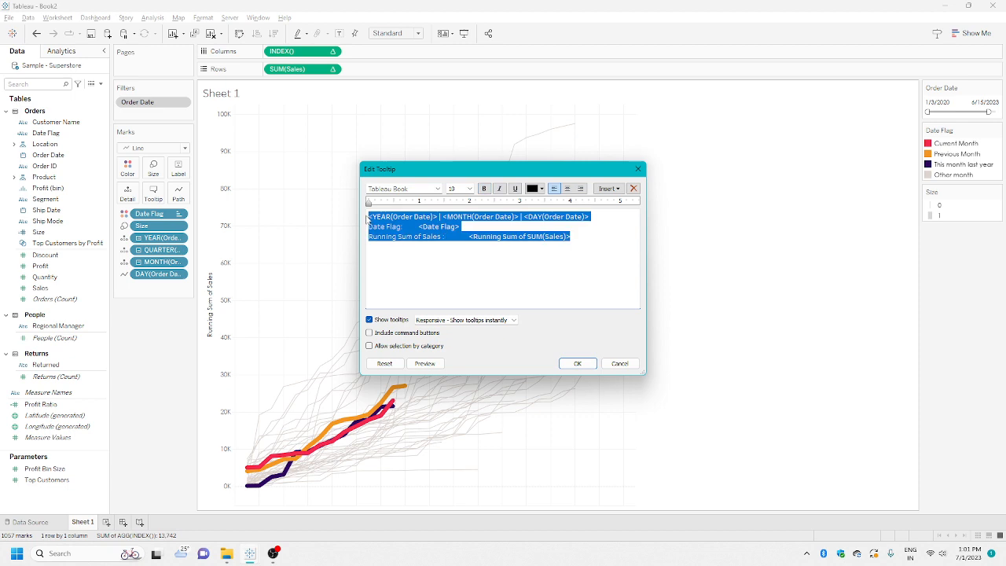
pyautogui.moveTo(368, 202); pyautogui.dragTo(447, 203)
pyautogui.click(422, 366)
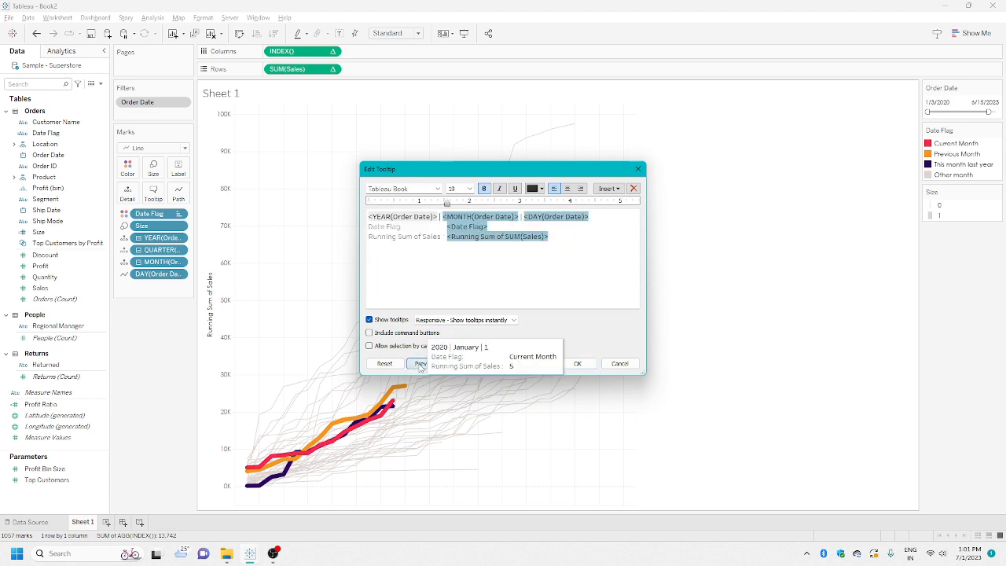
pyautogui.click(446, 226)
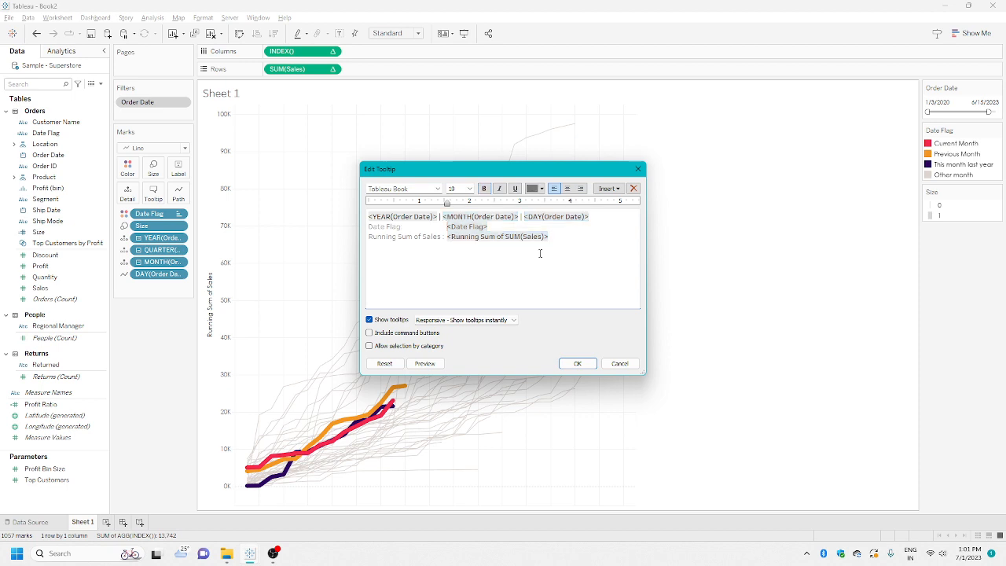
pyautogui.press('BackSpace')
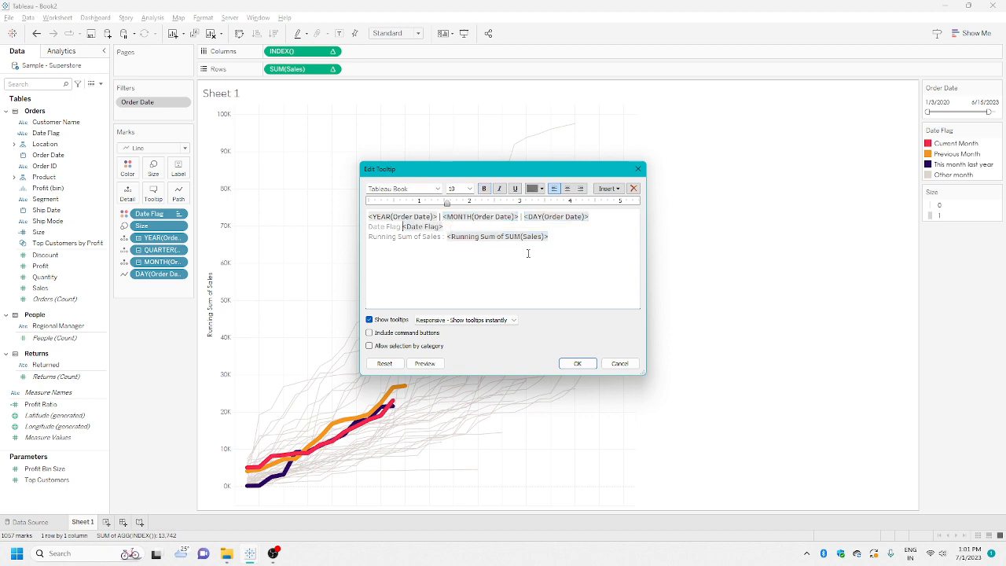
# Set the font of the entire tooltip text to Century Gothic and preview the result
pyautogui.hotkey('ctrl', 'a')
pyautogui.click(425, 363)
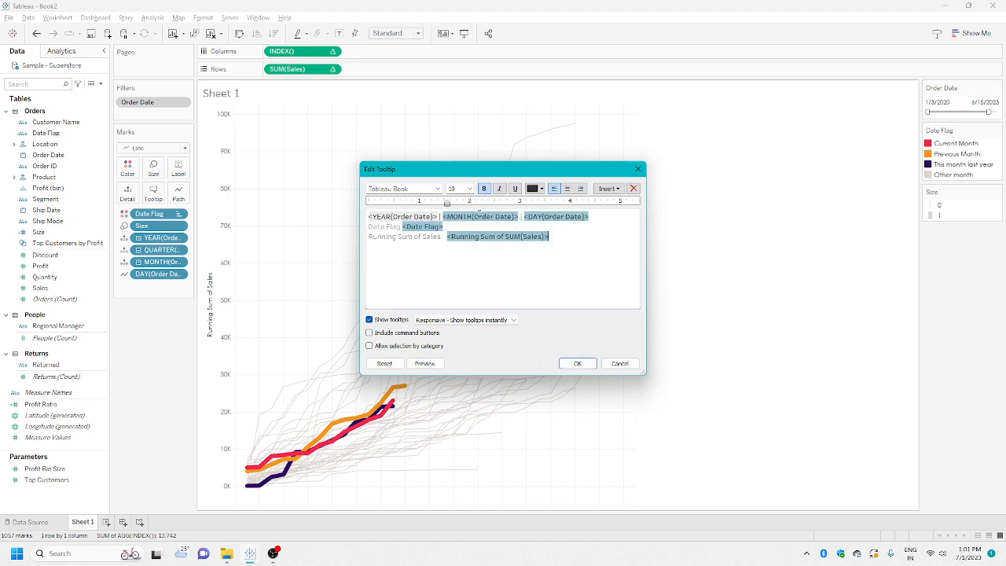
pyautogui.click(438, 189)
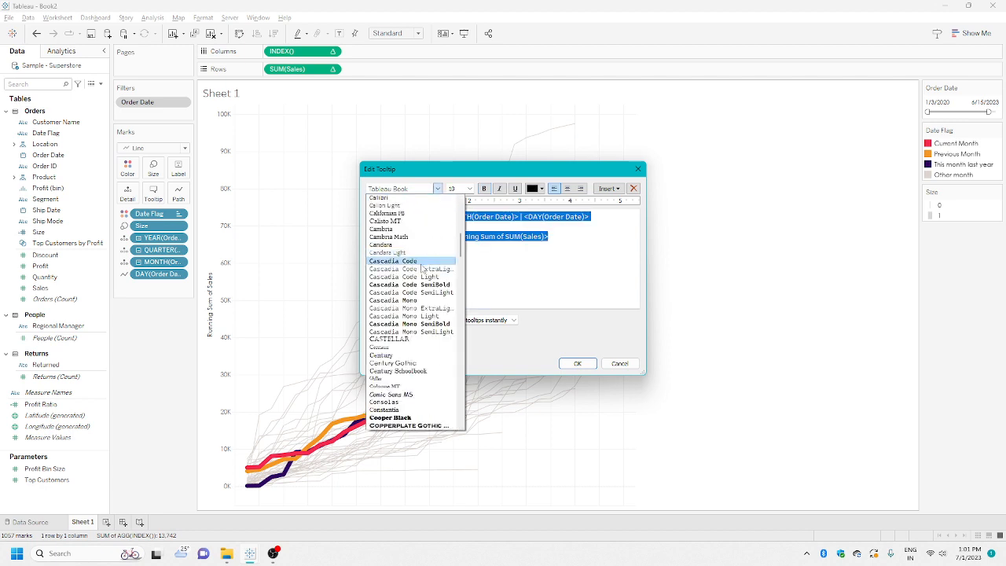
pyautogui.click(401, 364)
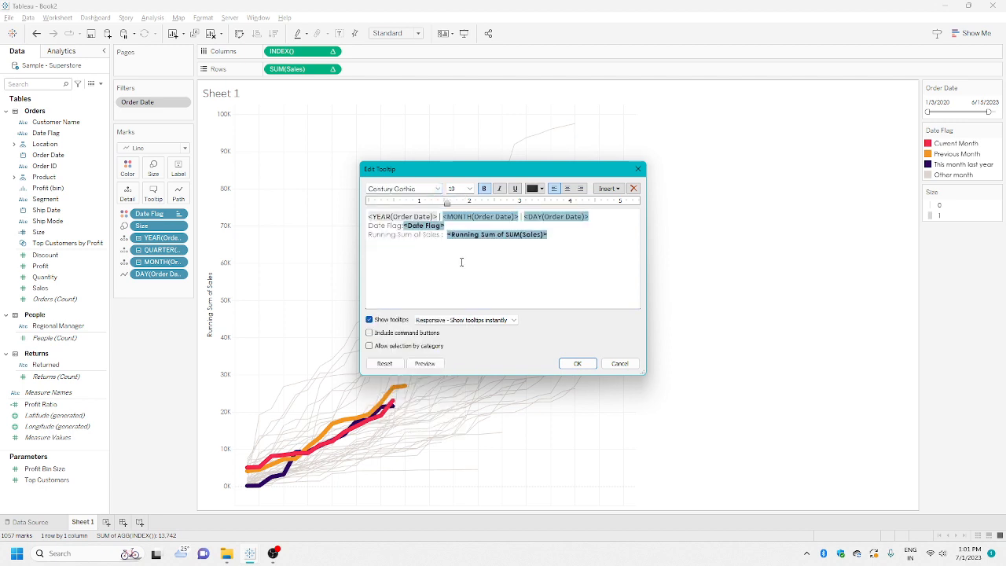
pyautogui.click(485, 211)
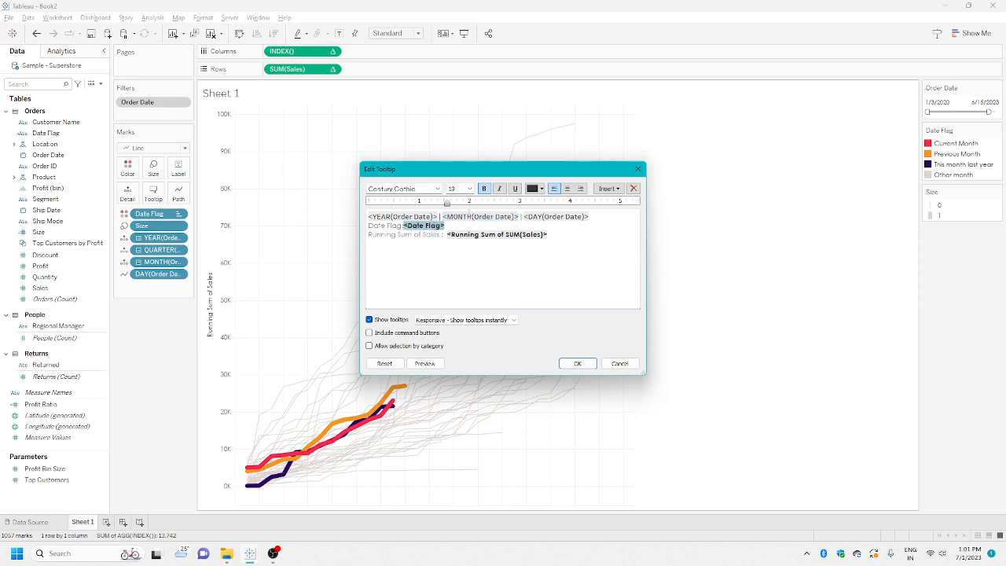
pyautogui.moveTo(434, 366)
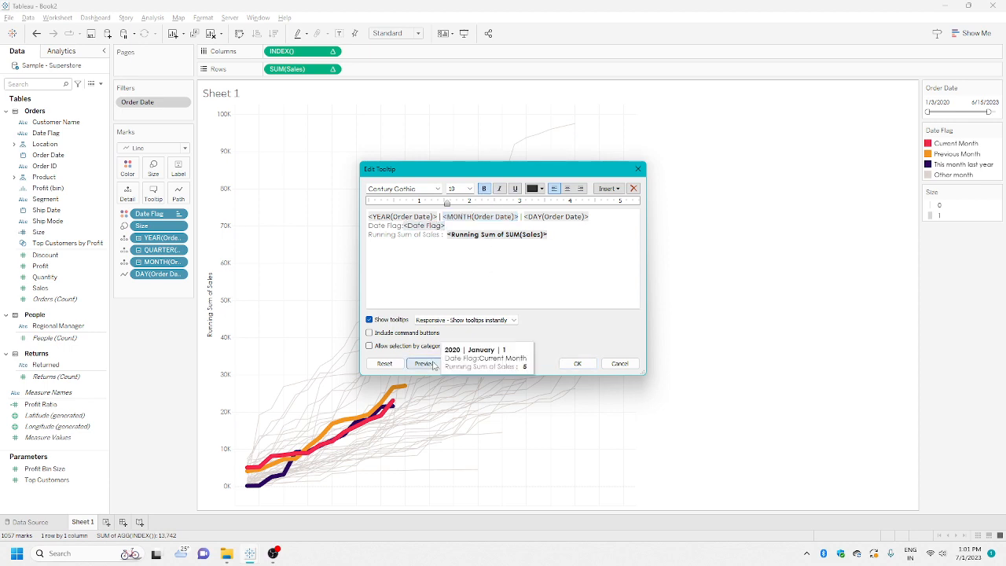
# Insert a space between the "Date Flag:" label and <Date Flag>, and apply the tooltip changes
pyautogui.click(404, 225)
pyautogui.write(':')
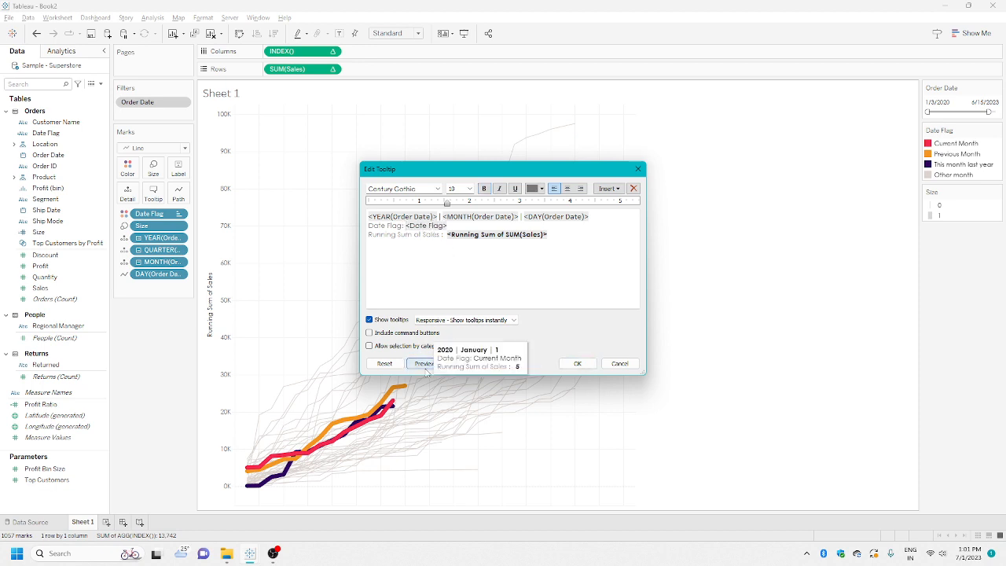
pyautogui.click(525, 283)
pyautogui.click(578, 364)
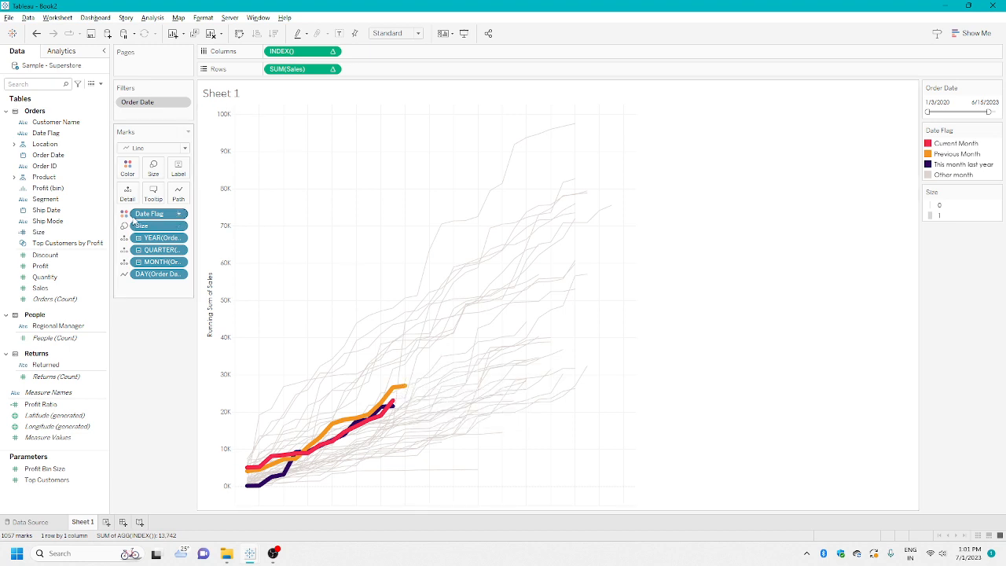
# Set the default number format of Sales to Currency (Custom) with 0 decimal places and Thousands (K) display units
pyautogui.rightClick(48, 288)
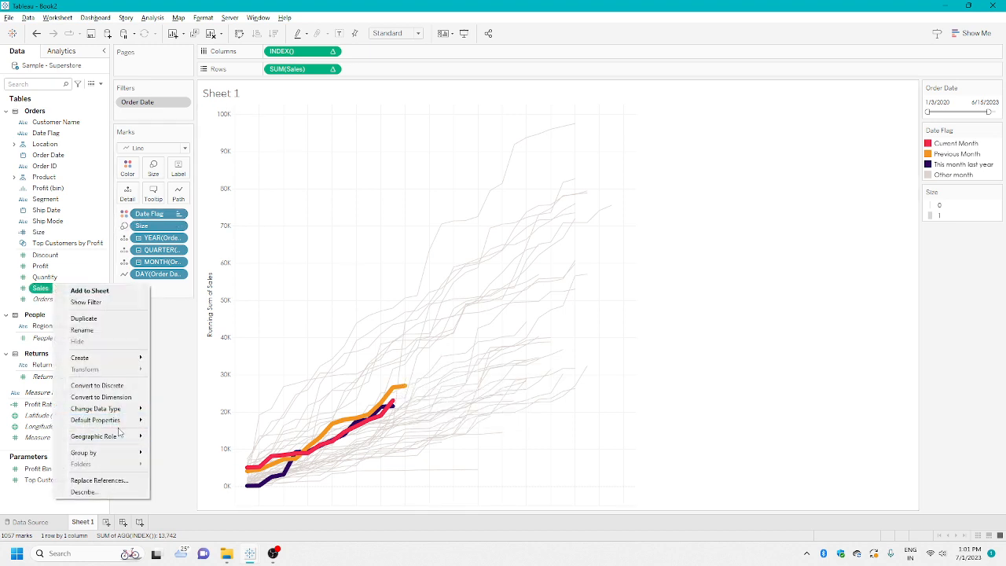
pyautogui.moveTo(110, 411)
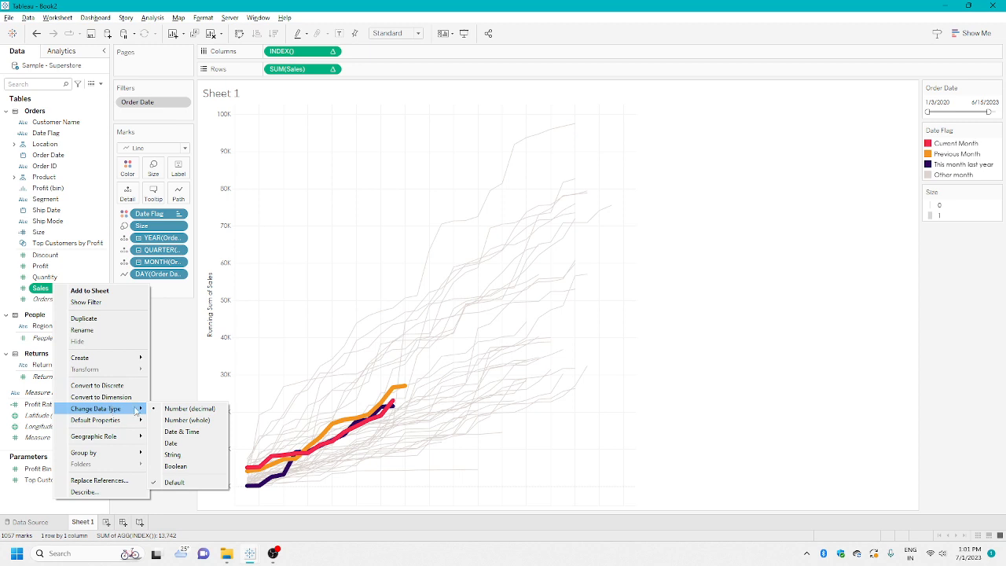
pyautogui.moveTo(134, 421)
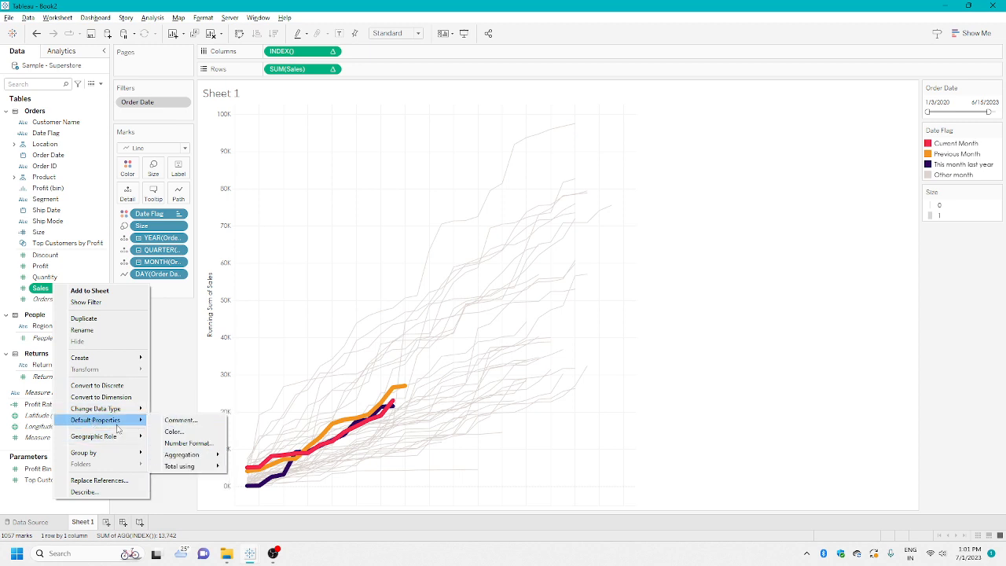
pyautogui.click(186, 444)
pyautogui.click(417, 239)
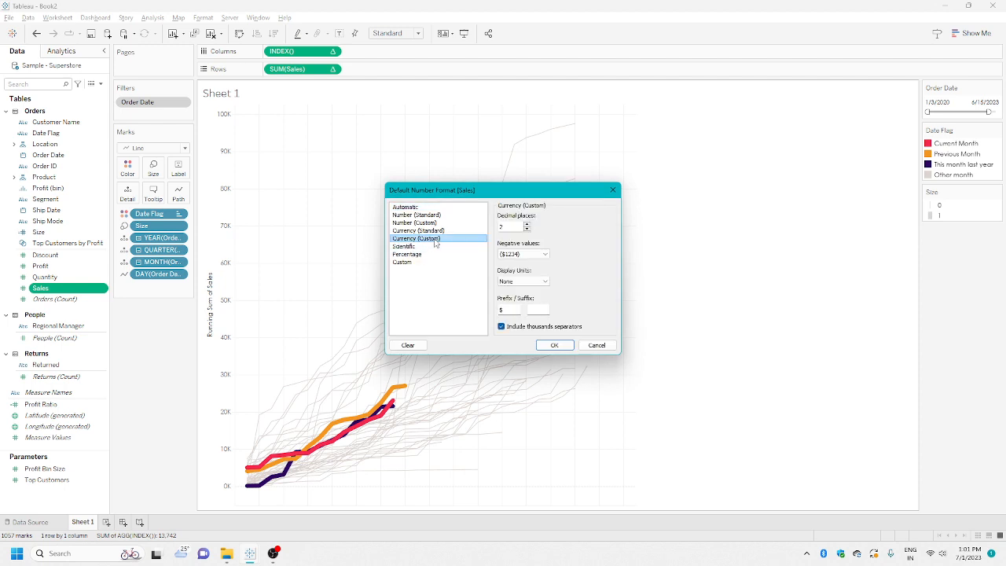
pyautogui.click(528, 229)
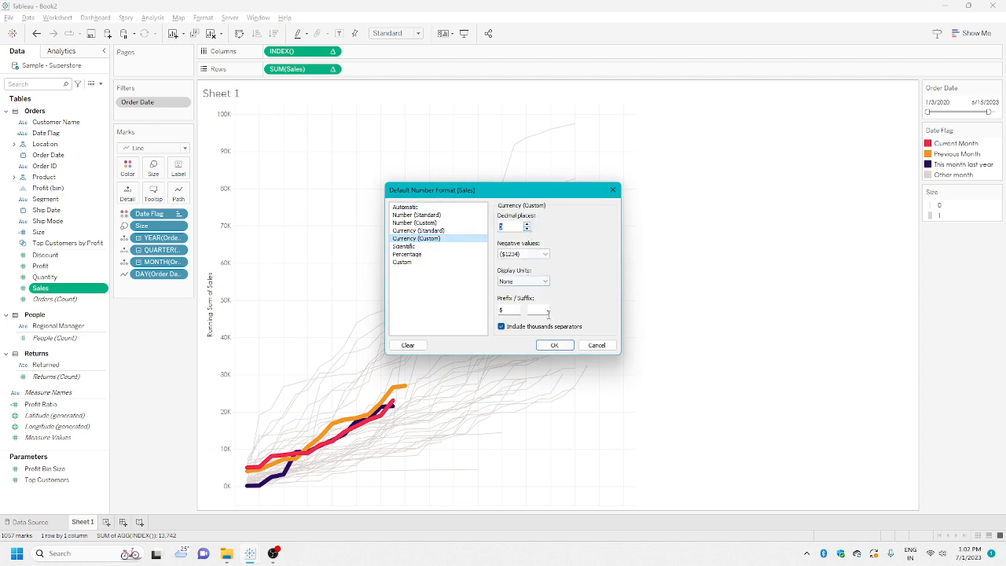
pyautogui.click(545, 286)
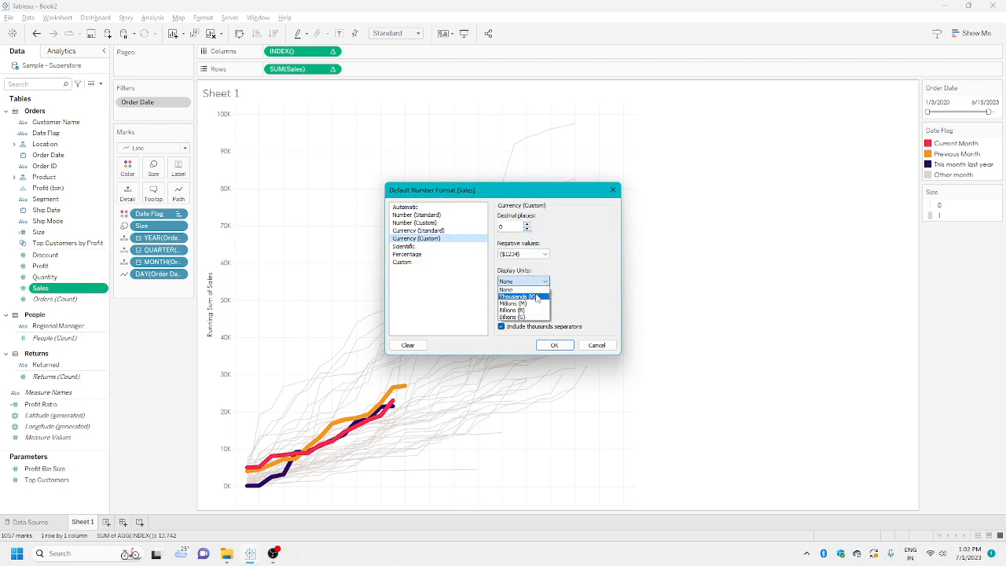
pyautogui.click(519, 296)
pyautogui.click(554, 345)
# Set the end date of the Order Date filter range to 6/27/2023
pyautogui.moveTo(402, 391)
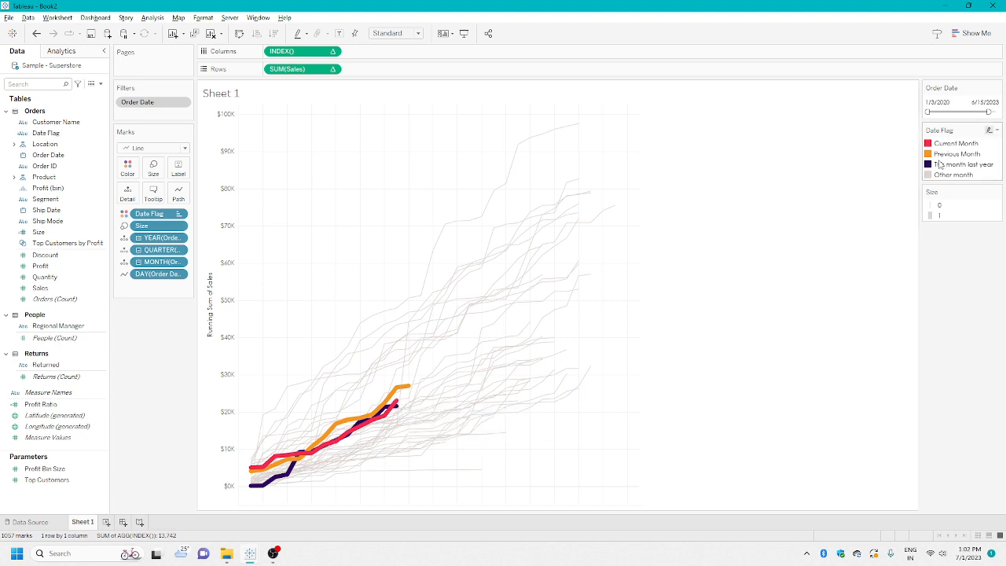
pyautogui.click(982, 102)
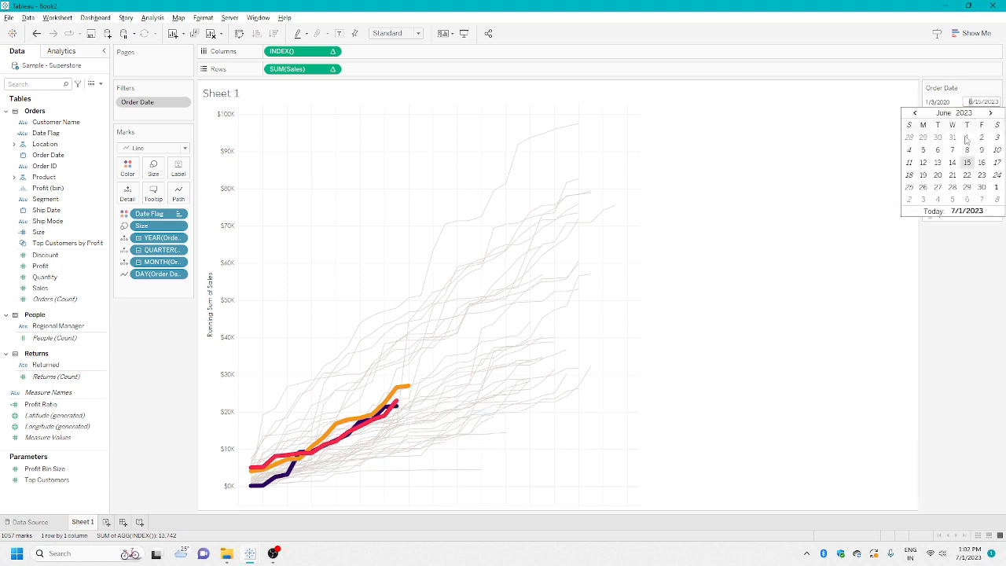
pyautogui.click(938, 186)
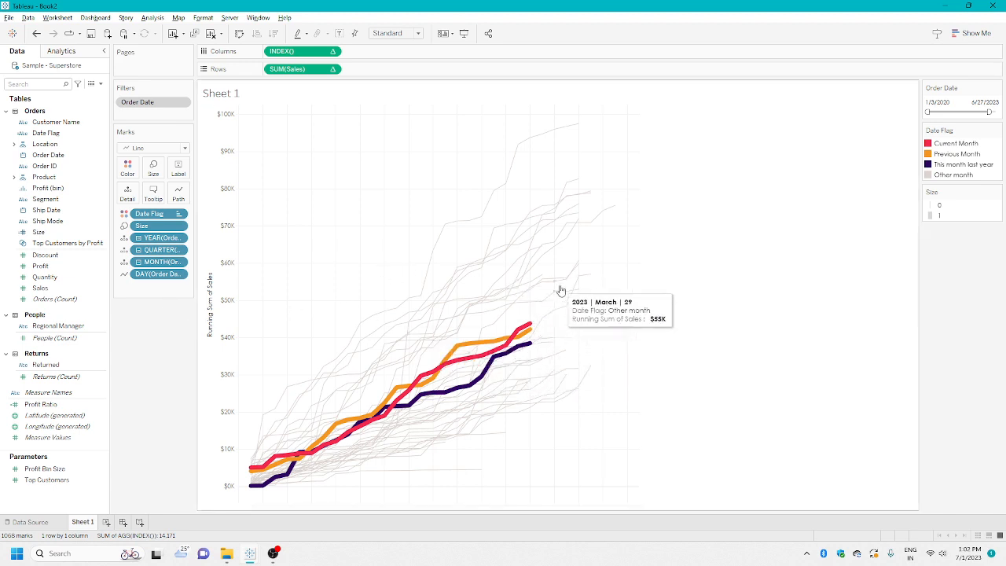
# Show the highlighter for MONTH(Order Date) and preview the June lines in it without choosing a month
pyautogui.rightClick(154, 266)
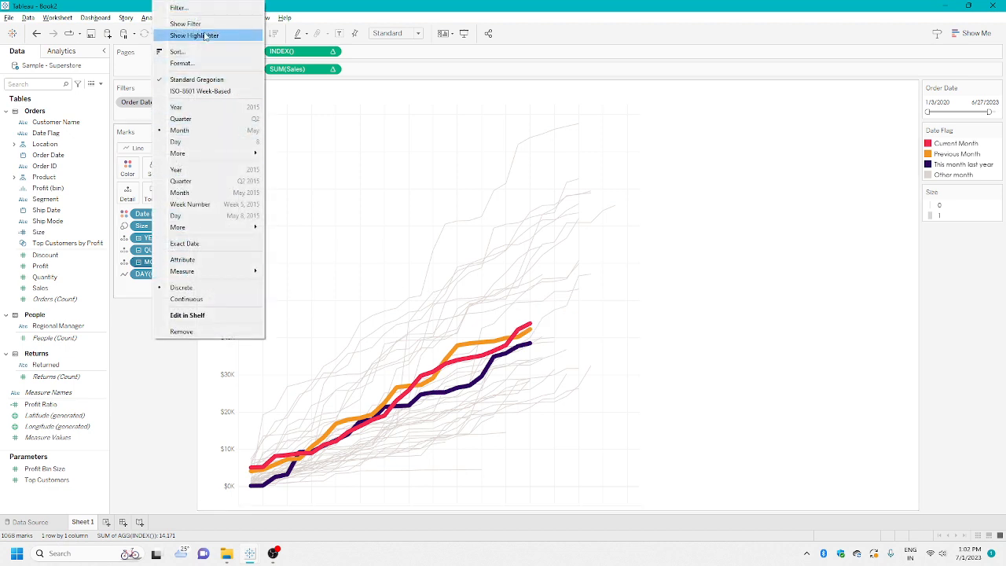
pyautogui.click(205, 36)
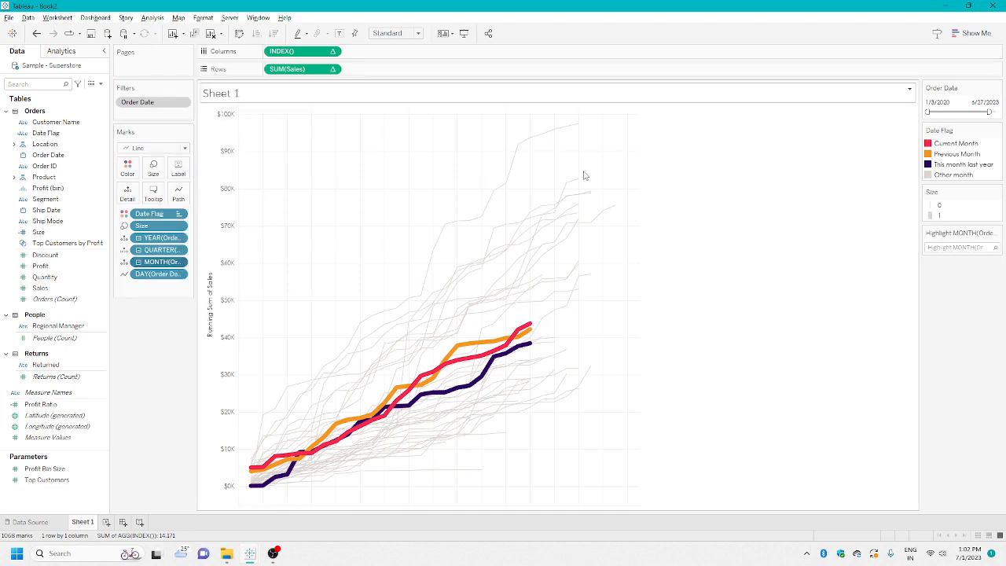
pyautogui.click(965, 248)
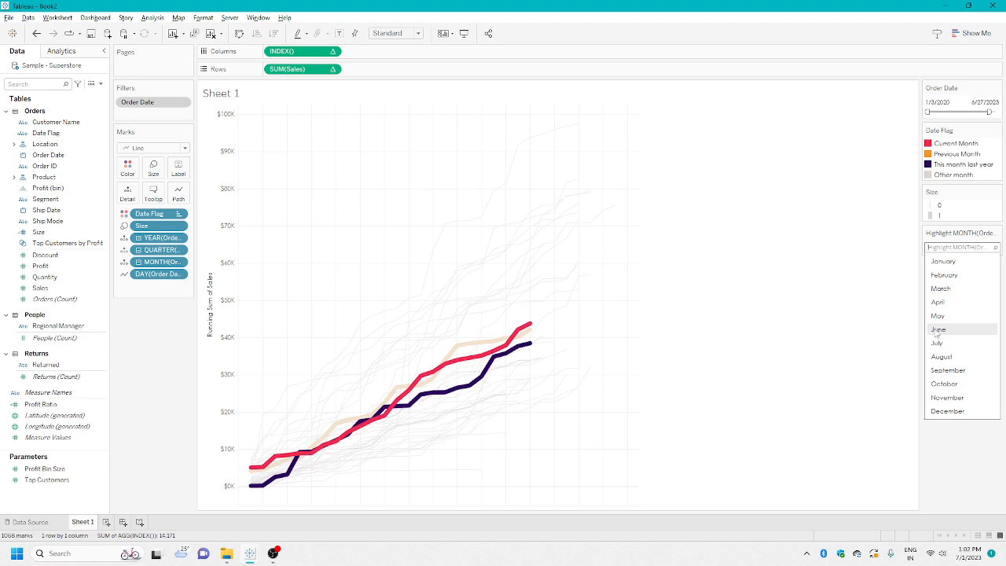
pyautogui.click(845, 313)
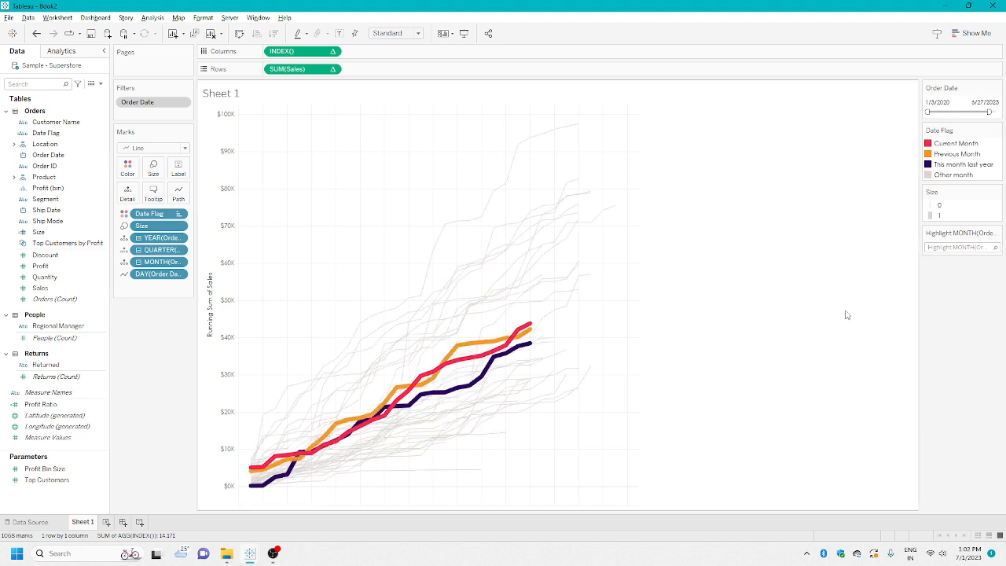
# Create a calculated field named Current Month Label, beginning its formula with IF [Date Flag] = 'Current Month' THEN
pyautogui.click(100, 83)
pyautogui.click(91, 95)
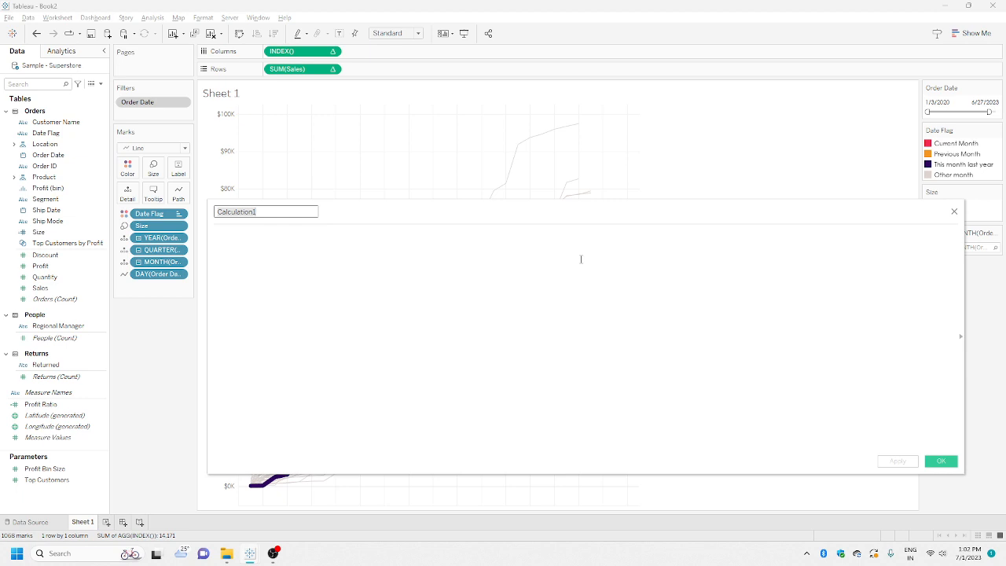
pyautogui.write('Current Month Label')
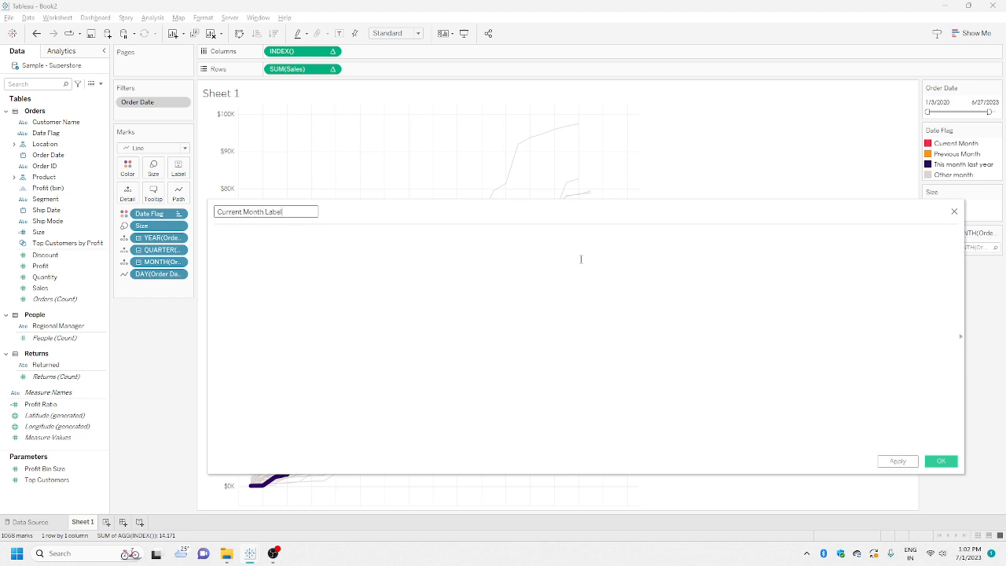
pyautogui.click(581, 259)
pyautogui.write('IF')
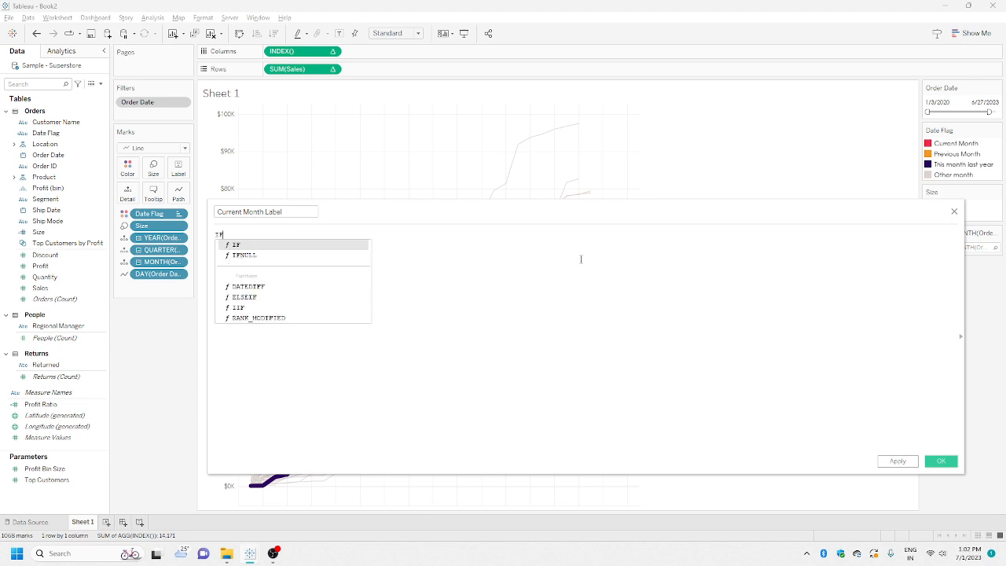
pyautogui.write(' DATE')
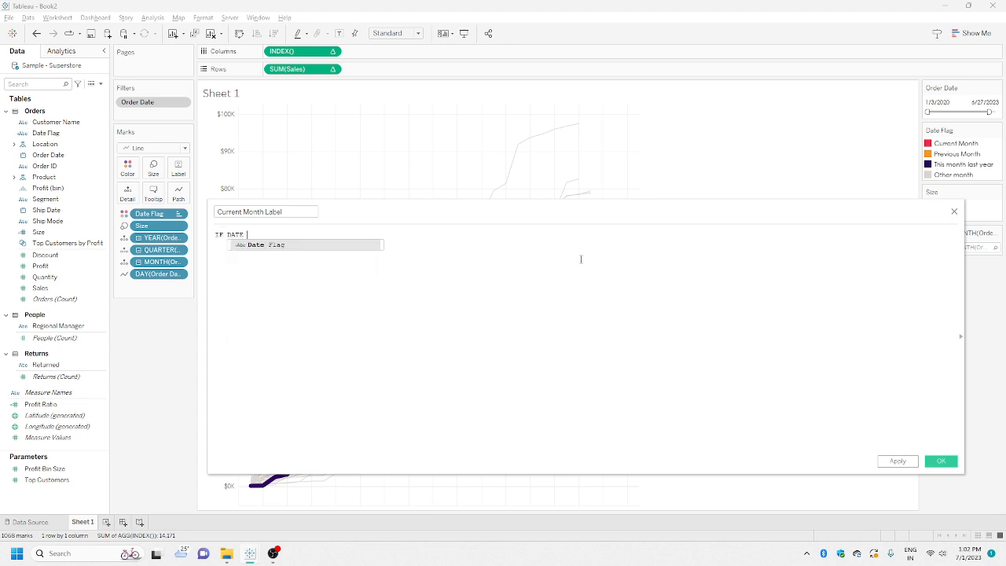
pyautogui.press('Return')
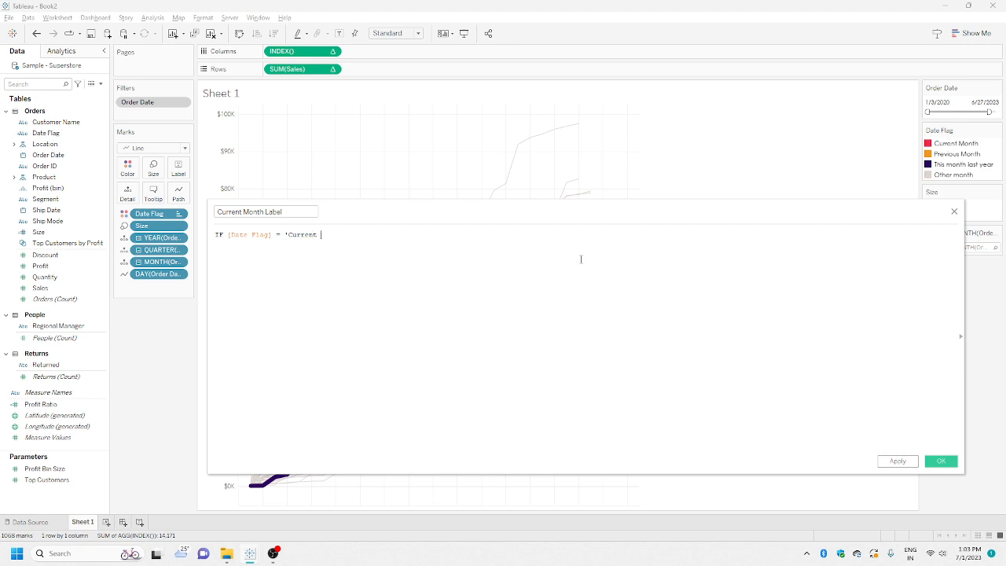
pyautogui.write("= 'Current Month' THEN")
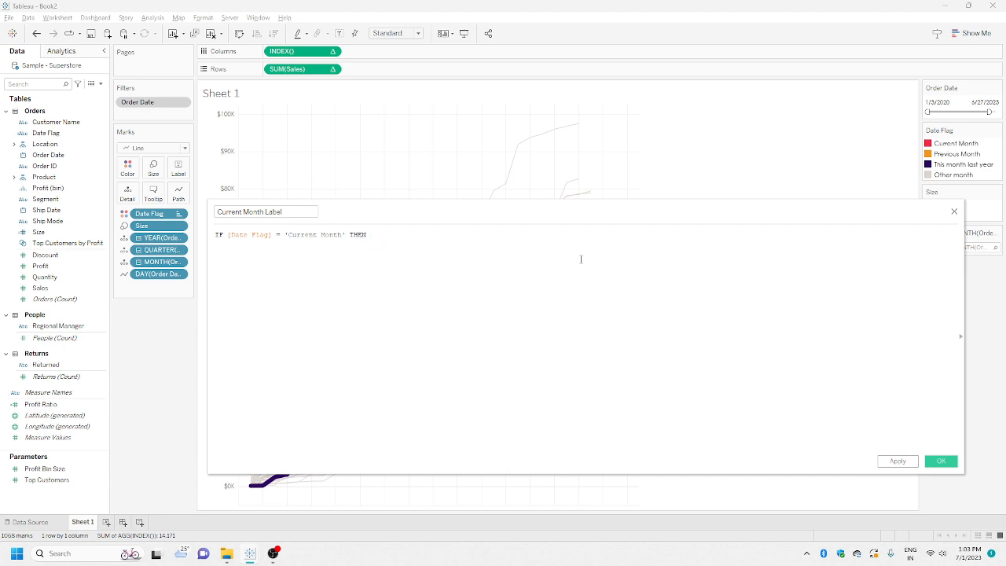
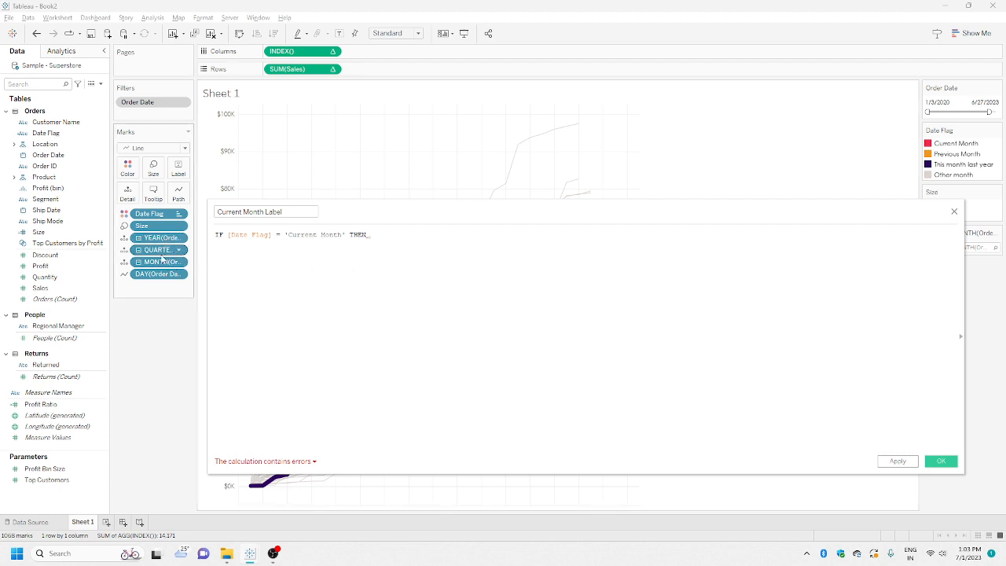
# Complete the formula by joining the month and year DATEPARTs of Order Date with ' ' between them, closing it with END
pyautogui.moveTo(161, 265); pyautogui.dragTo(560, 260)
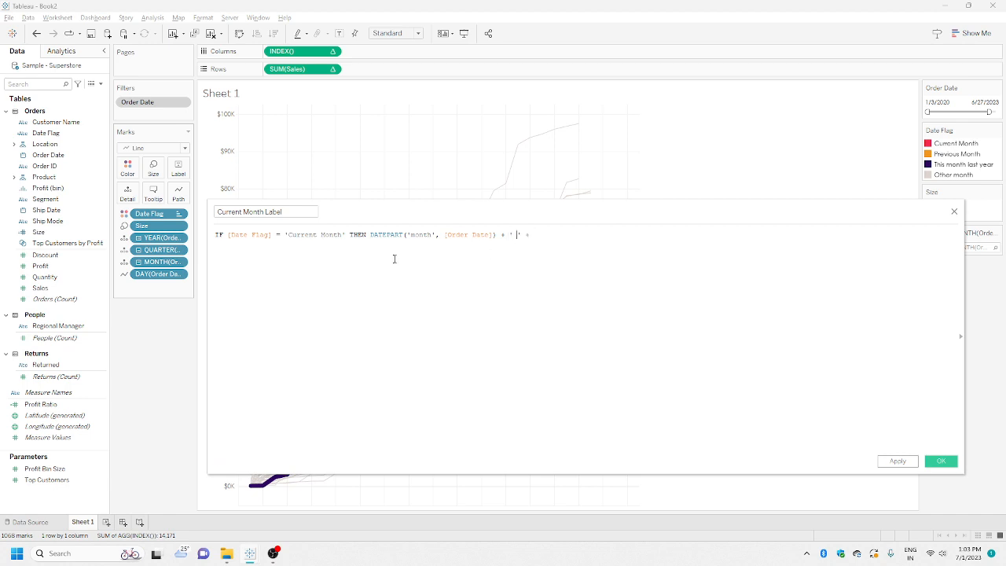
pyautogui.moveTo(161, 238); pyautogui.dragTo(624, 278)
pyautogui.click(521, 236)
pyautogui.write('+')
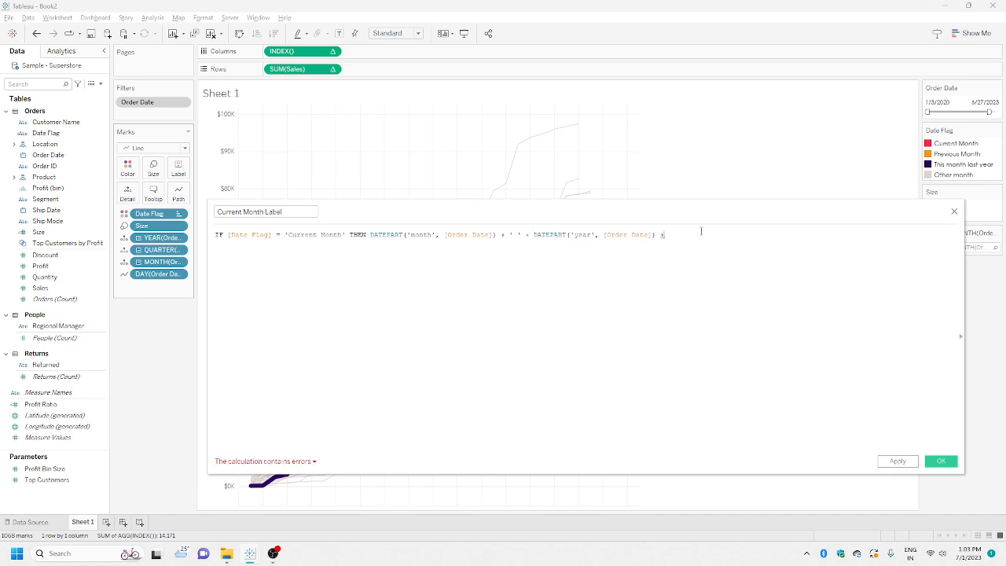
pyautogui.press('BackSpace')
pyautogui.write('END')
# Wrap both the month and the year DATEPART expressions in STR() in the formula
pyautogui.write('STR')
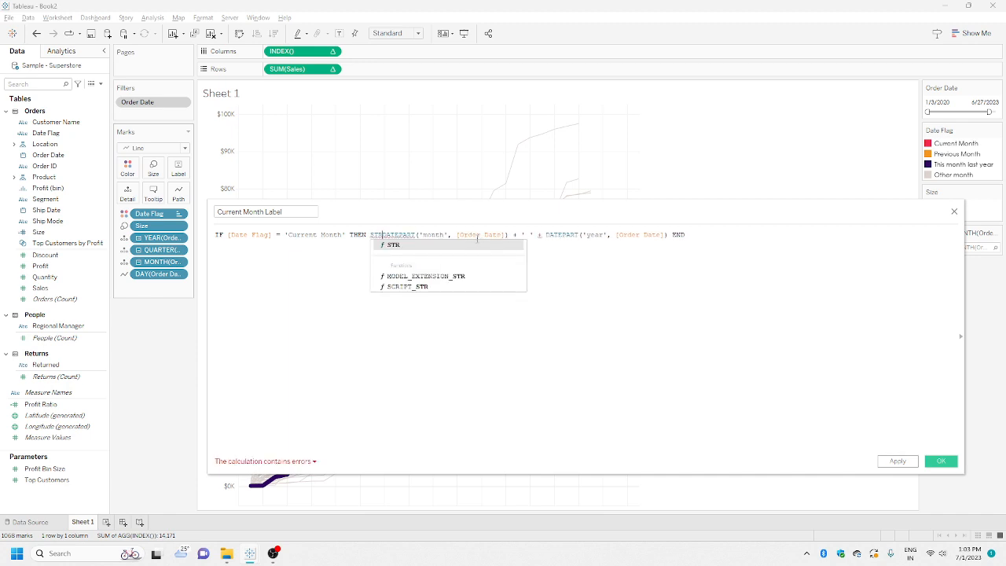
pyautogui.write('(')
pyautogui.click(519, 234)
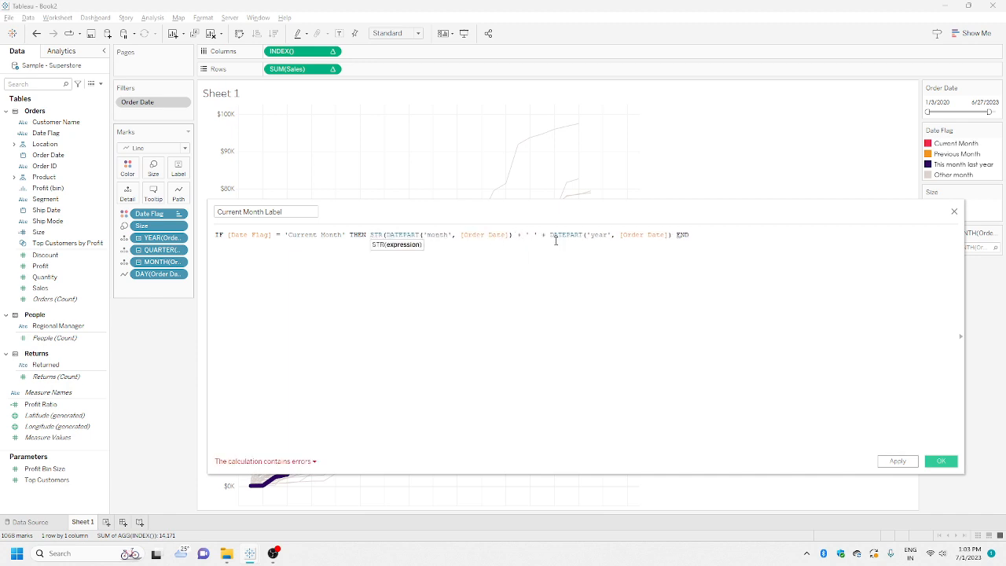
pyautogui.write(')')
pyautogui.click(554, 234)
pyautogui.write('STR')
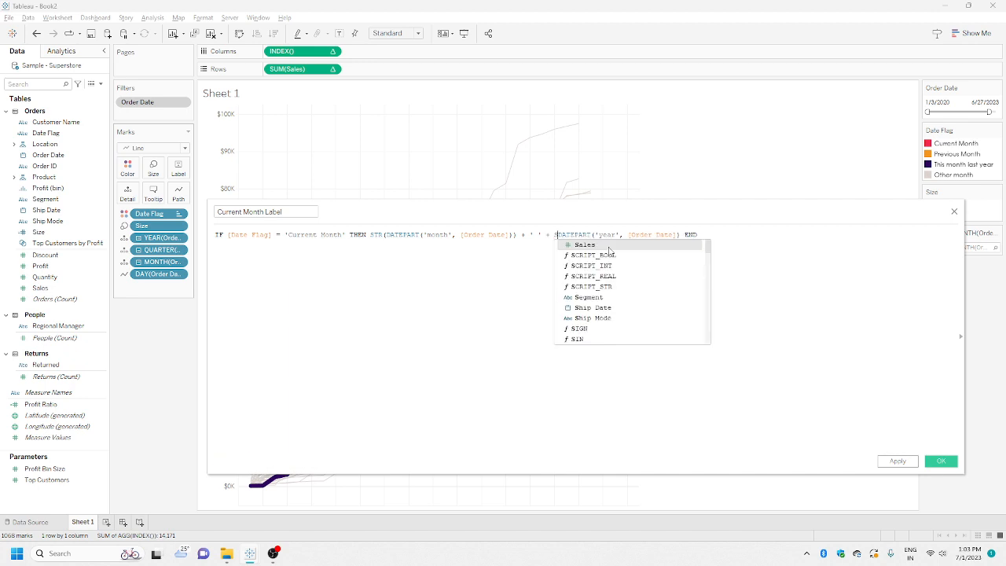
pyautogui.click(611, 246)
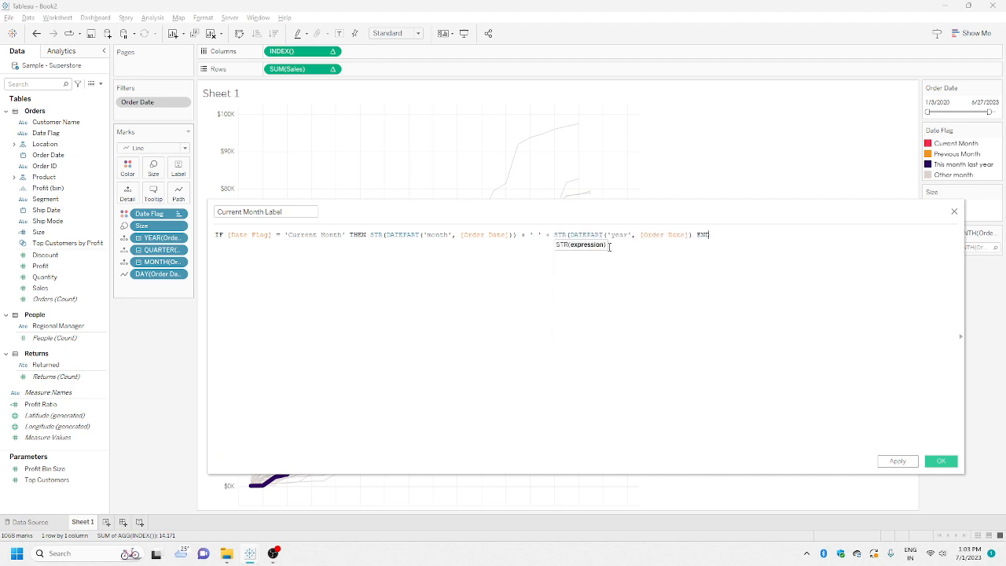
pyautogui.write(')')
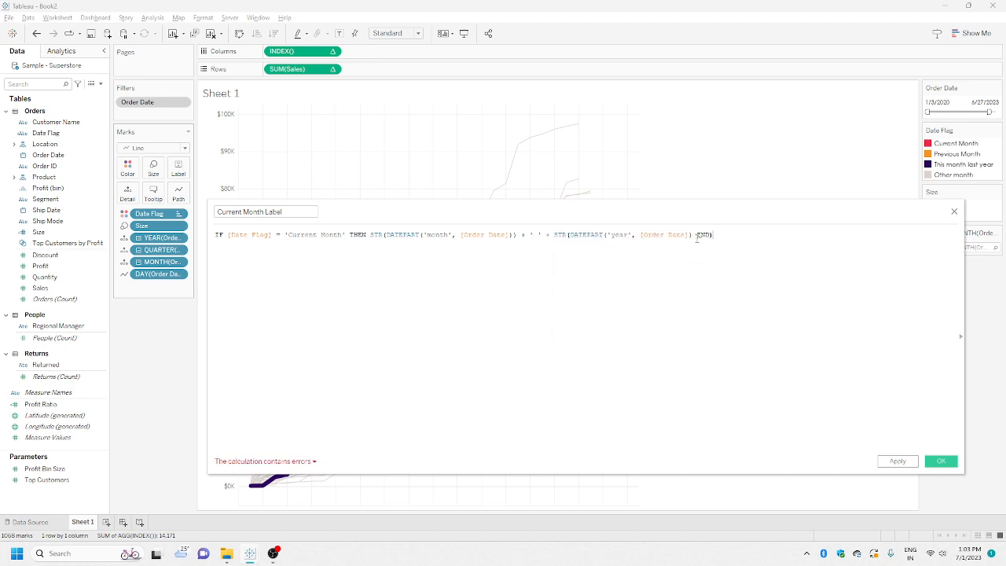
pyautogui.click(695, 235)
pyautogui.write(')')
pyautogui.press('BackSpace')
pyautogui.press('Escape')
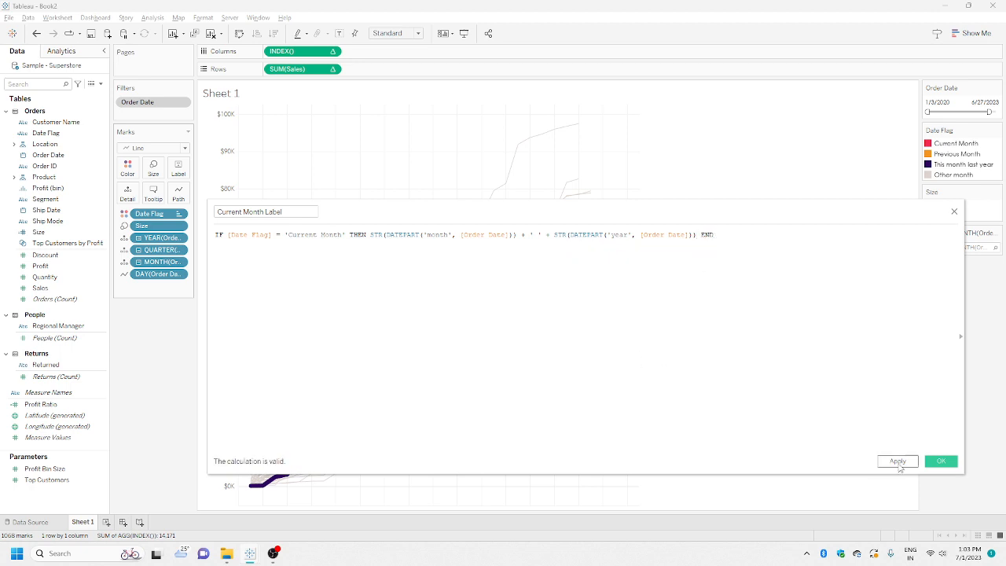
# Save the calculation and place Current Month Label on the marks as their label
pyautogui.click(898, 462)
pyautogui.click(941, 461)
pyautogui.moveTo(76, 123); pyautogui.dragTo(180, 168)
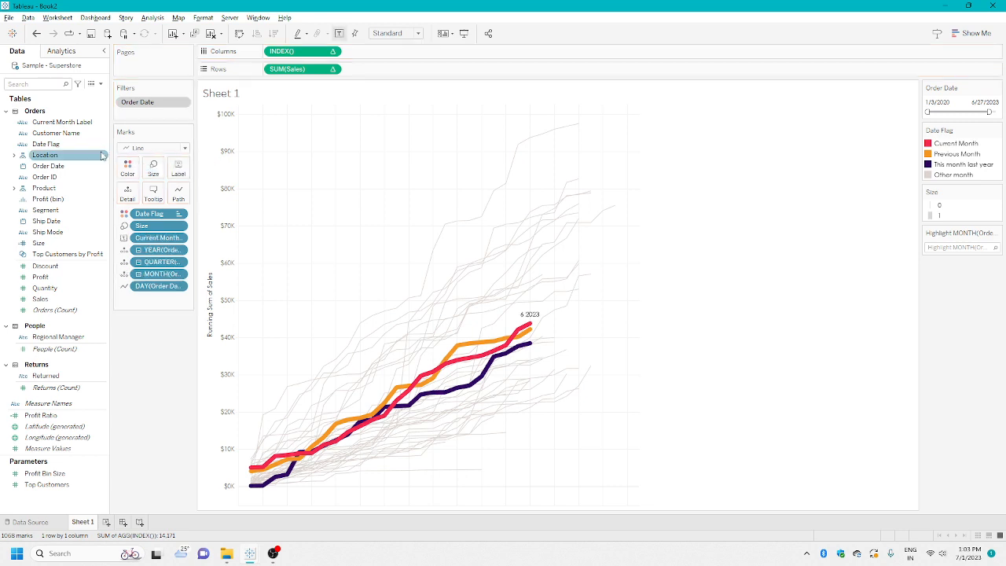
# Edit Current Month Label so THEN starts a new line and the text 'Current Month: ' + precedes the month, and save it
pyautogui.rightClick(64, 122)
pyautogui.click(88, 185)
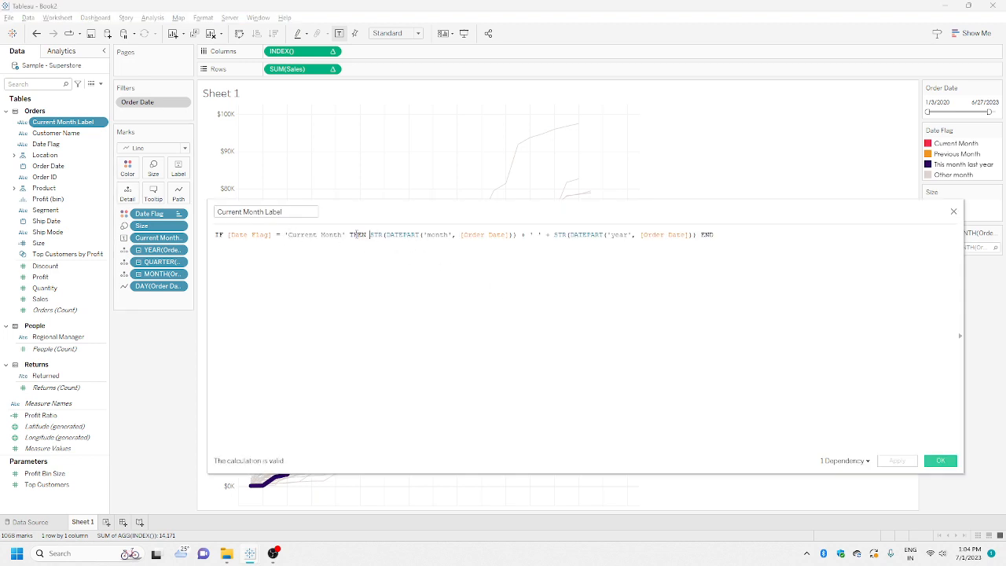
pyautogui.press('Return')
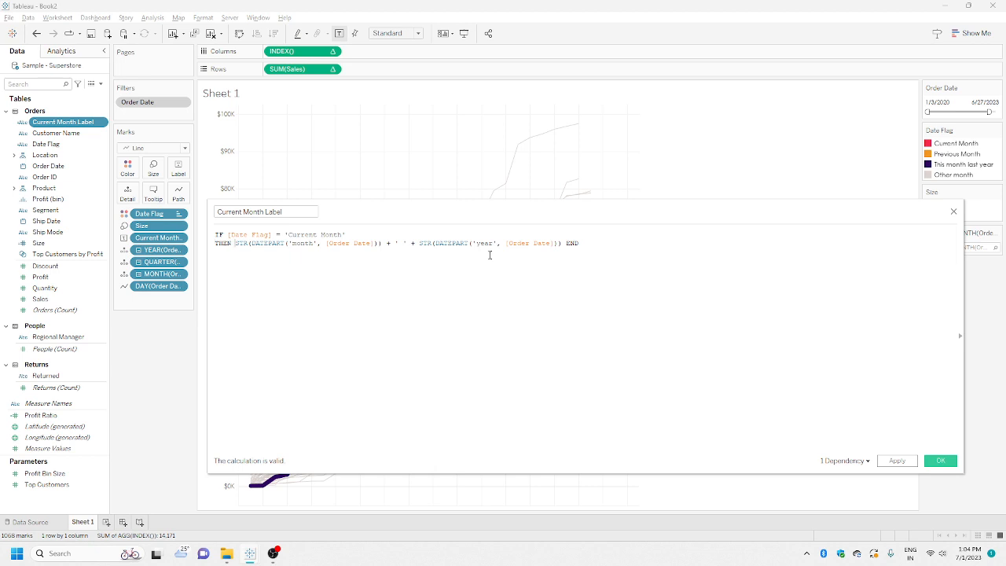
pyautogui.write("'Current ")
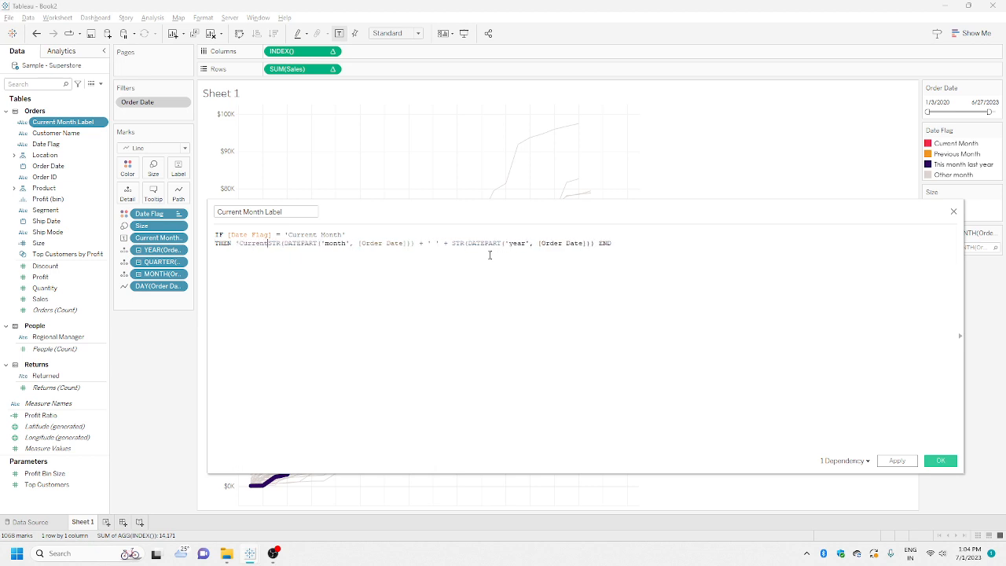
pyautogui.write('Month')
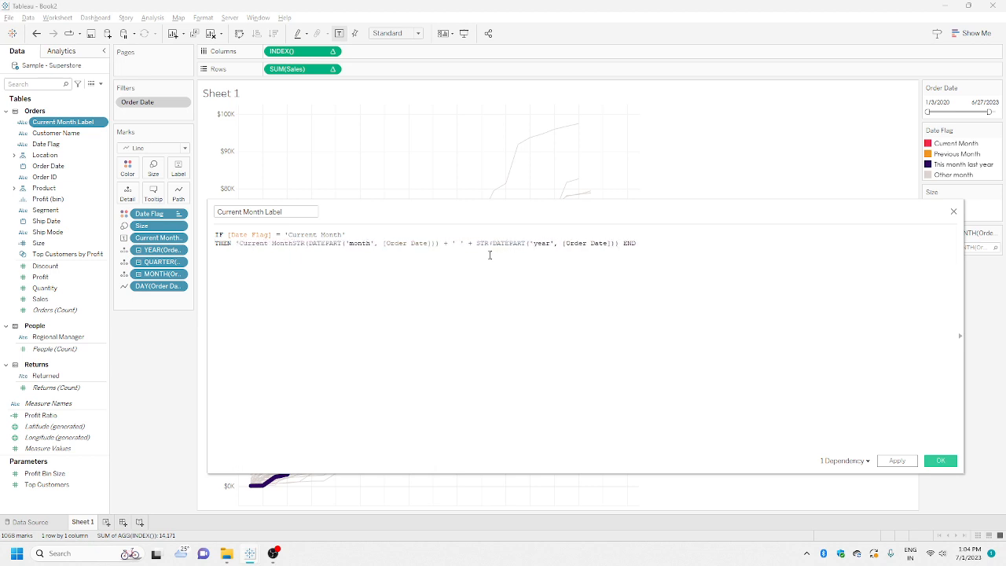
pyautogui.write(": ' ")
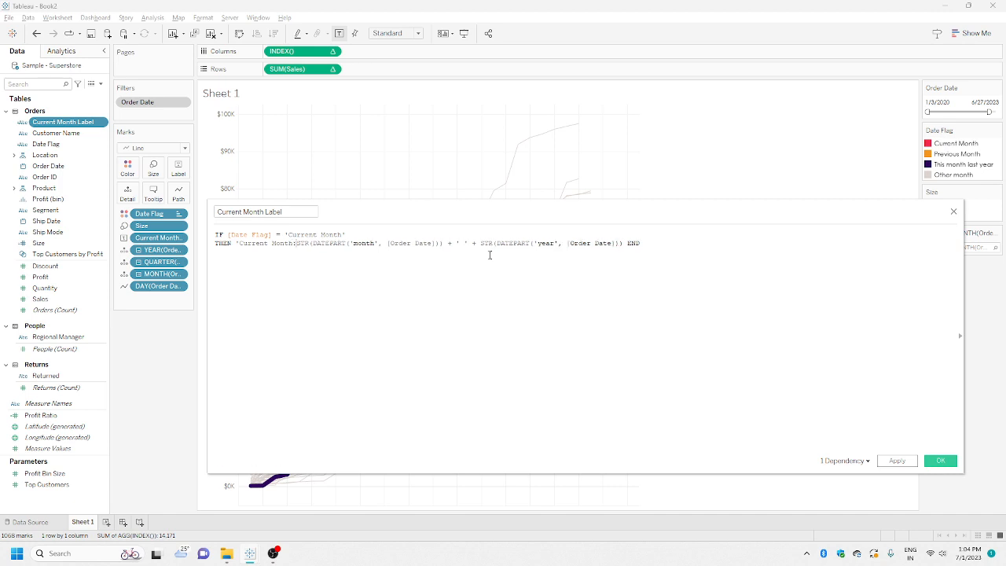
pyautogui.write('+')
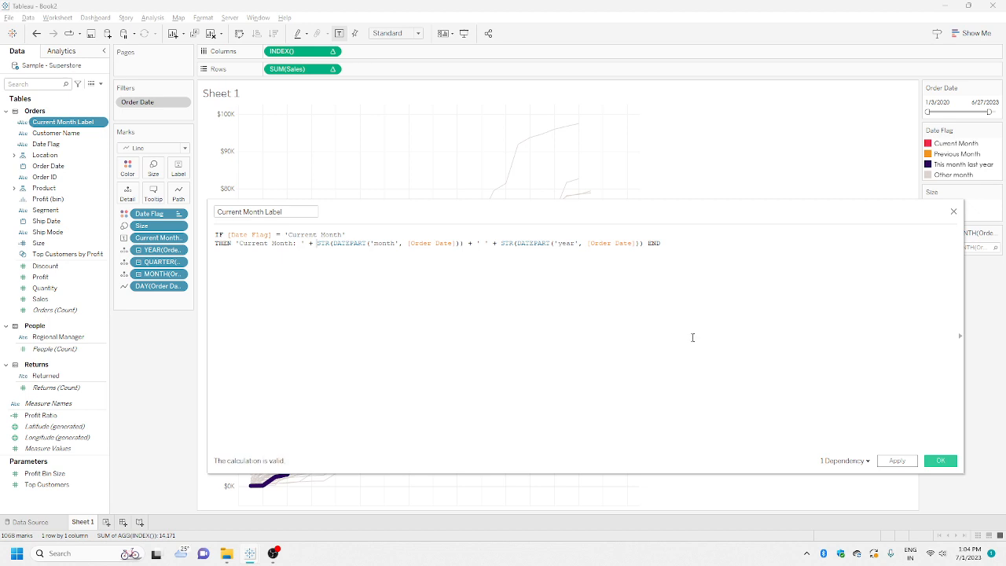
pyautogui.click(940, 460)
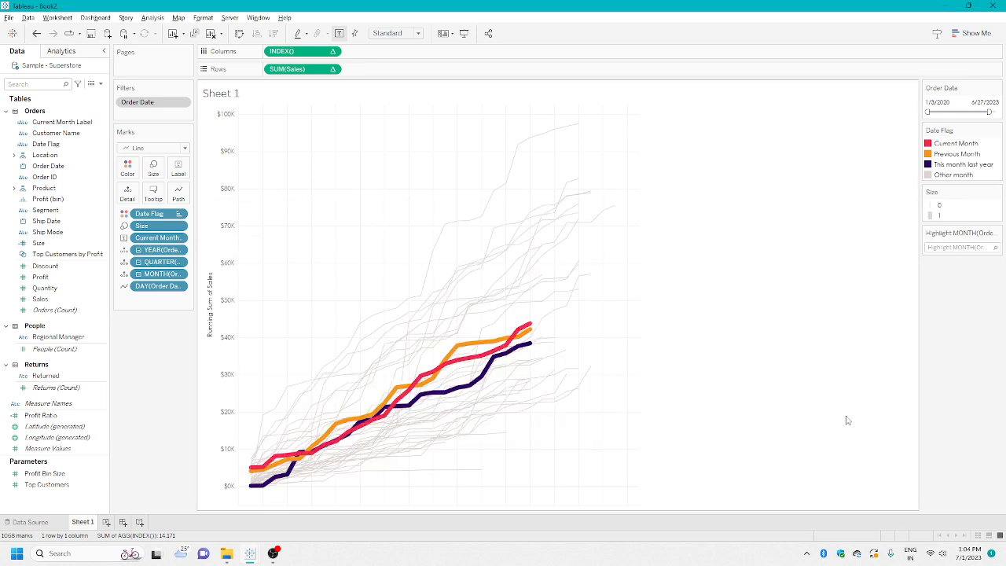
# Allow the mark labels to overlap other marks
pyautogui.click(178, 169)
pyautogui.click(181, 330)
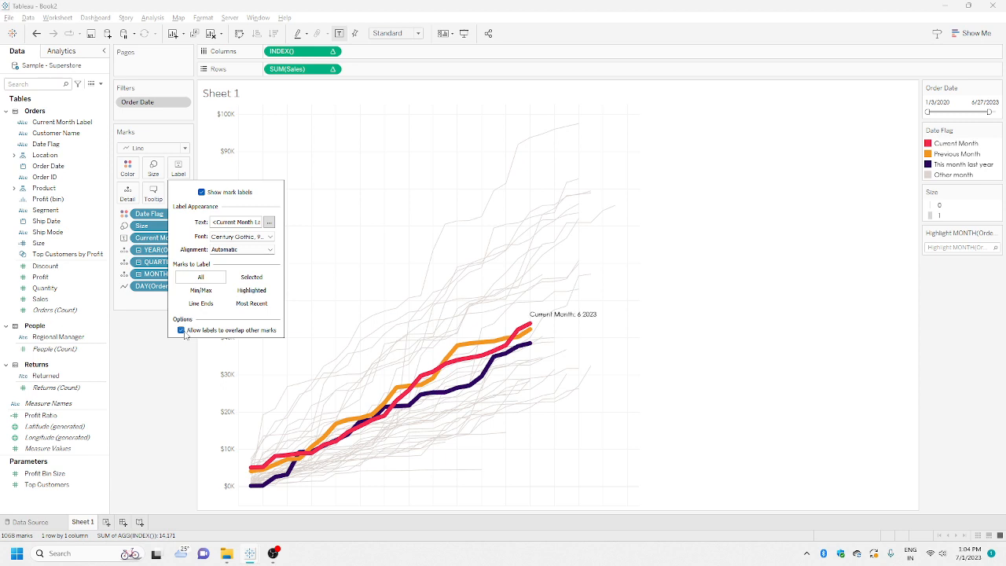
pyautogui.click(697, 355)
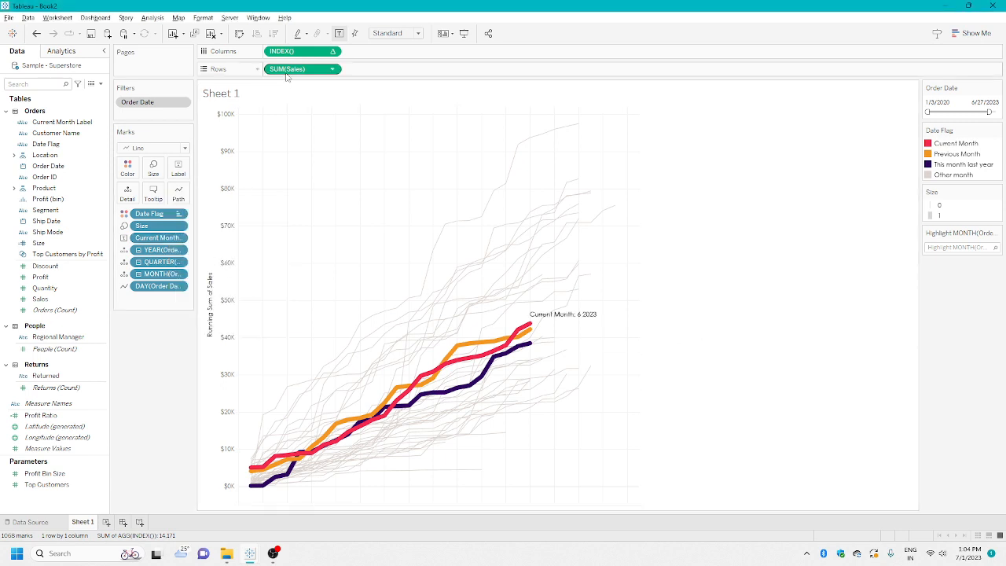
# Try to use the running SUM(Sales) measure as a mark label, and undo that change
pyautogui.moveTo(298, 74); pyautogui.dragTo(179, 169)
pyautogui.hotkey('ctrl', 'z')
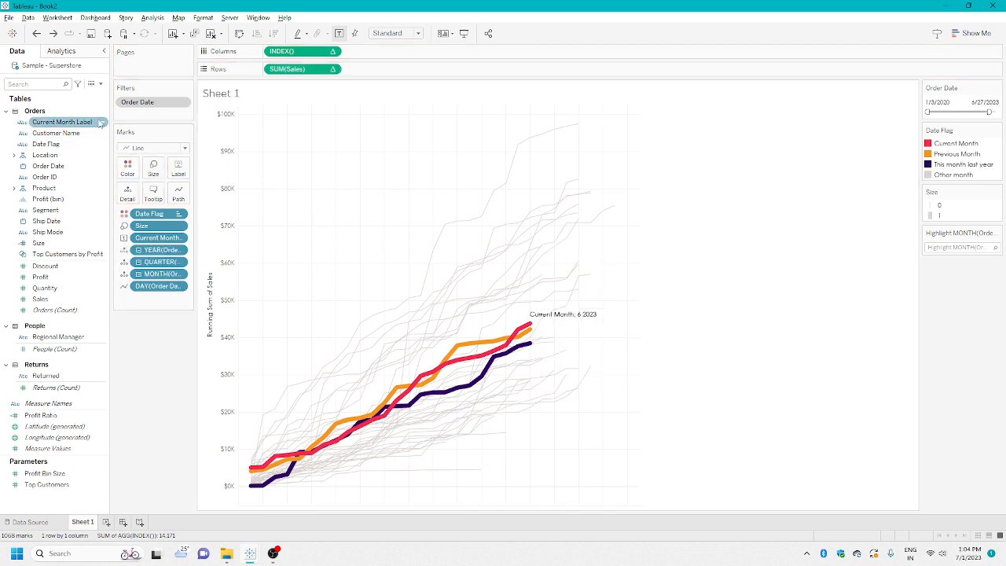
pyautogui.click(100, 84)
pyautogui.click(150, 378)
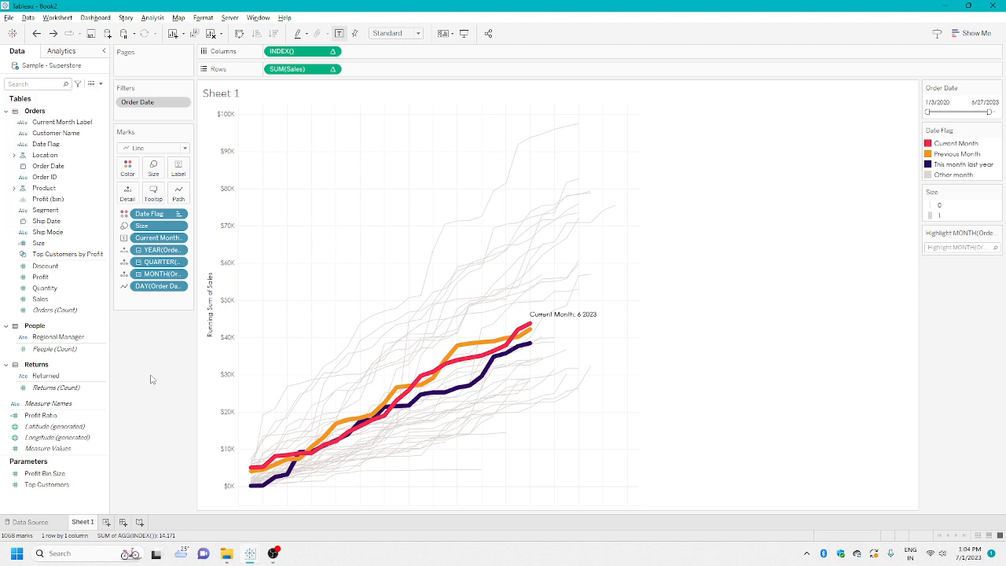
# Reopen the Current Month Label calculation and put END on its own line
pyautogui.moveTo(558, 322)
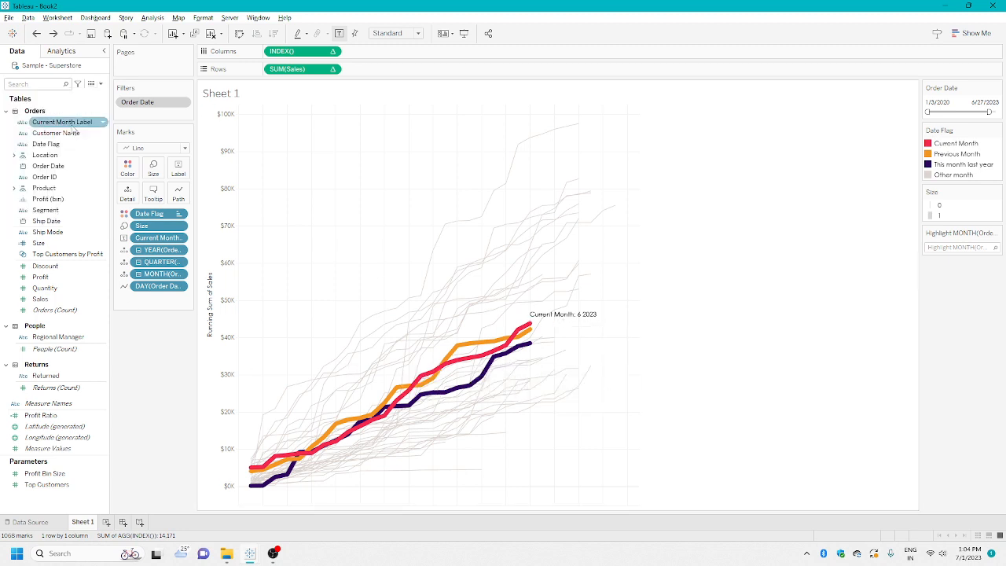
pyautogui.rightClick(76, 124)
pyautogui.click(101, 185)
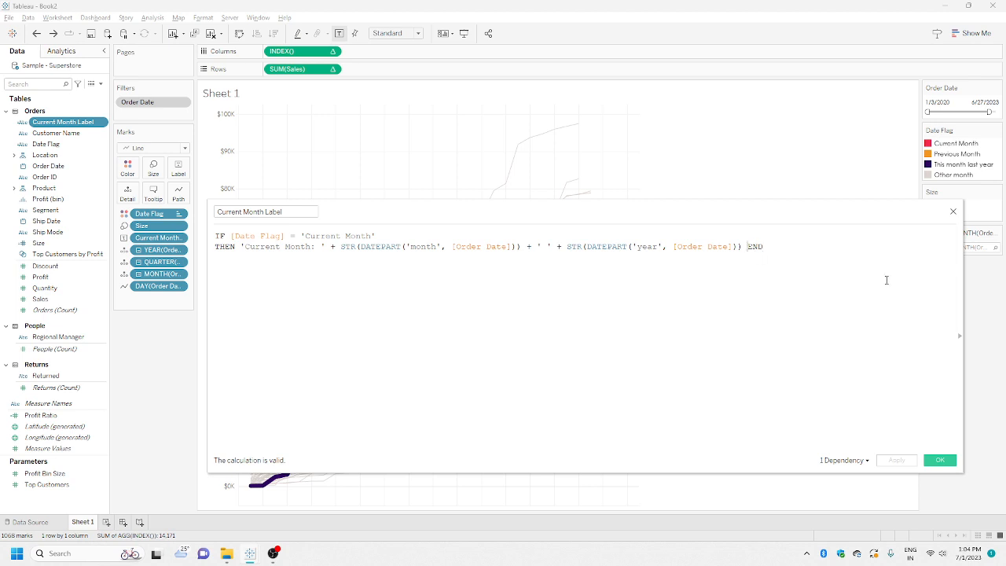
pyautogui.press('Return')
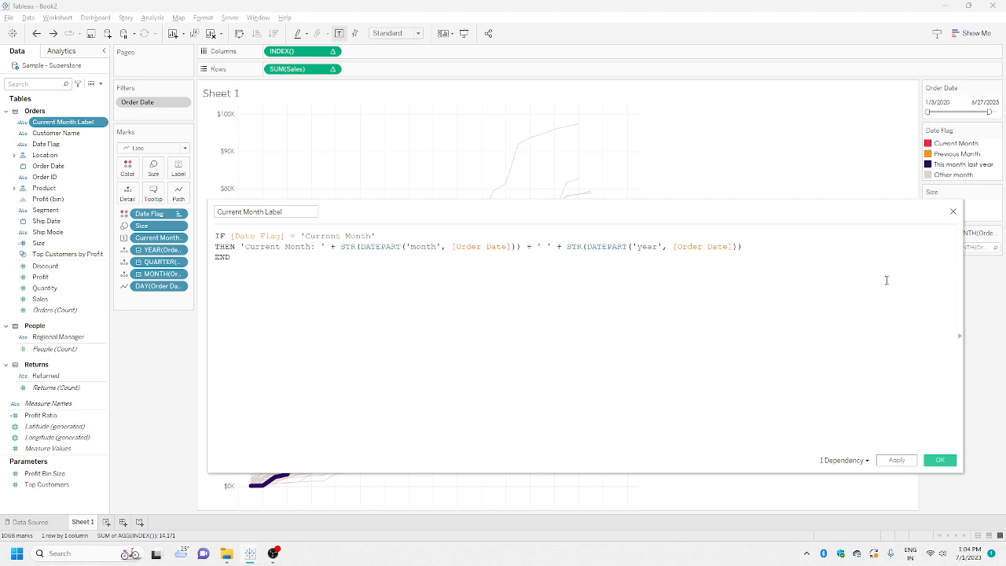
# Try appending + STR(RUNNING_SUM(SUM([Sales]))) on a new line before END, and delete that line again
pyautogui.press('Return')
pyautogui.write('E')
pyautogui.write('STR(')
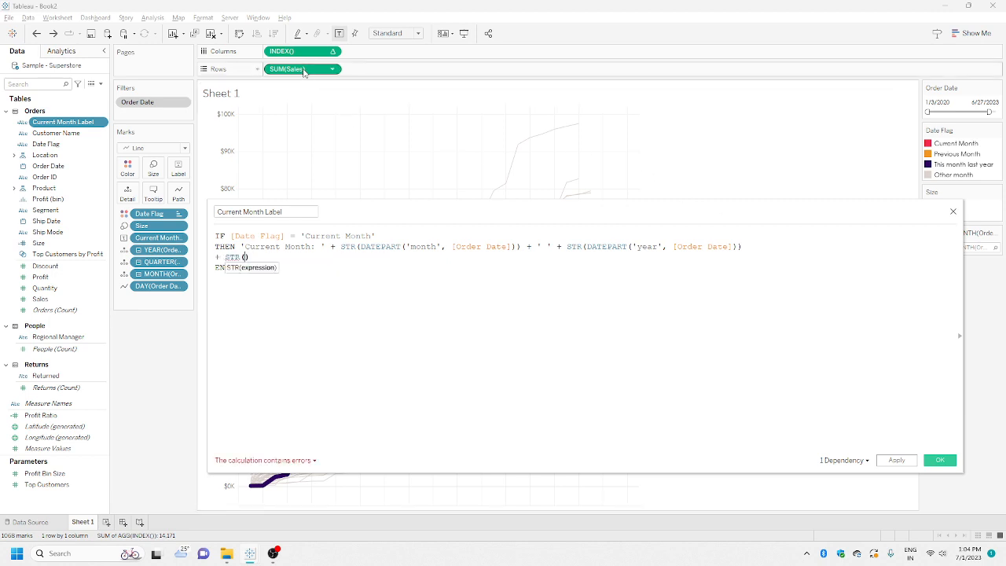
pyautogui.moveTo(294, 69); pyautogui.dragTo(253, 275)
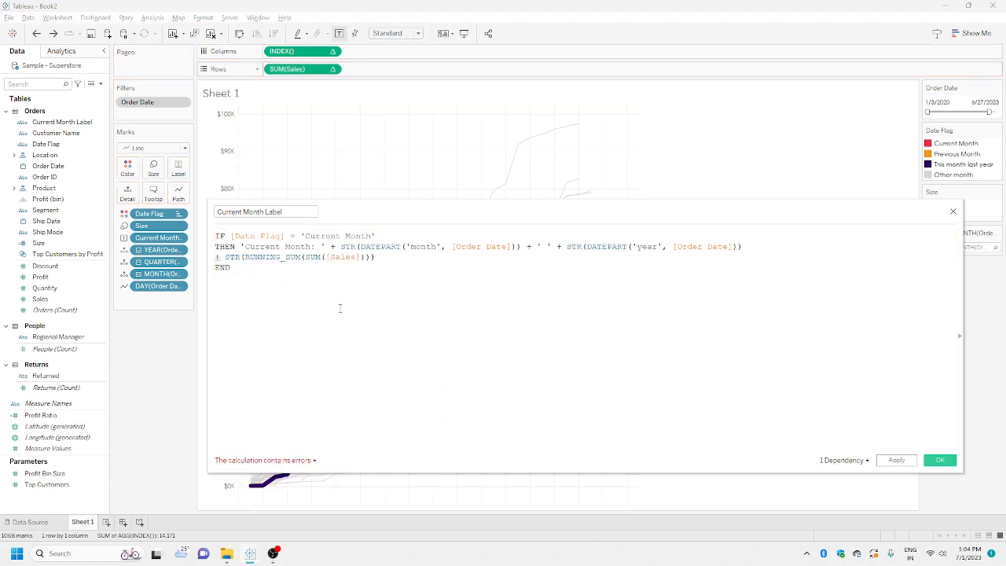
pyautogui.moveTo(389, 261); pyautogui.dragTo(213, 257)
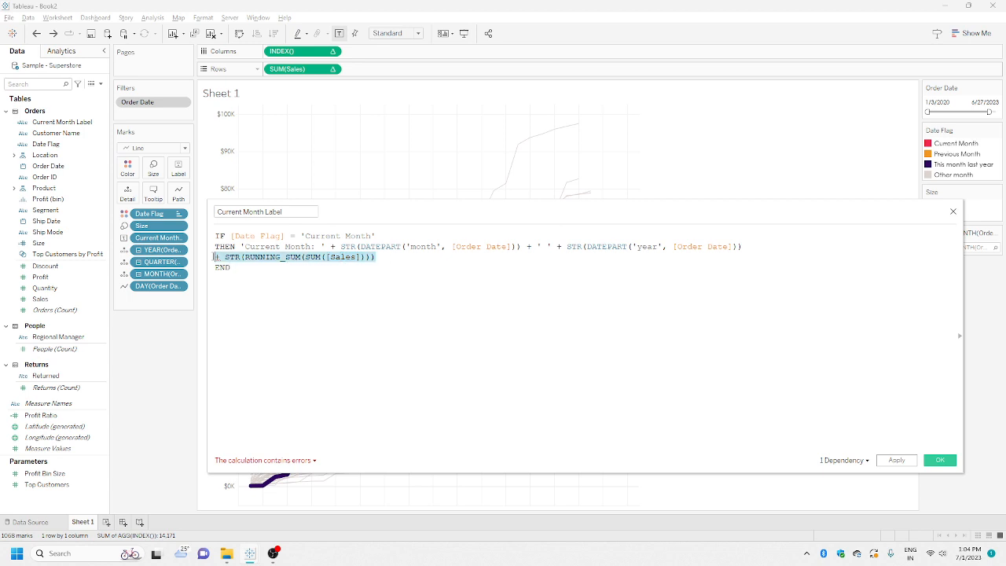
pyautogui.press('BackSpace')
pyautogui.press('BackSpace')
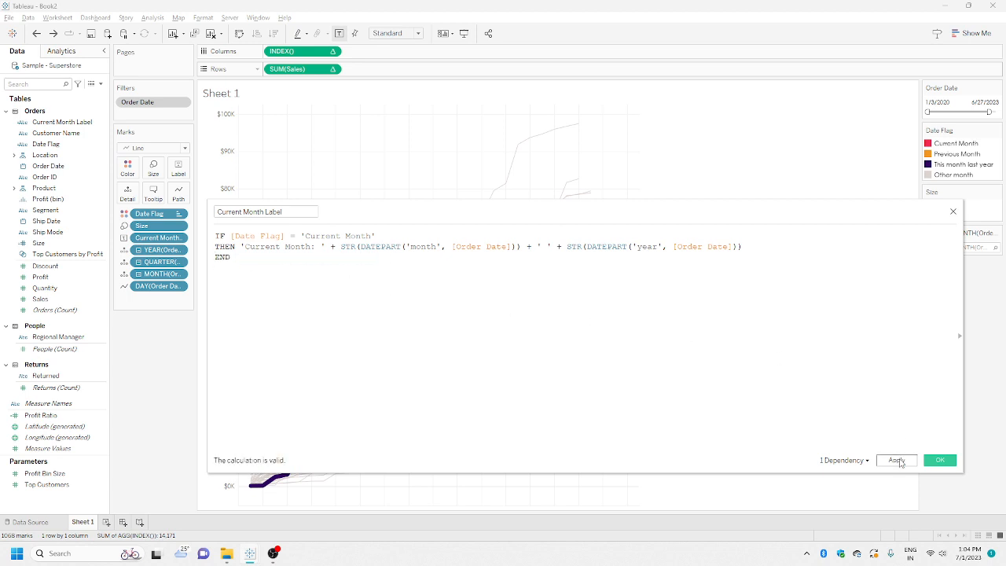
# Apply the Current Month Label formula and close the calculation editor
pyautogui.click(897, 460)
pyautogui.click(940, 460)
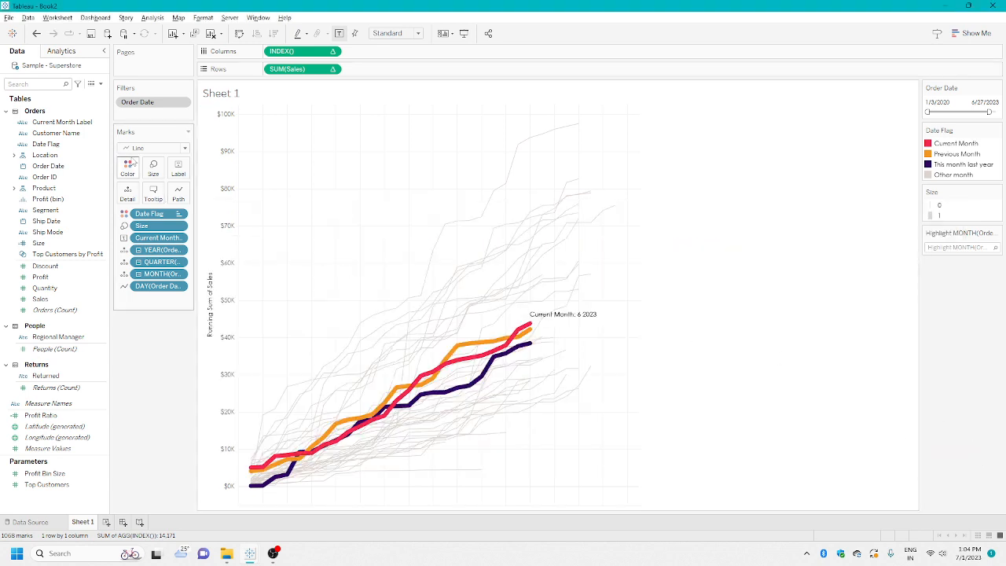
# Create a new calculated field named Current Month Sales
pyautogui.click(102, 84)
pyautogui.click(92, 93)
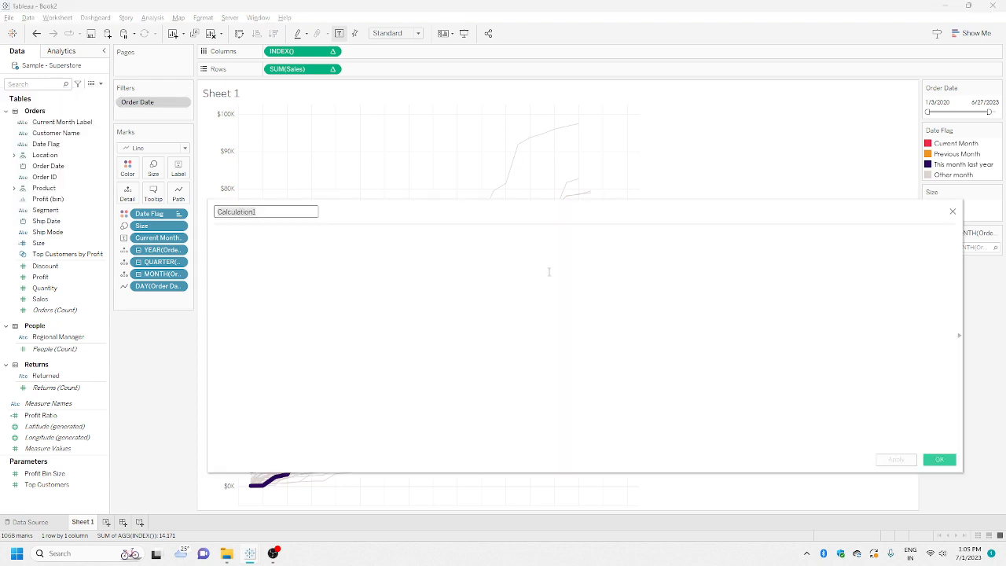
pyautogui.write('Current Month Sales')
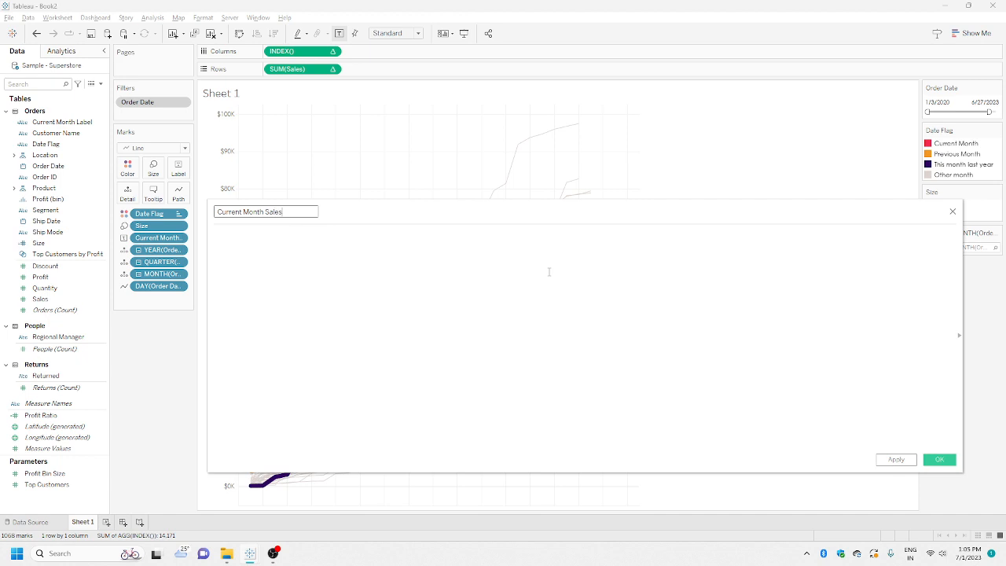
# Write the formula IF [Date Flag] = 'Current Month' THEN RUNNING_SUM(SUM([Sales])) END for Current Month Sales
pyautogui.click(550, 272)
pyautogui.write('IF DATE')
pyautogui.press('Down')
pyautogui.press('Return')
pyautogui.write("Month'")
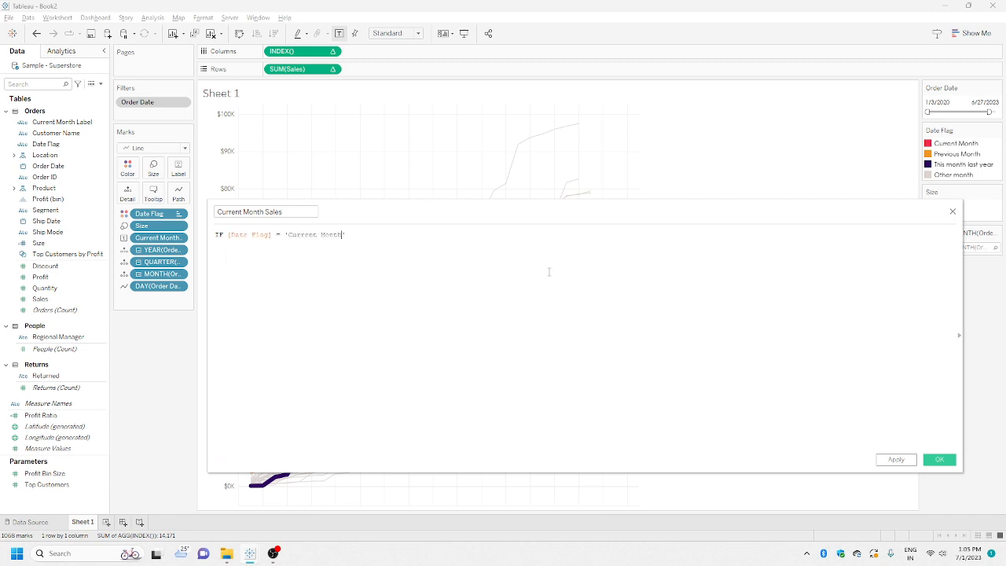
pyautogui.write(' THEN')
pyautogui.moveTo(307, 71); pyautogui.dragTo(503, 271)
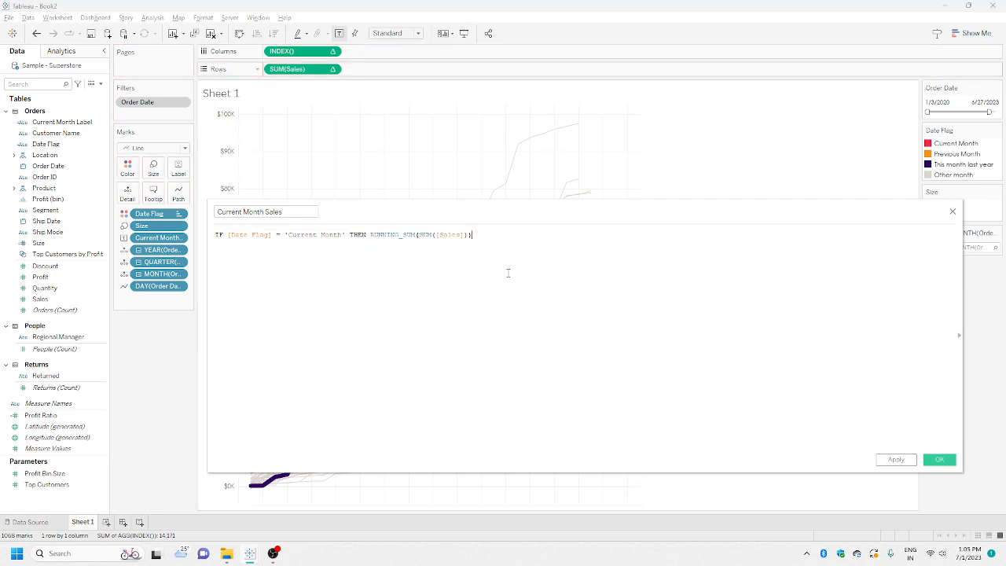
pyautogui.write('end')
pyautogui.press('Return')
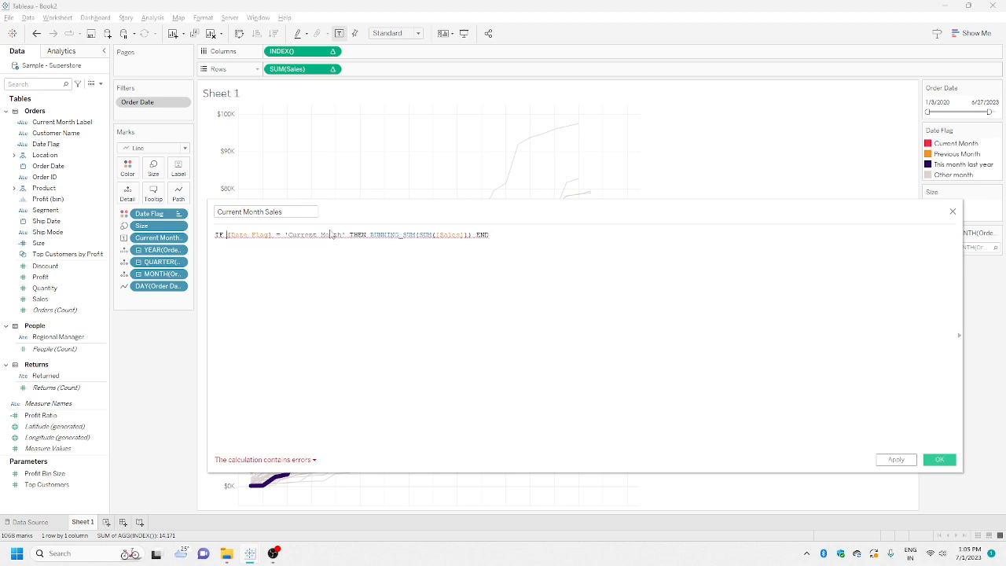
# Wrap [Date Flag] in MAX() in the Current Month Sales formula and save the calculation
pyautogui.write('(')
pyautogui.write('MAX')
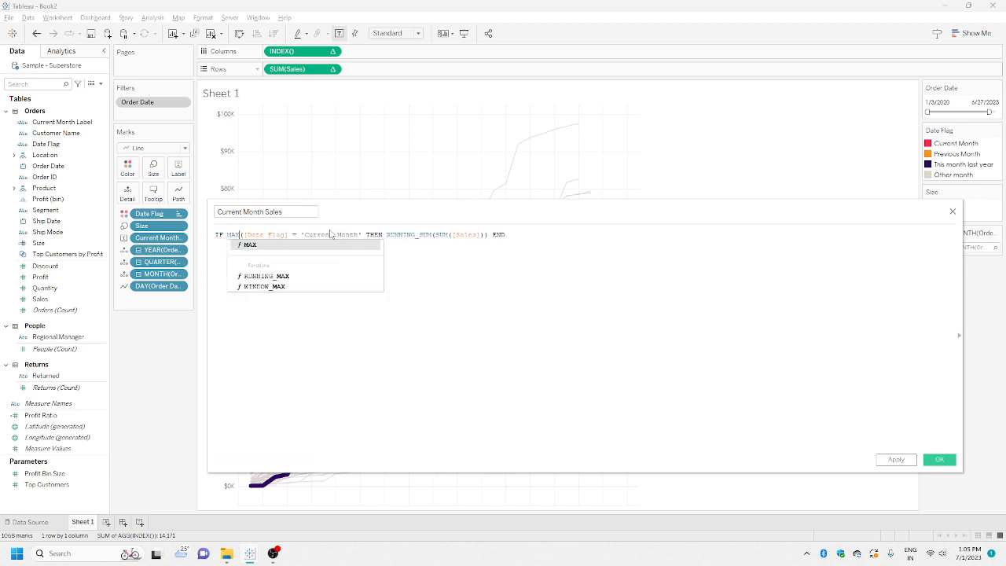
pyautogui.click(290, 234)
pyautogui.write(')')
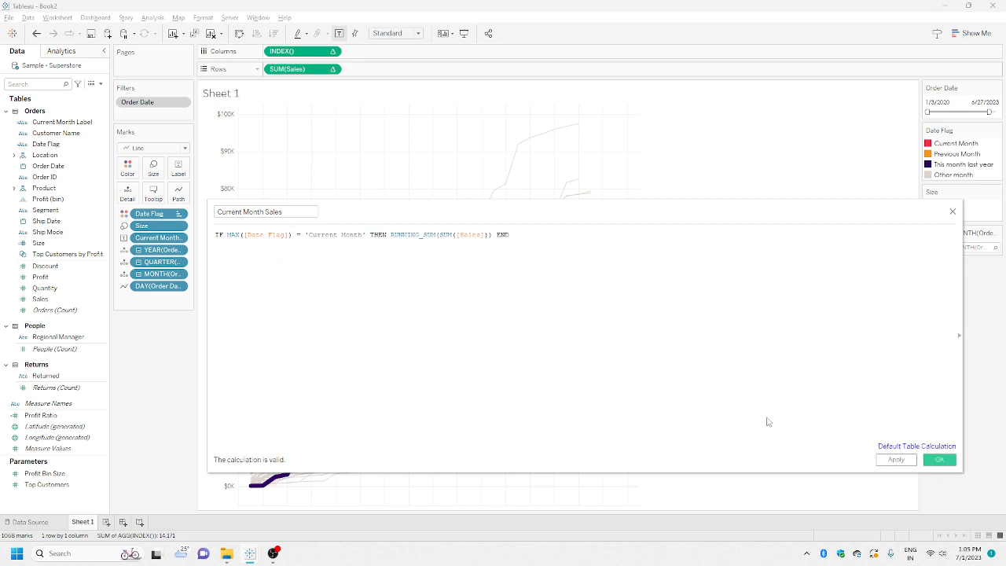
# Add Current Month Sales to the mark labels and copy its placeholder from the label text
pyautogui.moveTo(73, 422); pyautogui.dragTo(179, 172)
pyautogui.click(179, 172)
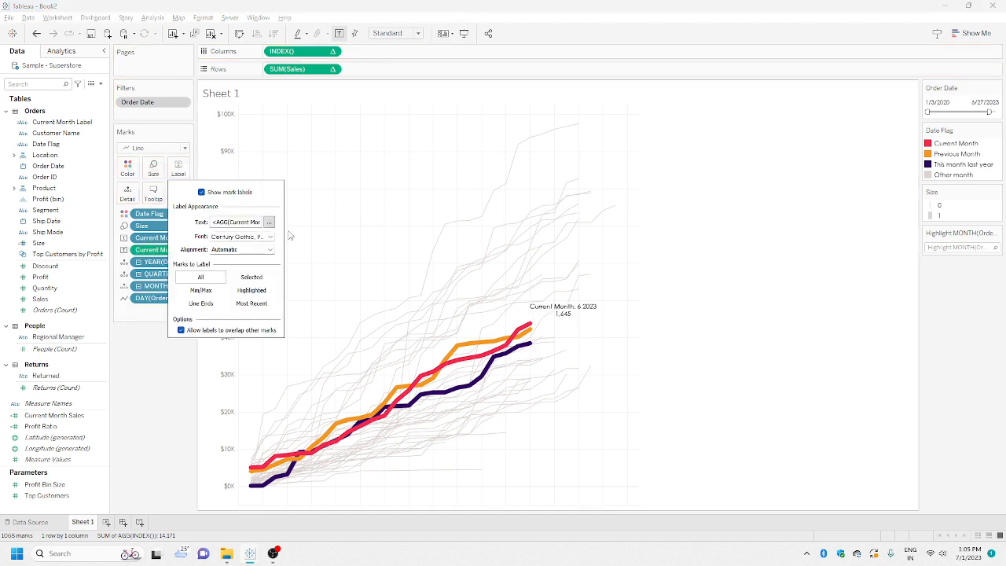
pyautogui.click(269, 223)
pyautogui.moveTo(552, 226); pyautogui.dragTo(364, 218)
pyautogui.hotkey('ctrl', 'c')
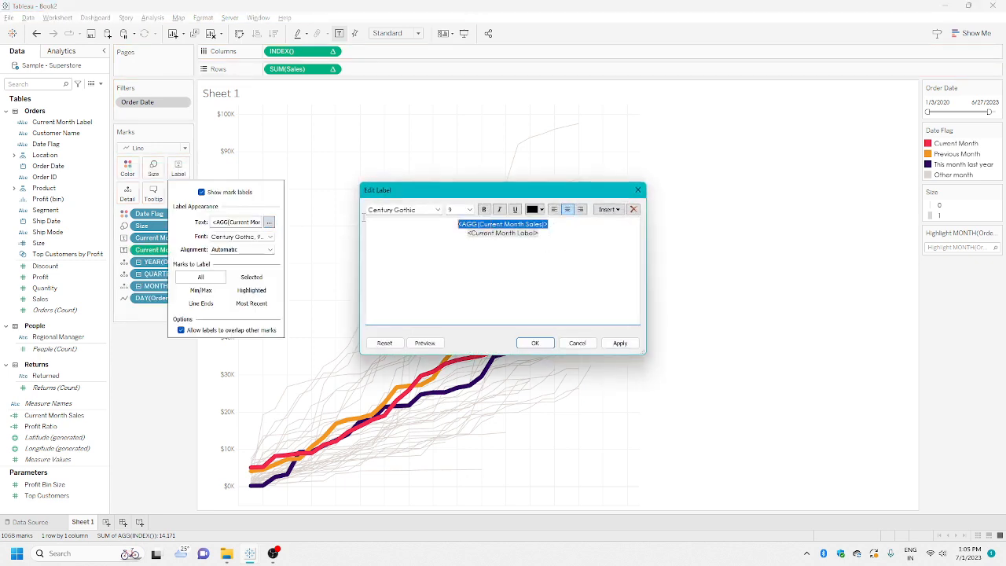
# Left-align the Current Month Sales line and right-align the Current Month Label line, applying the label text
pyautogui.click(554, 209)
pyautogui.moveTo(452, 235); pyautogui.dragTo(541, 233)
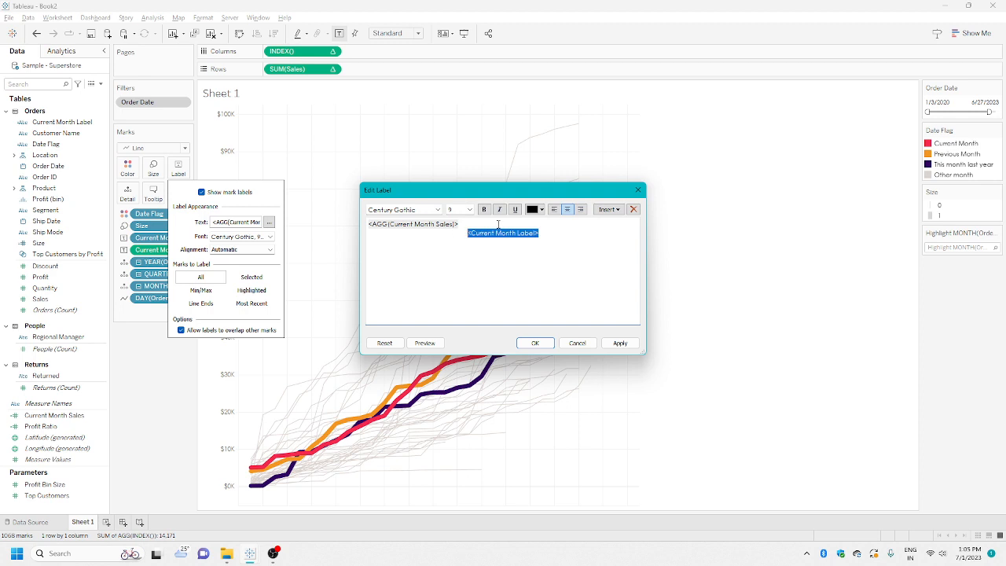
pyautogui.click(579, 210)
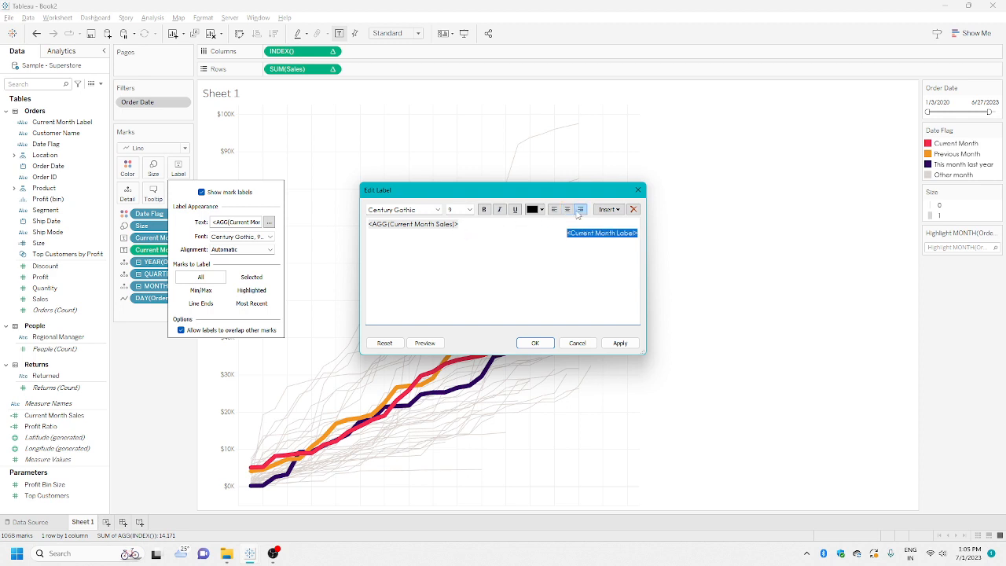
pyautogui.click(620, 344)
pyautogui.click(534, 344)
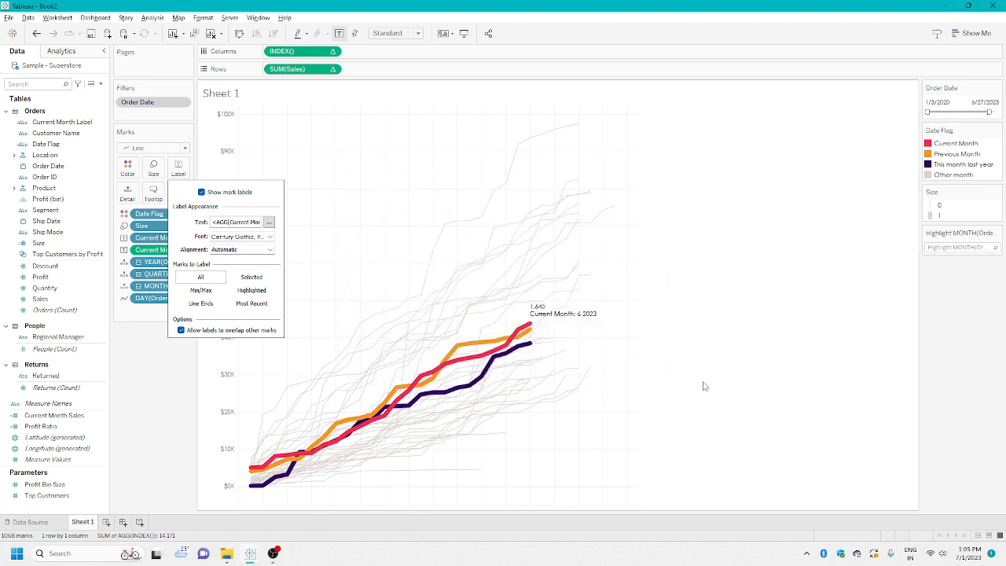
# Rearrange the label text with Current Month Label left-aligned on the first line and Current Month Sales on the second
pyautogui.click(269, 221)
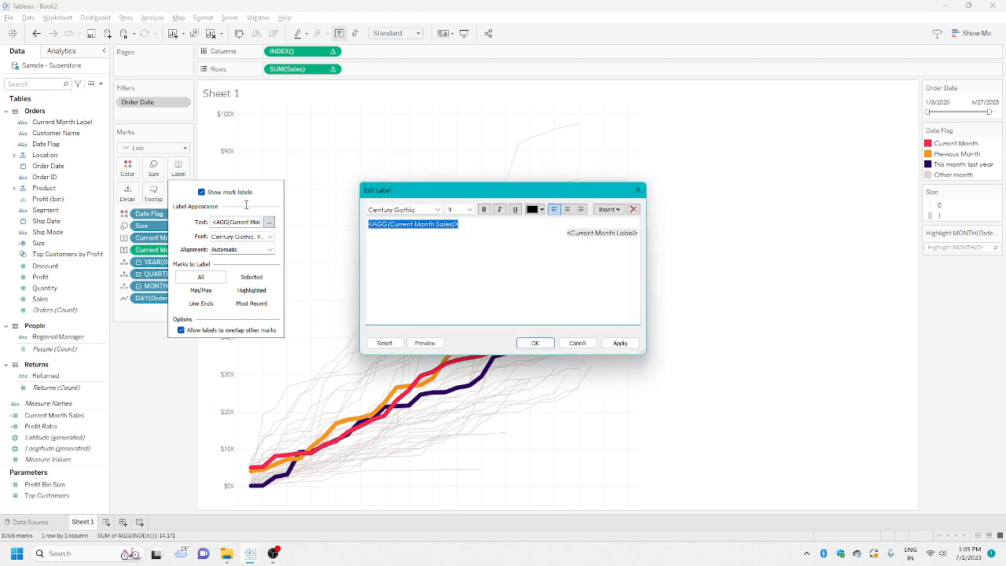
pyautogui.press('Delete')
pyautogui.press('Delete')
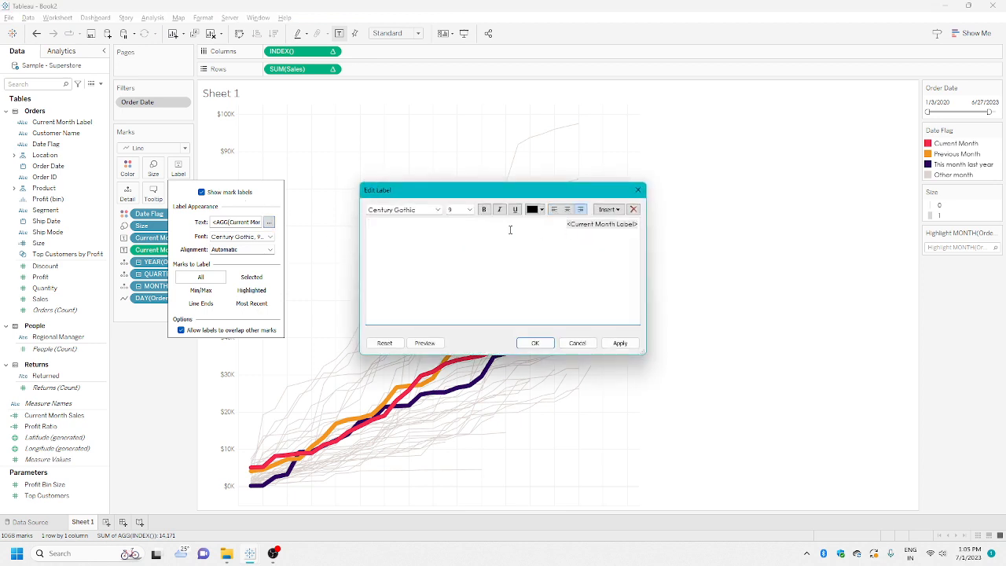
pyautogui.hotkey('ctrl', 'a')
pyautogui.click(554, 210)
pyautogui.click(611, 237)
pyautogui.press('Return')
pyautogui.hotkey('ctrl', 'v')
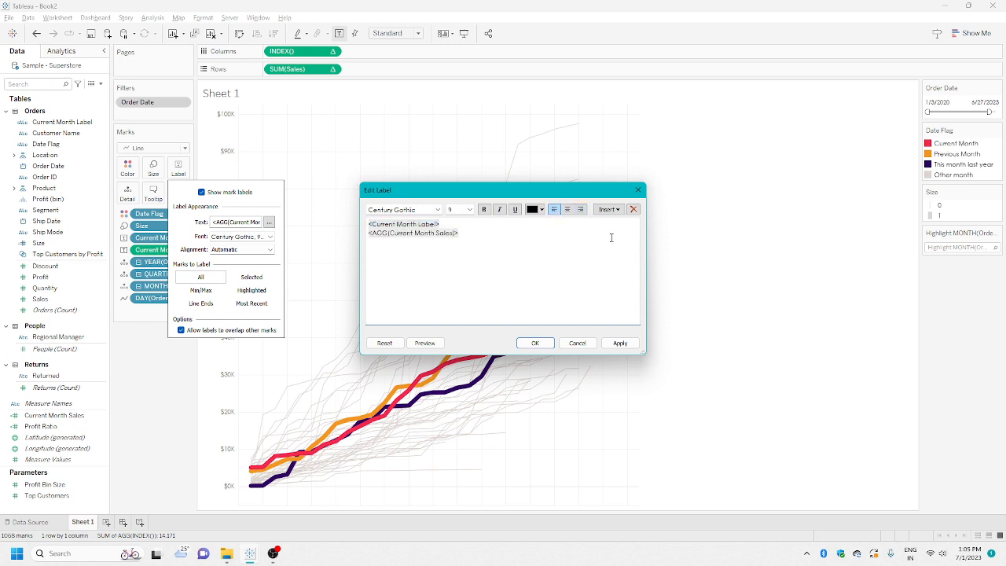
# Right-align the Current Month Sales line in the label text and make it bold
pyautogui.hotkey('shift', 'Home')
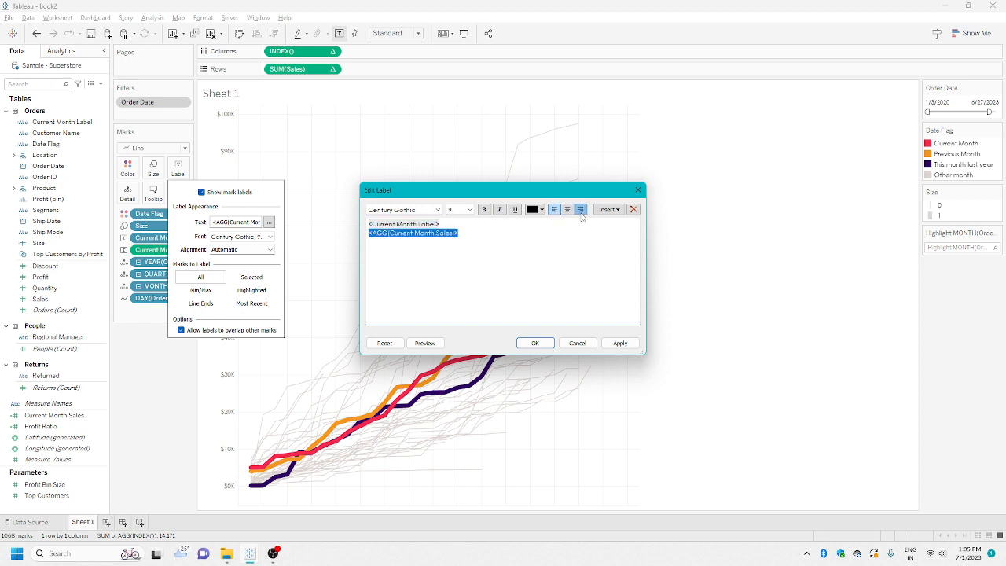
pyautogui.click(581, 209)
pyautogui.click(534, 344)
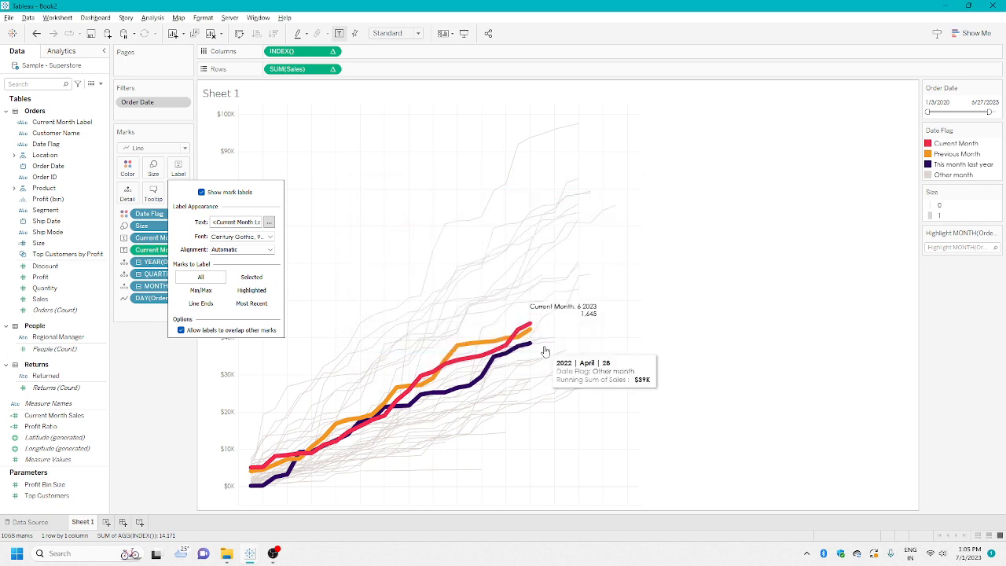
pyautogui.click(269, 222)
pyautogui.tripleClick(612, 238)
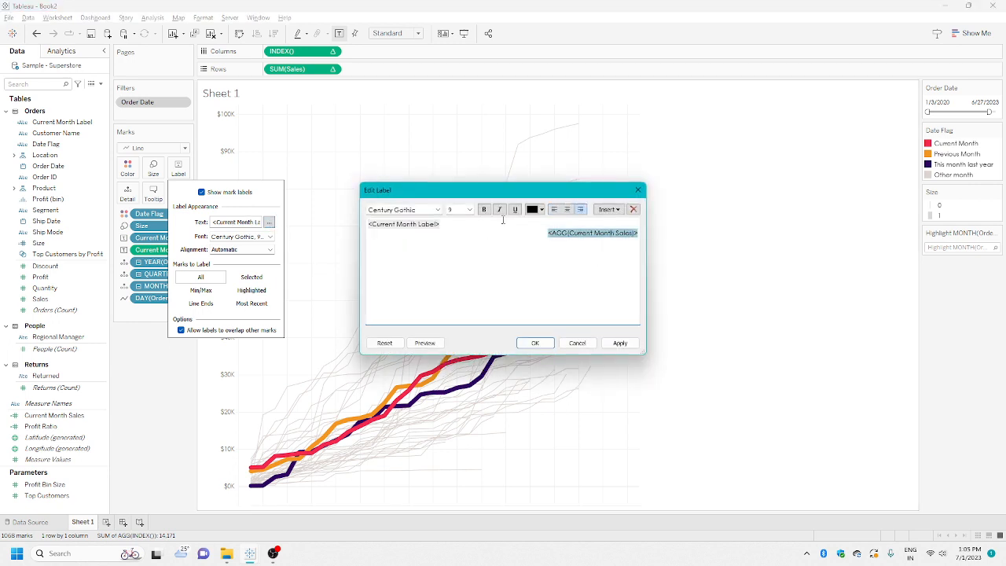
pyautogui.click(484, 209)
pyautogui.click(535, 344)
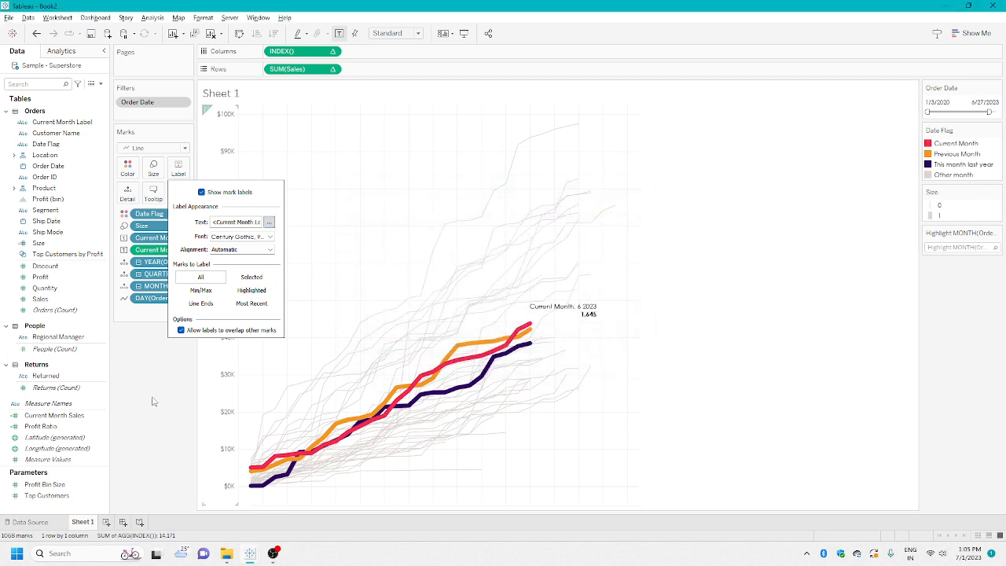
pyautogui.click(151, 366)
# Format the Current Month Sales label value as custom currency in thousands (K) with one decimal place
pyautogui.rightClick(168, 253)
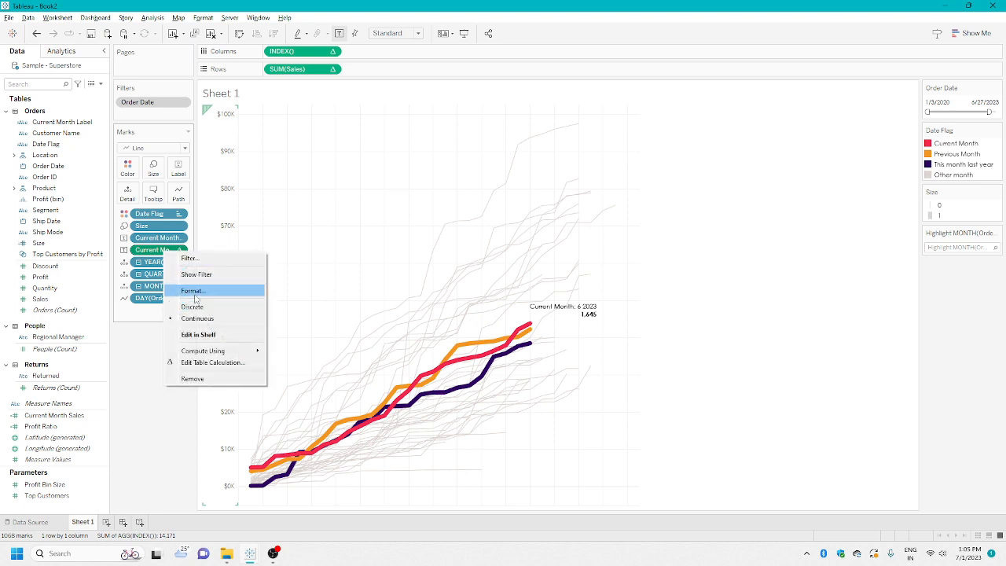
pyautogui.click(192, 291)
pyautogui.click(86, 147)
pyautogui.click(88, 196)
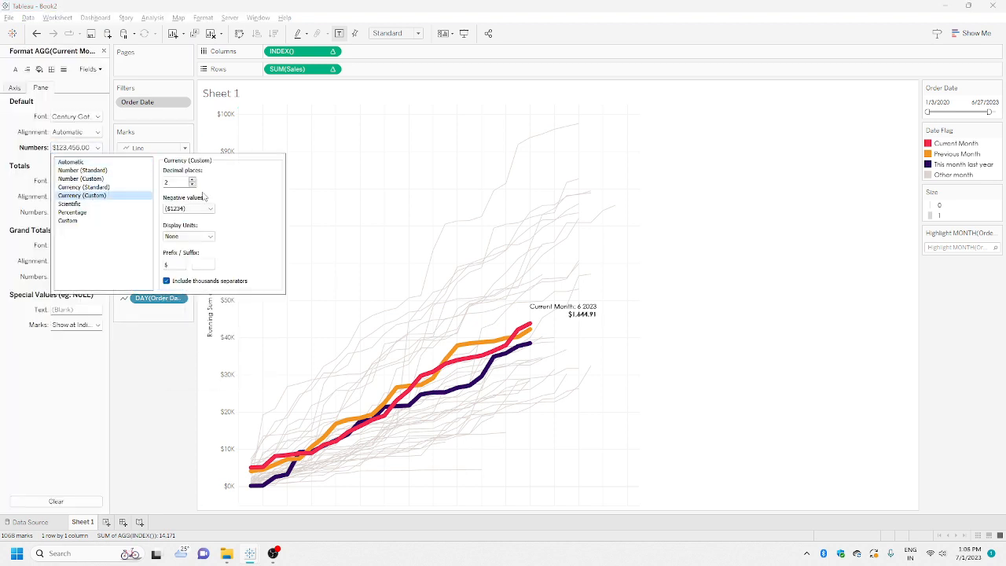
pyautogui.click(193, 184)
pyautogui.click(192, 184)
pyautogui.click(191, 237)
pyautogui.click(187, 245)
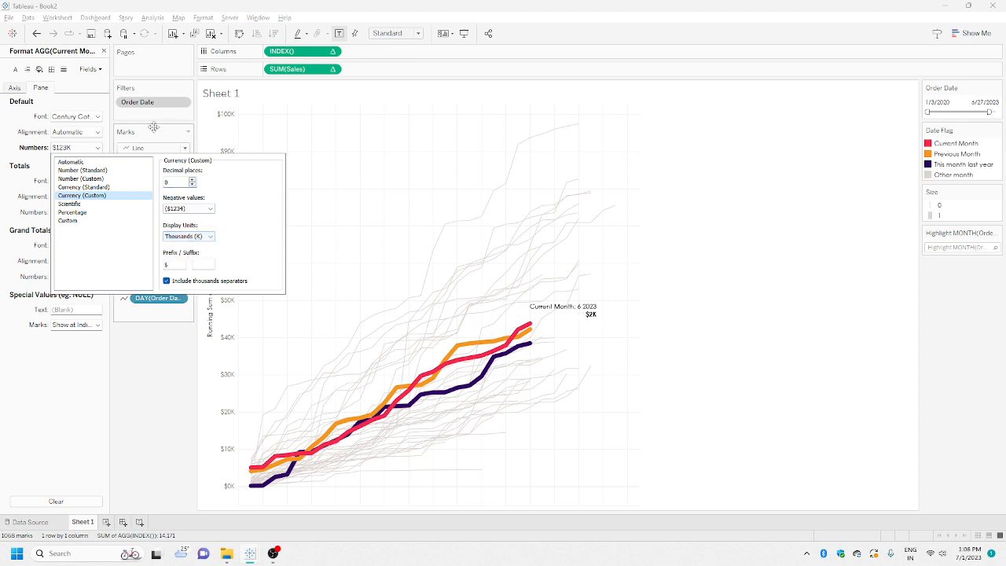
pyautogui.click(192, 181)
pyautogui.click(103, 51)
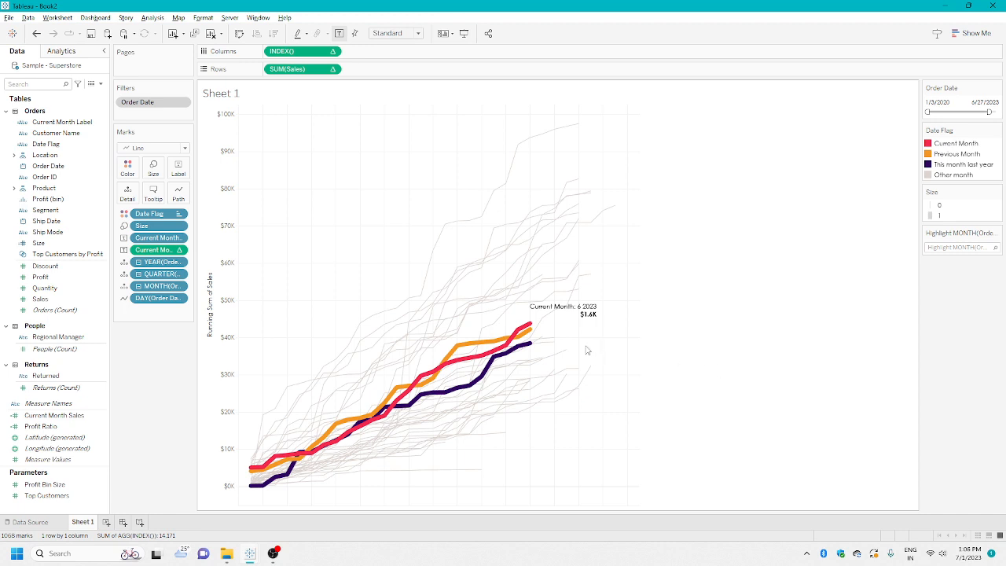
# Set the Current Month Sales table calculation to compute using the specific dimension Day of Order Date
pyautogui.rightClick(156, 250)
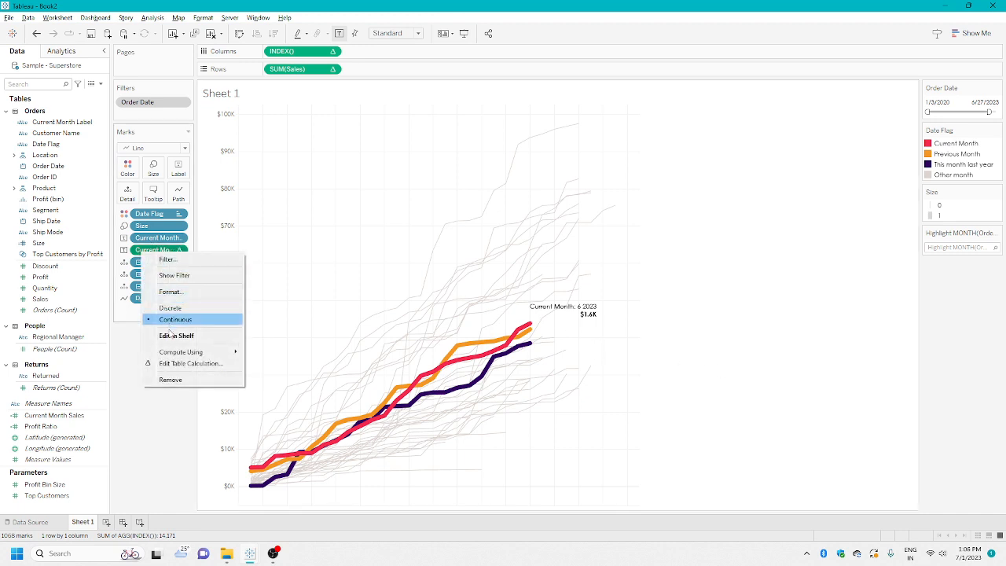
pyautogui.click(185, 363)
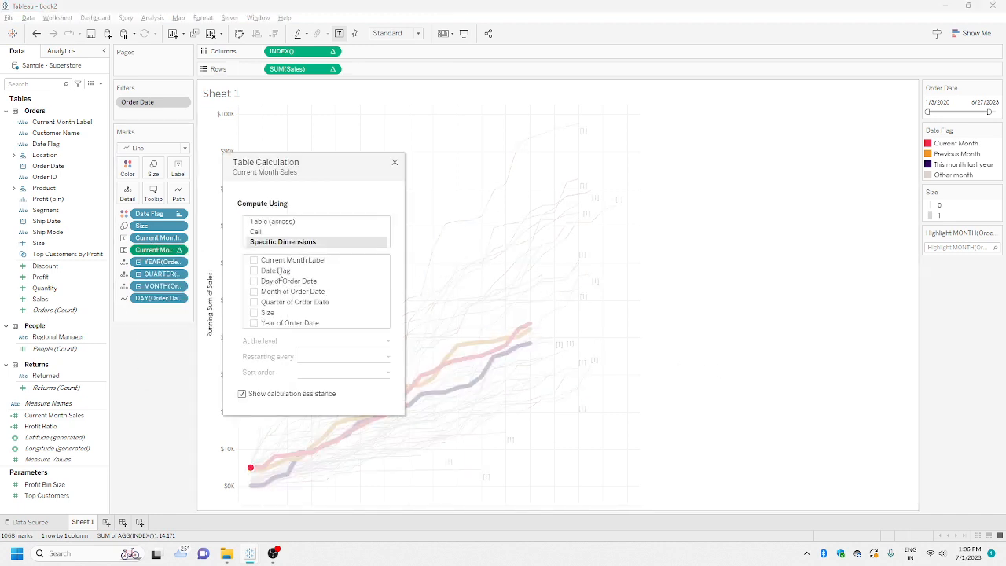
pyautogui.click(255, 283)
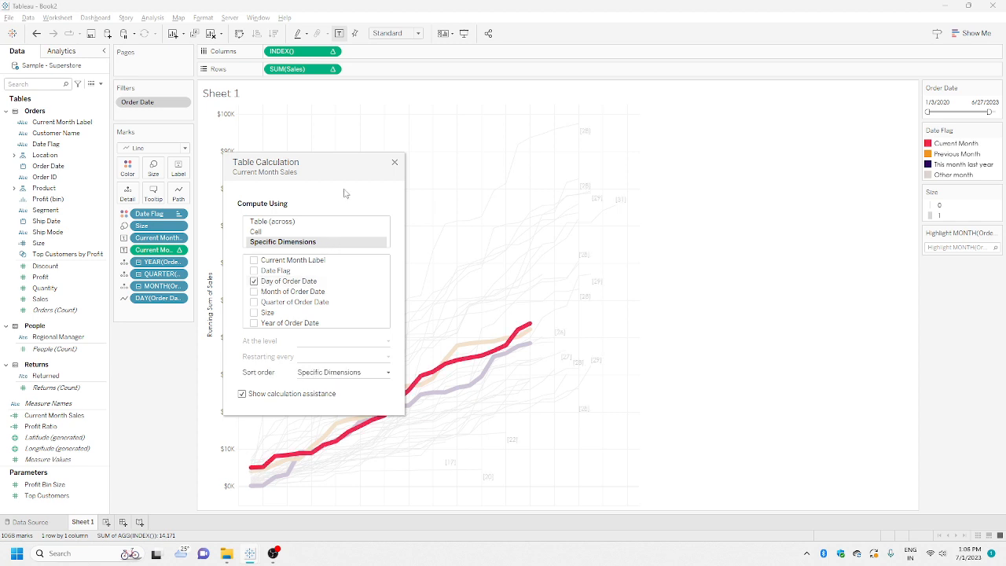
pyautogui.click(395, 162)
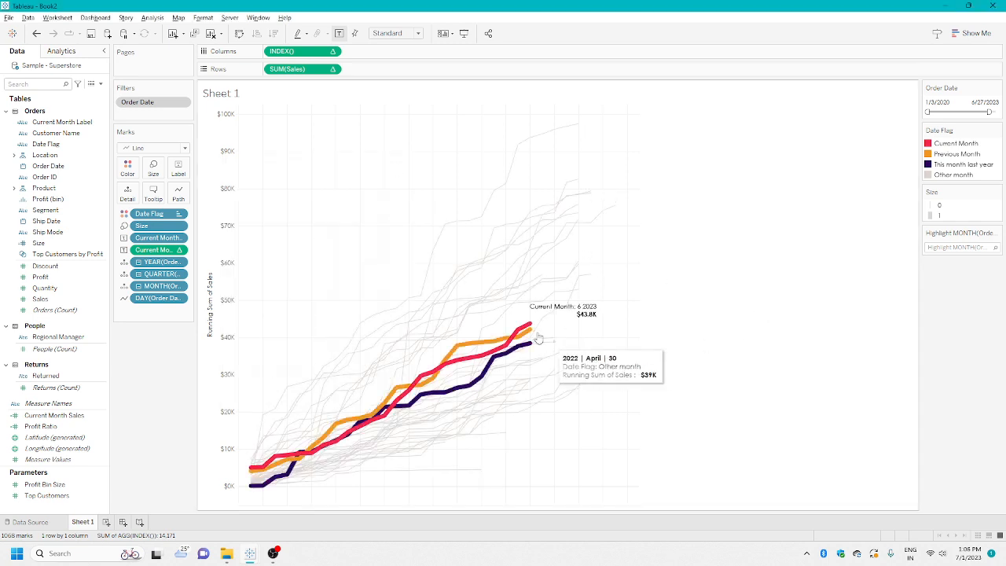
pyautogui.moveTo(531, 326)
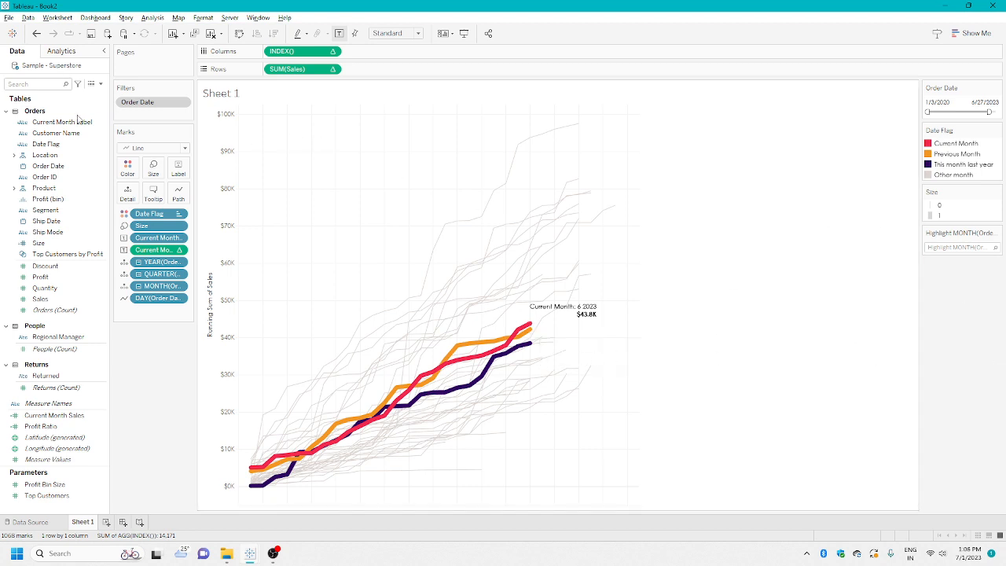
# Show filters for Category and Sub-Category, placing the Sub-Category filter directly below the Category filter
pyautogui.click(13, 189)
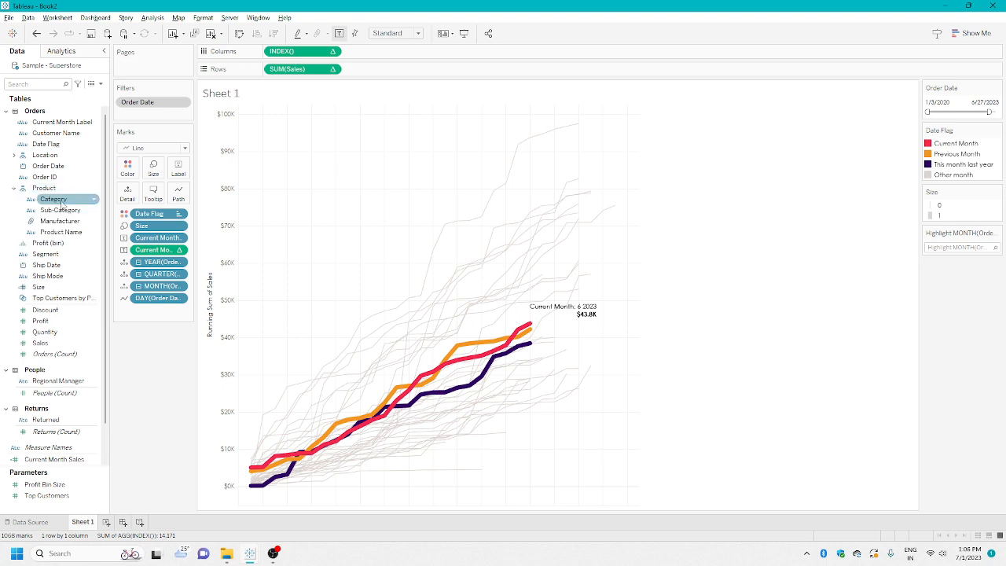
pyautogui.rightClick(65, 202)
pyautogui.click(87, 216)
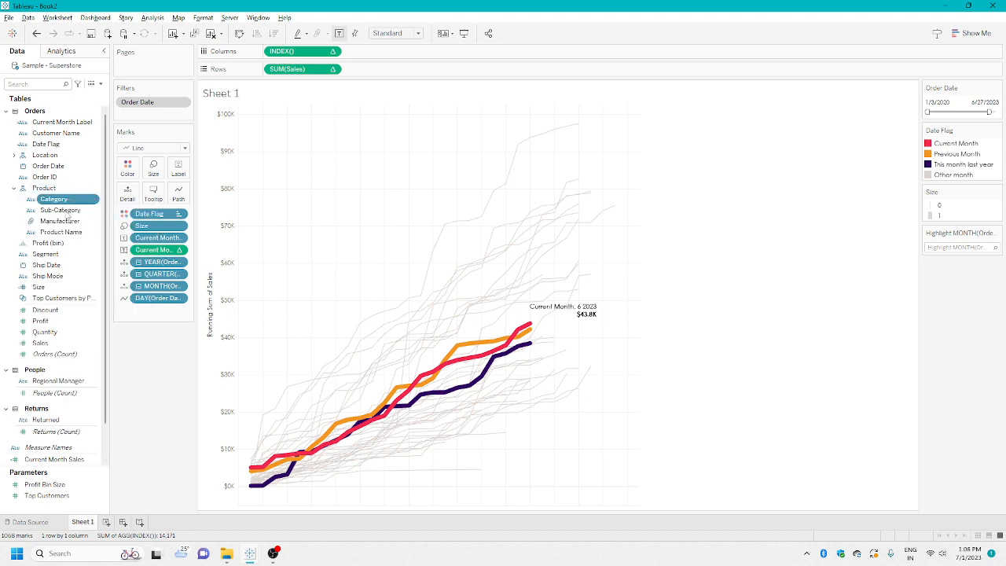
pyautogui.rightClick(63, 211)
pyautogui.click(87, 224)
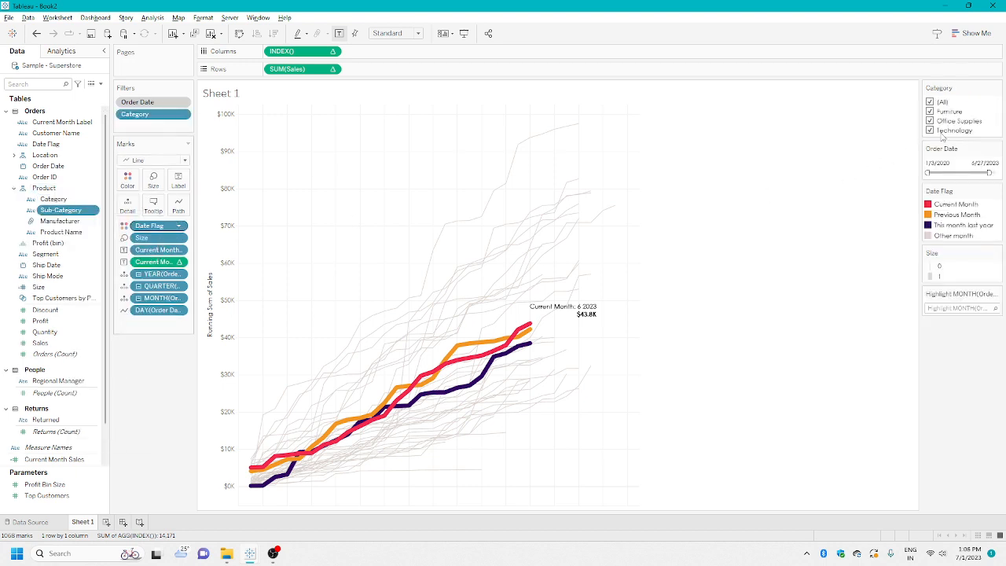
pyautogui.moveTo(953, 281); pyautogui.dragTo(966, 88)
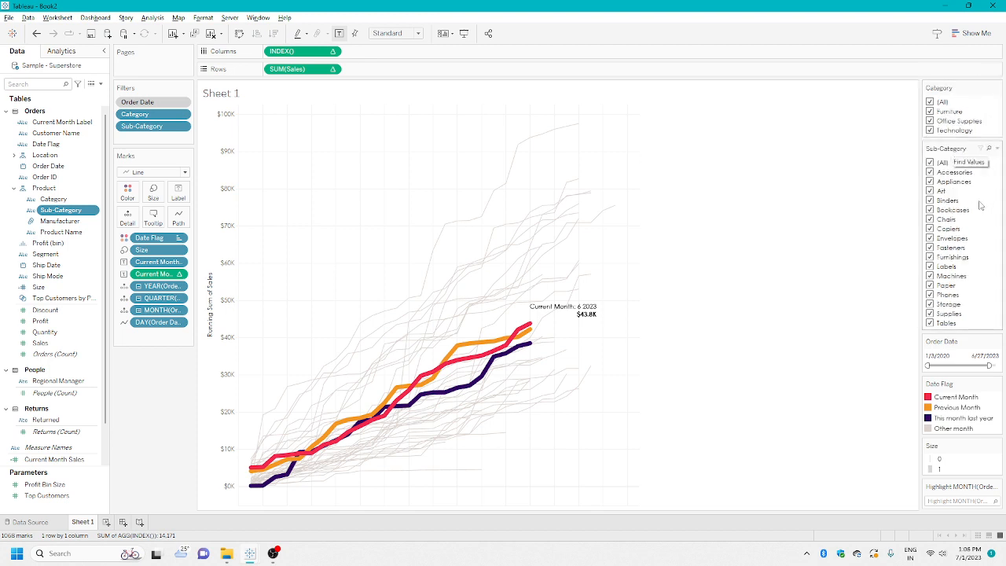
# Make the Category filter a single-value list and filter the chart by Furniture, Office Supplies and Technology in turn
pyautogui.click(995, 91)
pyautogui.click(970, 190)
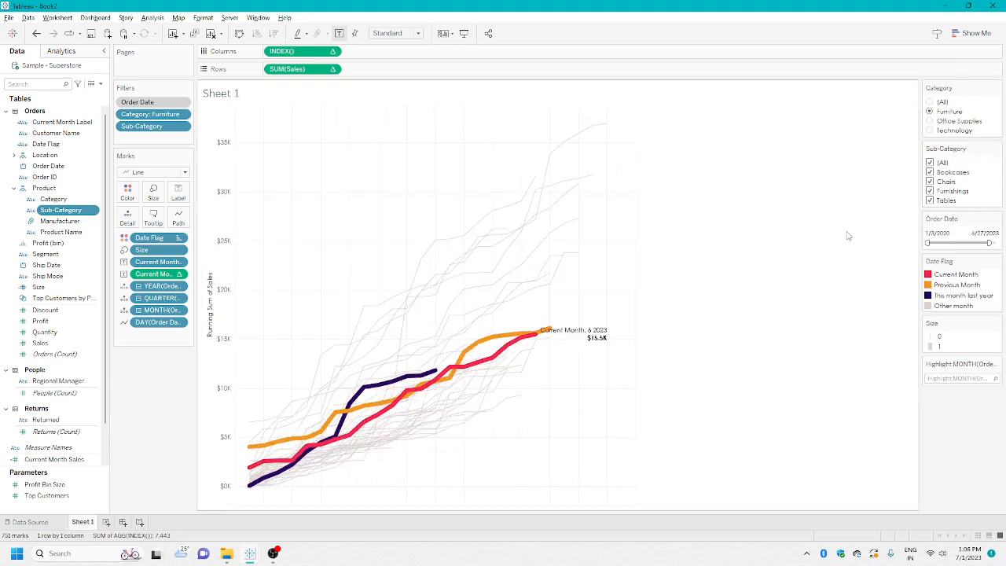
pyautogui.click(931, 122)
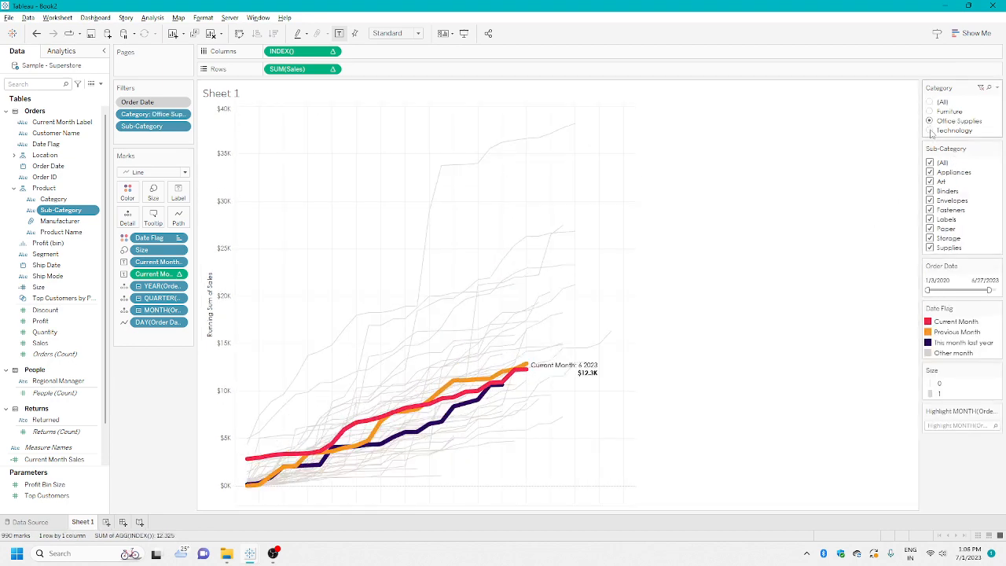
pyautogui.click(930, 131)
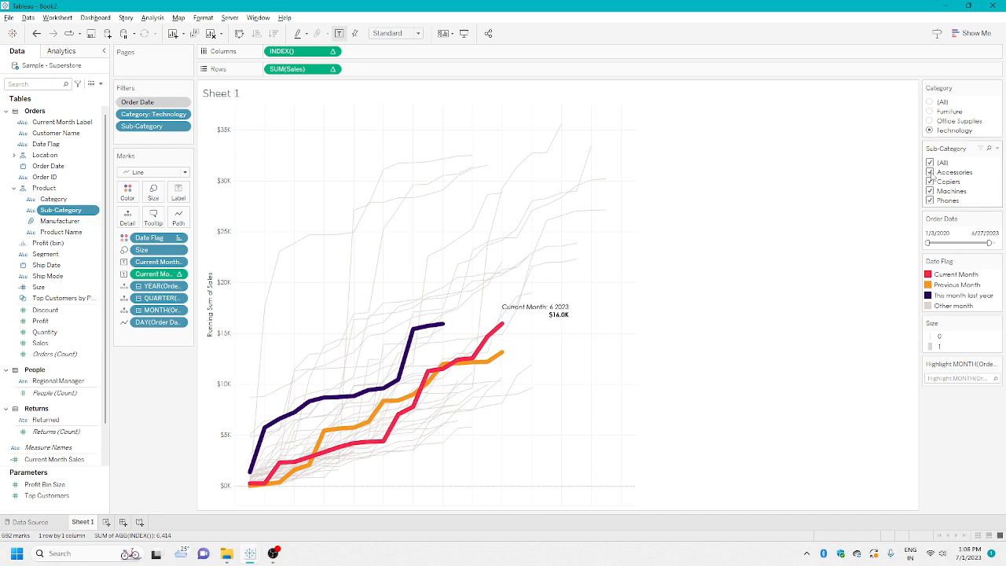
# Make the Sub-Category filter a single-value list and filter the chart by Accessories, Copiers, Machines and Phones in turn
pyautogui.click(996, 148)
pyautogui.click(970, 252)
pyautogui.click(930, 174)
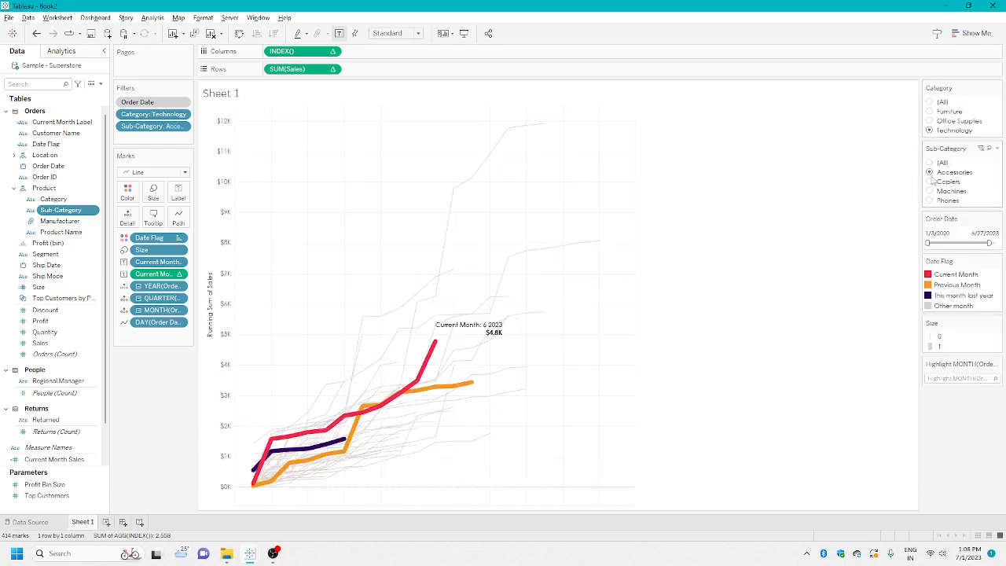
pyautogui.click(930, 183)
pyautogui.click(930, 192)
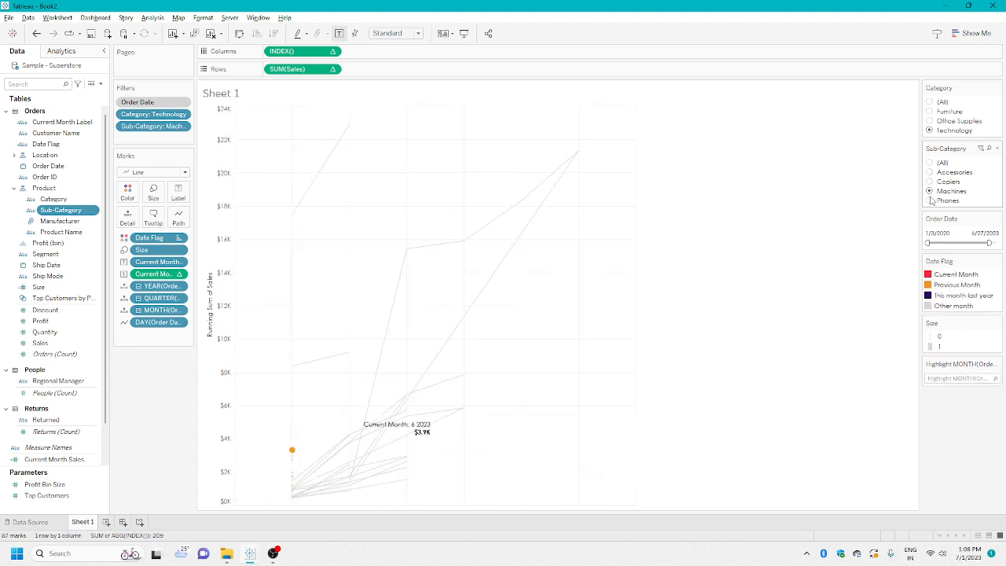
pyautogui.click(932, 200)
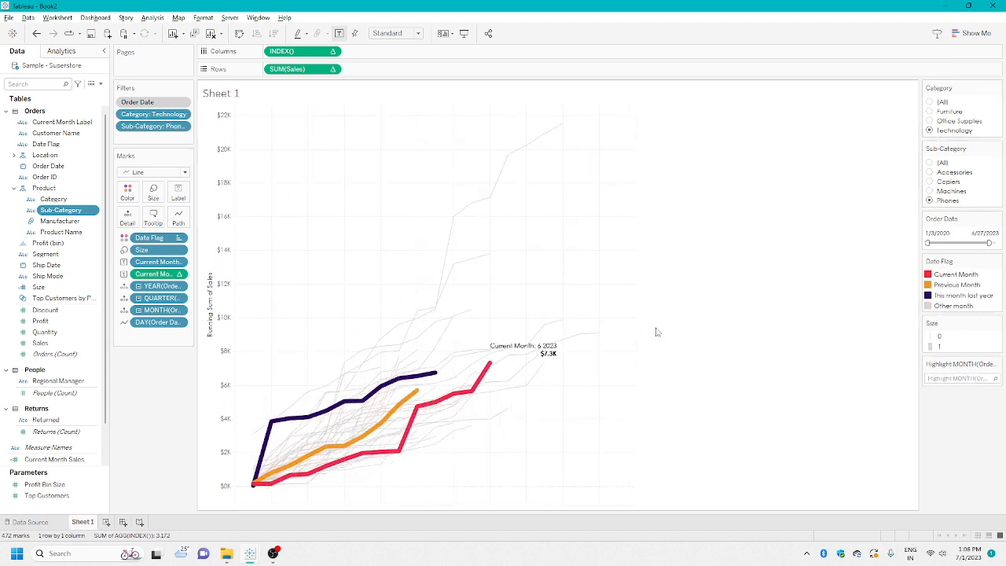
pyautogui.moveTo(489, 366)
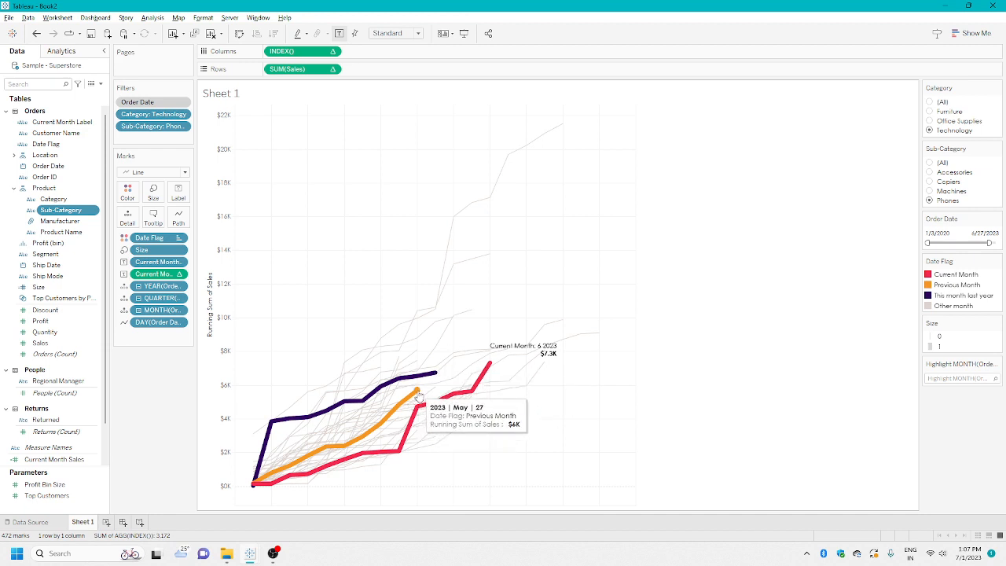
# Set the Category filter to All, try Accessories and Appliances in the Sub-Category filter, and set it to All
pyautogui.click(931, 102)
pyautogui.click(930, 172)
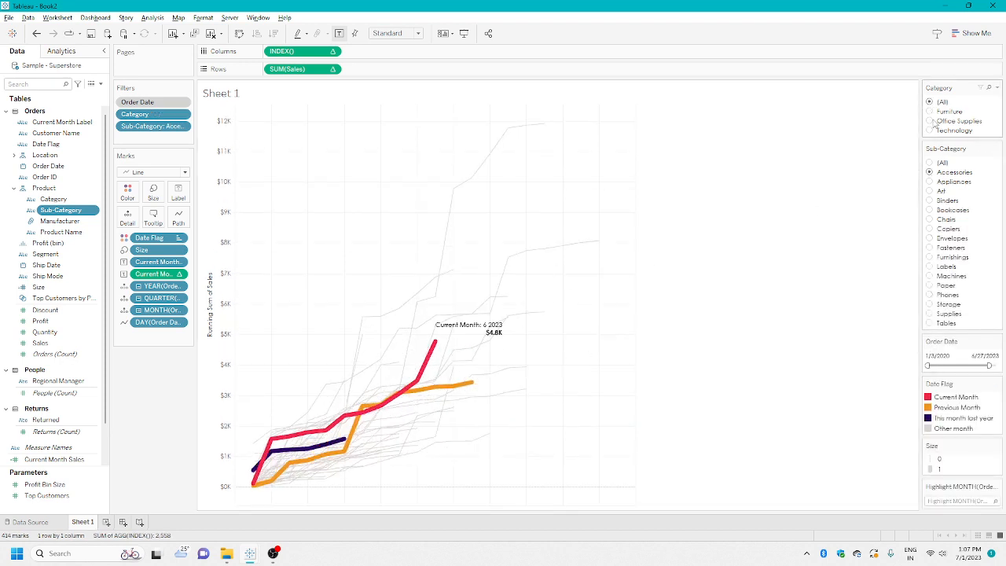
pyautogui.click(930, 182)
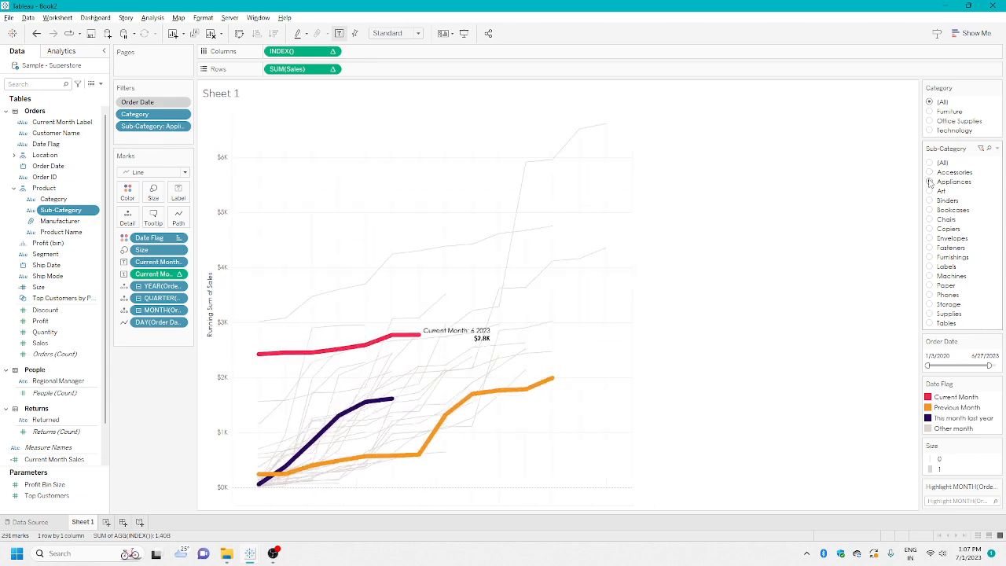
pyautogui.click(931, 163)
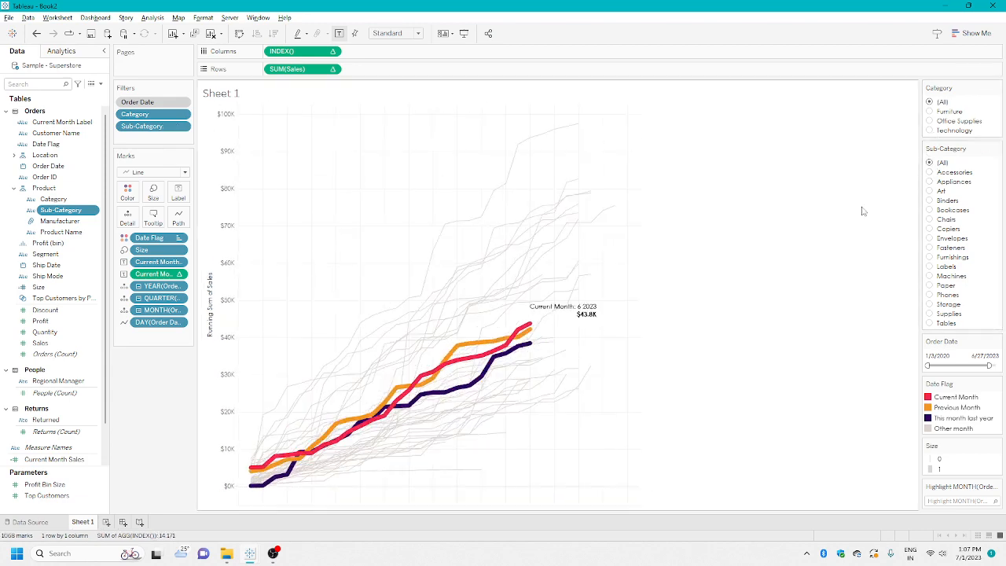
pyautogui.click(273, 553)
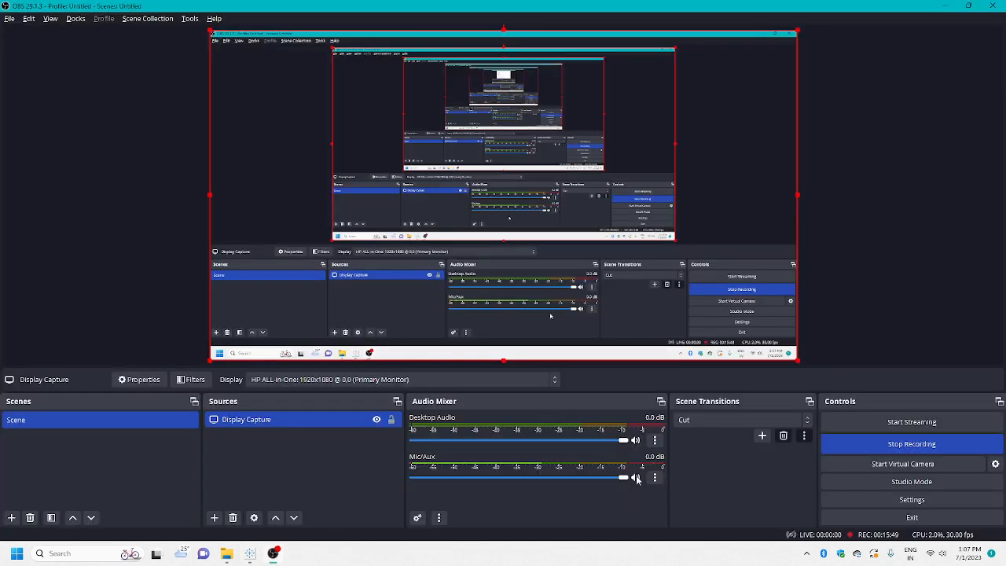